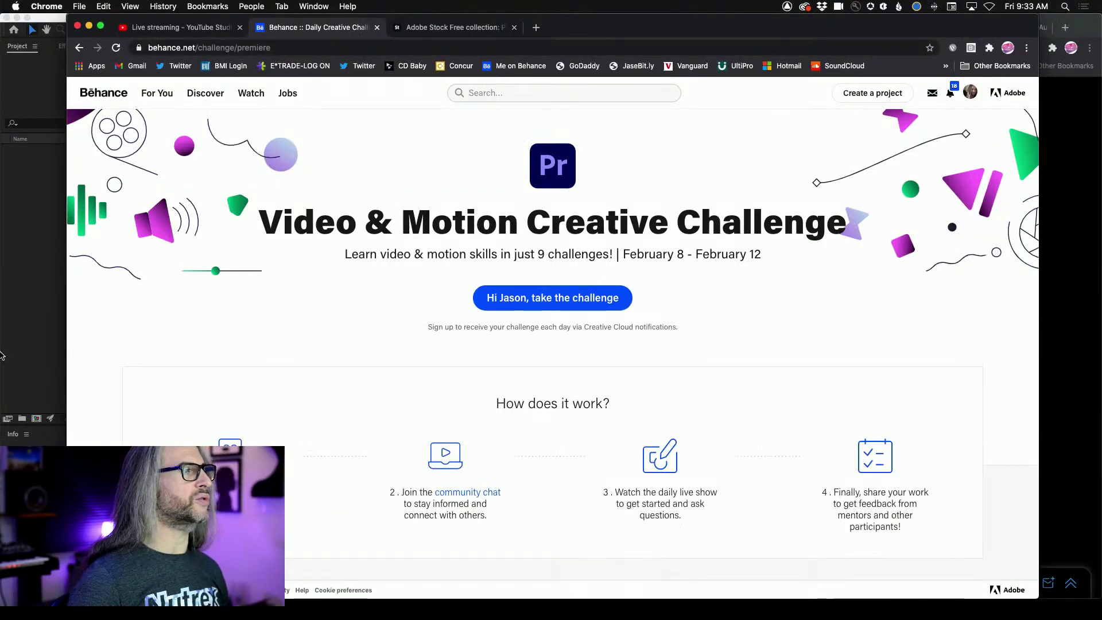
# Review the Video & Motion Creative Challenge page on Behance, including its daily challenge cards, and look at the Adobe Stock free collection.
pyautogui.scroll(-10, 308, 460)
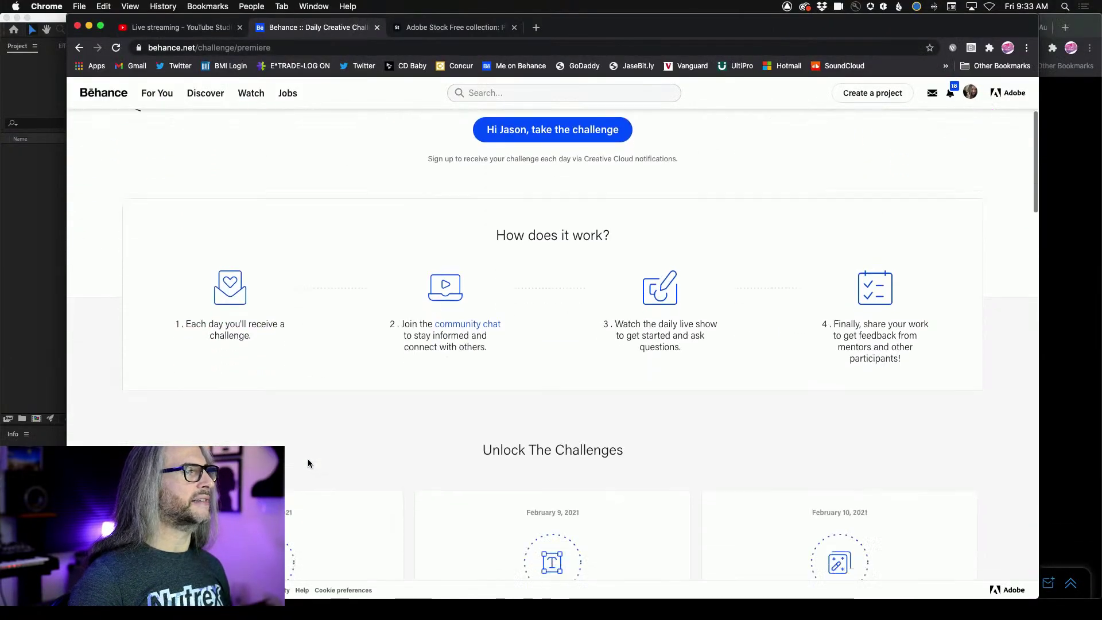
pyautogui.scroll(-5, 308, 463)
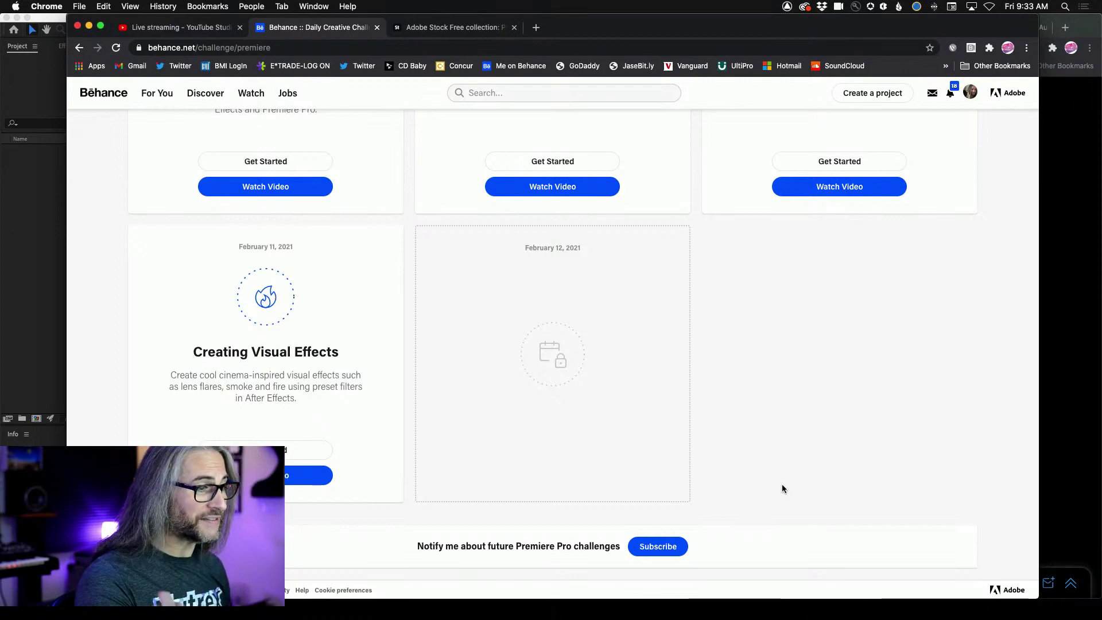
pyautogui.scroll(15, 782, 486)
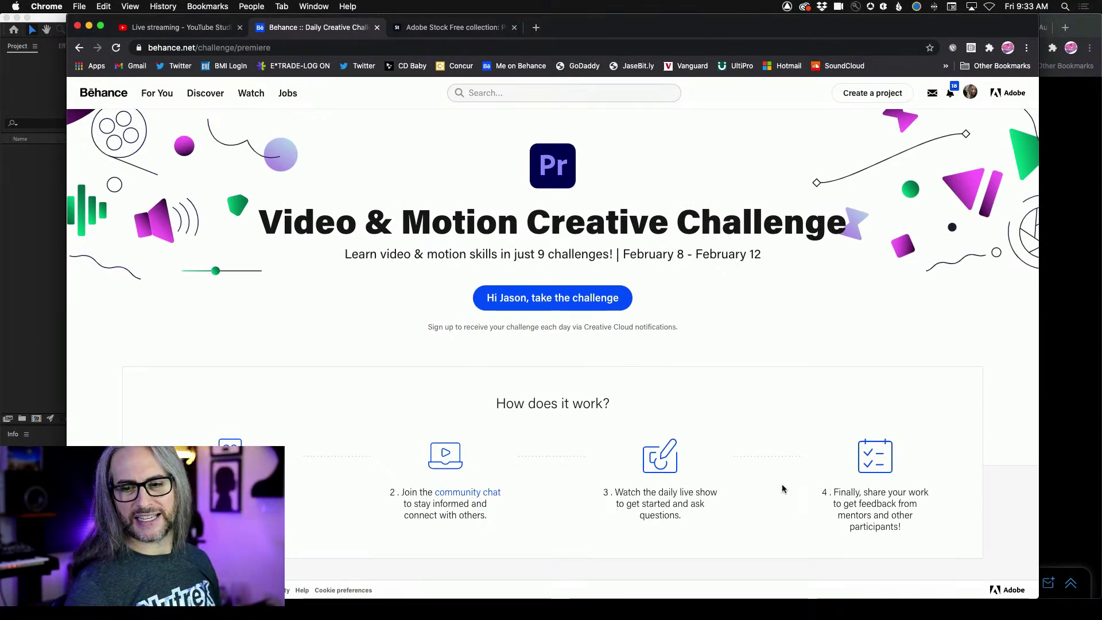
pyautogui.scroll(-15, 602, 451)
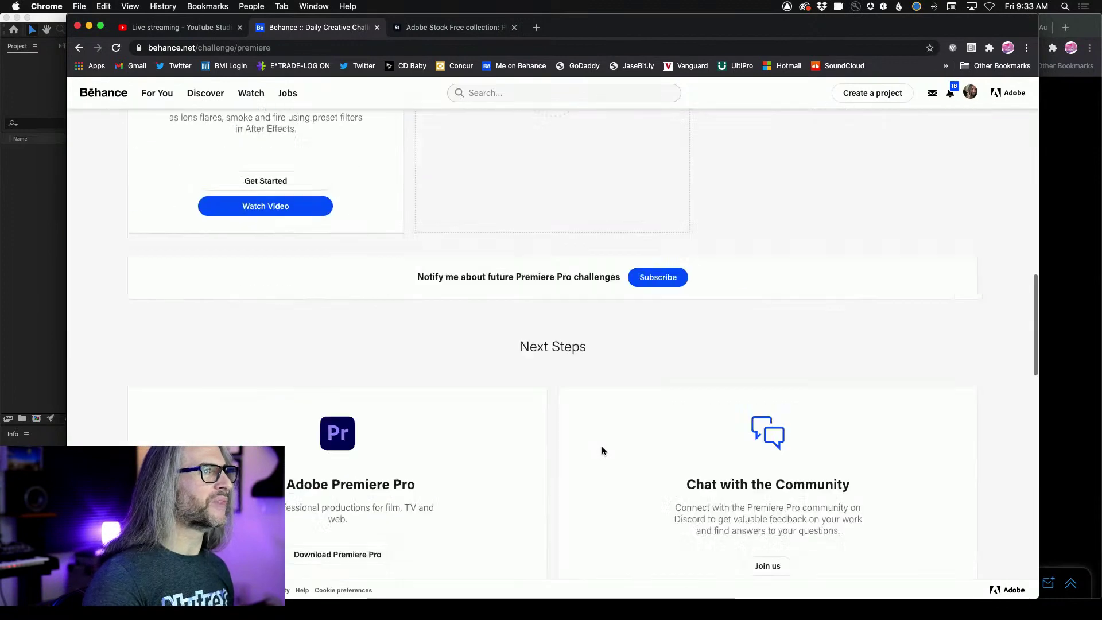
pyautogui.scroll(6, 602, 451)
pyautogui.scroll(-3, 601, 451)
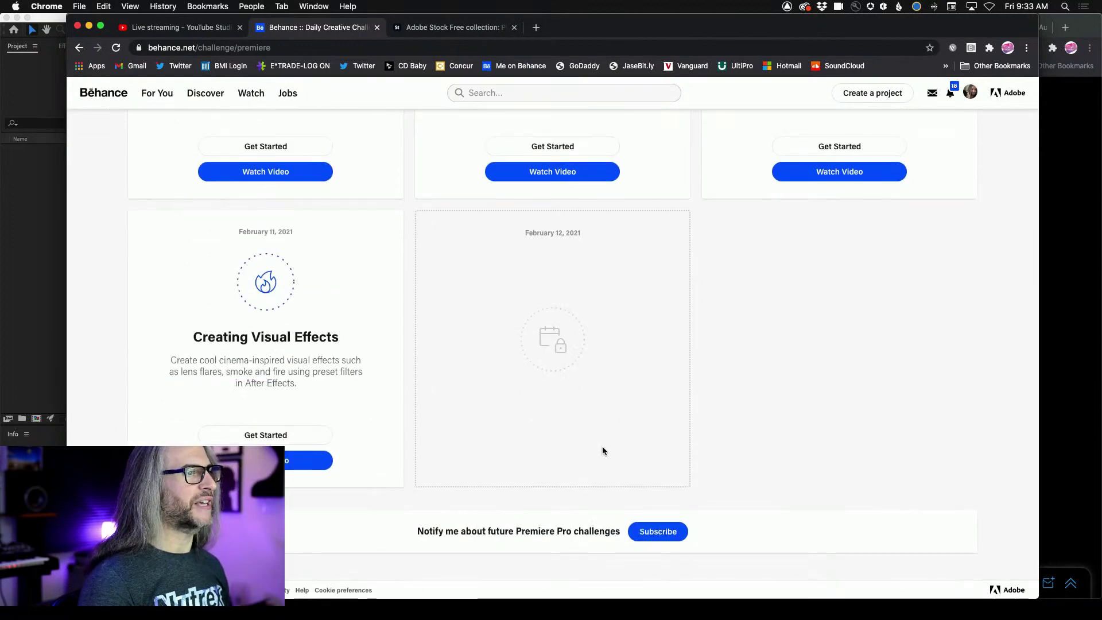
pyautogui.scroll(10, 602, 451)
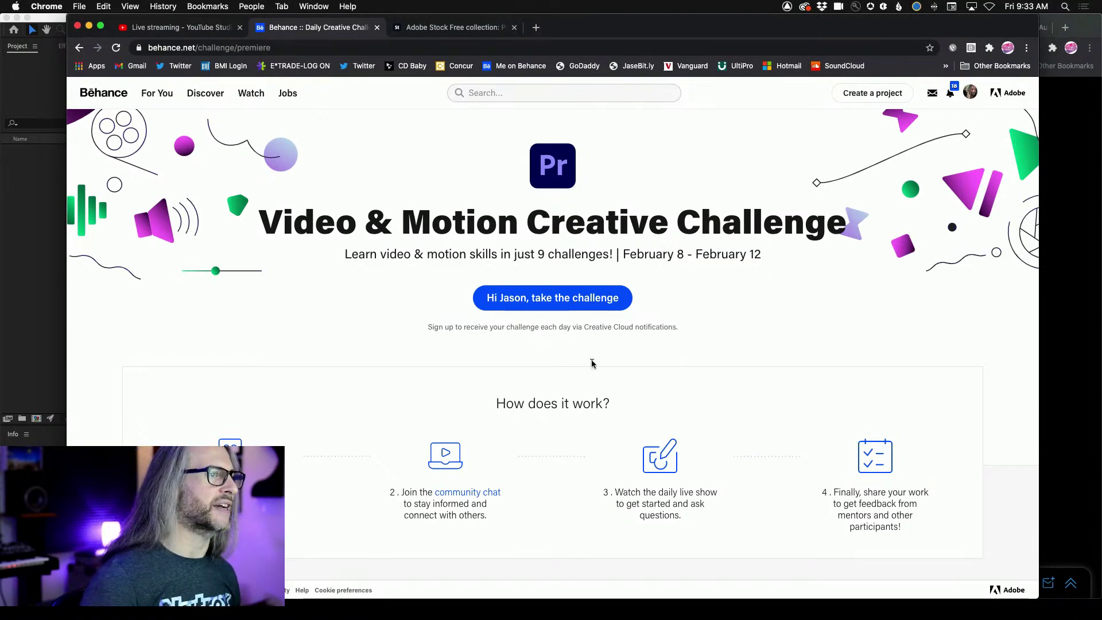
pyautogui.scroll(-10, 592, 365)
pyautogui.scroll(-4, 565, 411)
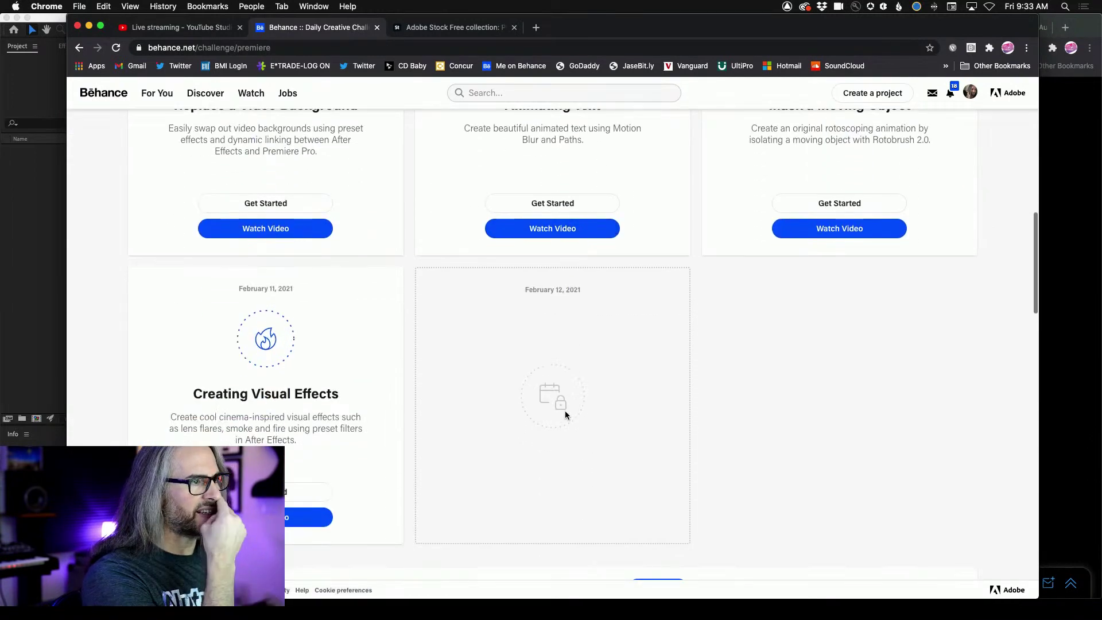
pyautogui.scroll(12, 567, 411)
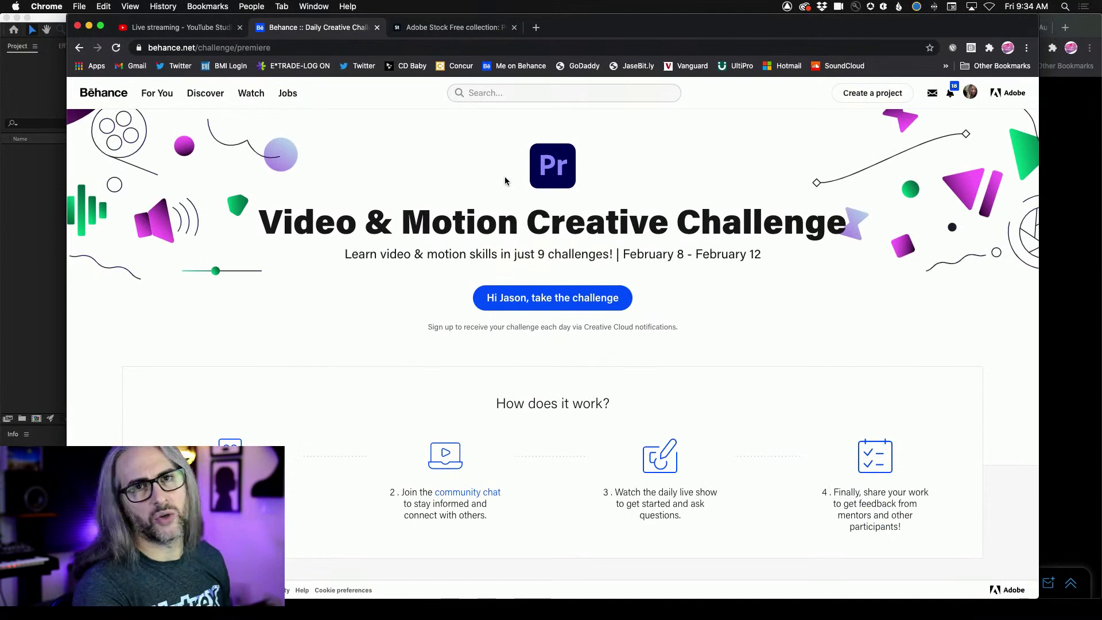
pyautogui.click(432, 27)
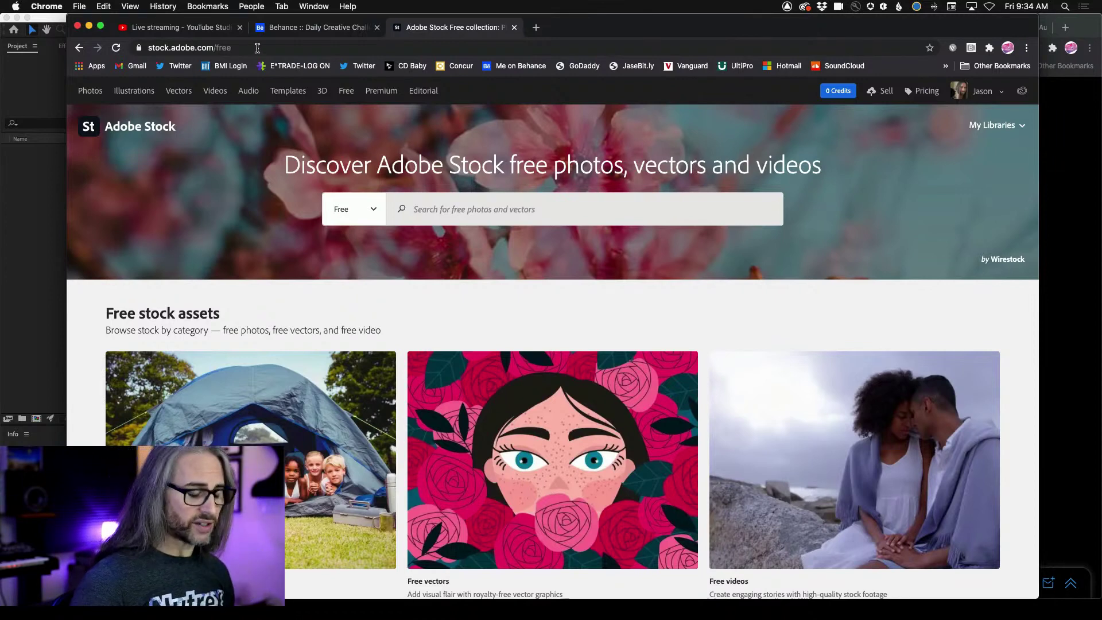
# Switch to After Effects and create a new project.
pyautogui.press('super+Tab')
pyautogui.press('super+Tab')
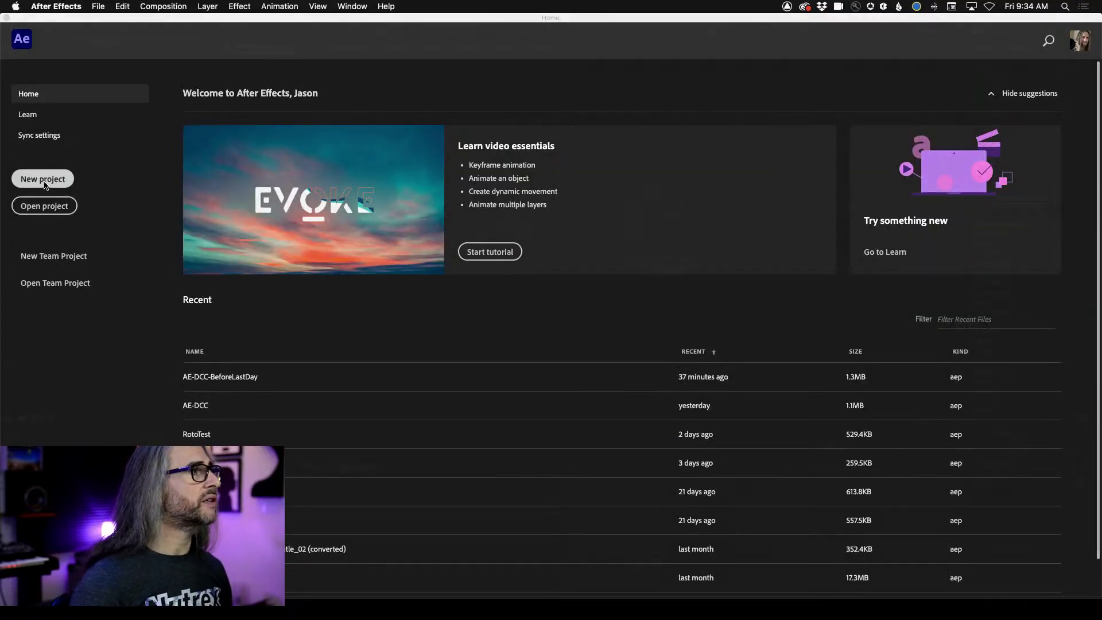
pyautogui.click(43, 182)
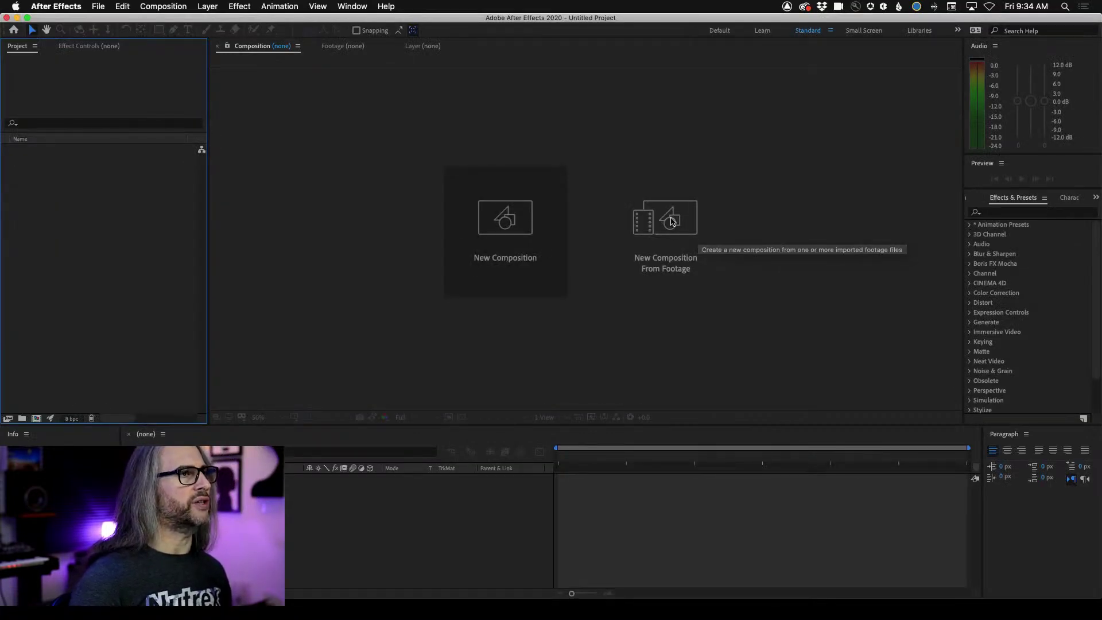
# Start a new composition from footage and browse to the 5 Friday, Feb 12 folder inside DCC.
pyautogui.click(672, 221)
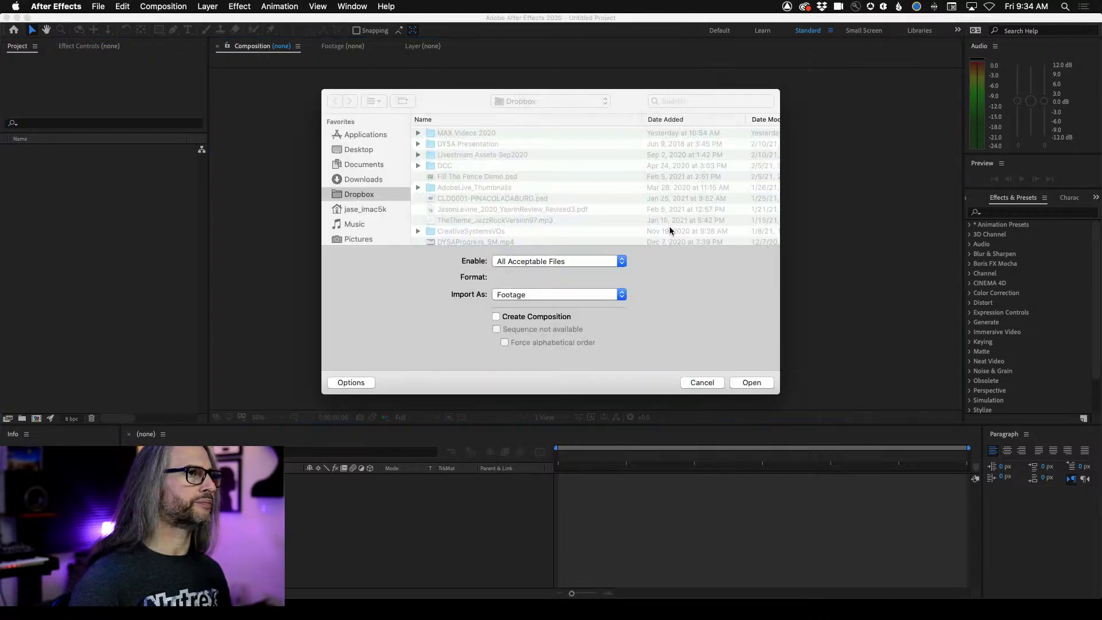
pyautogui.click(558, 102)
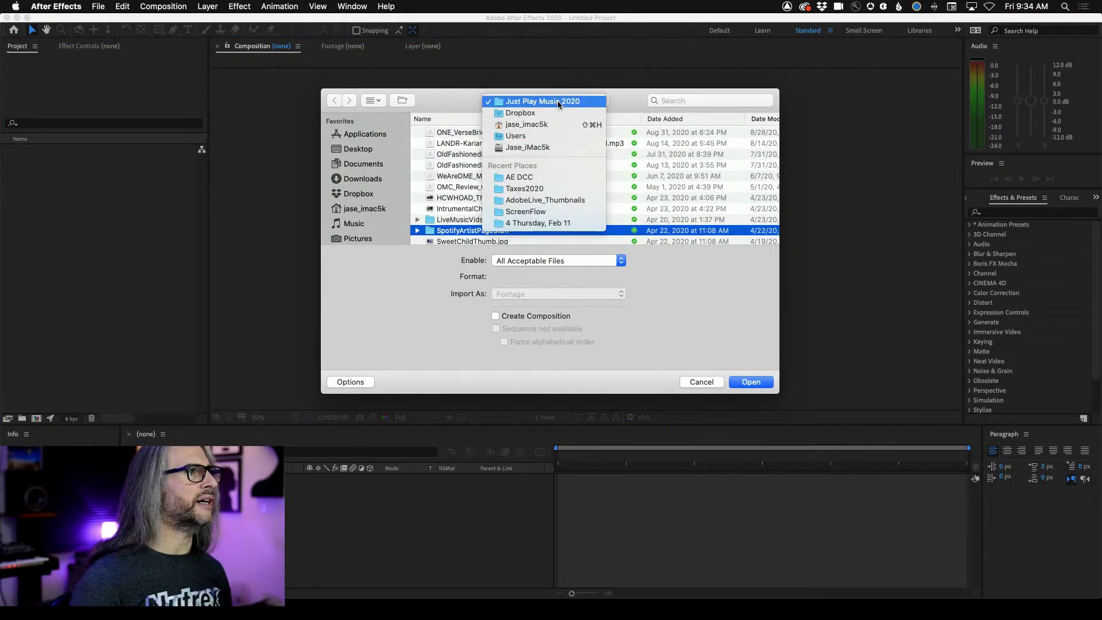
pyautogui.click(557, 177)
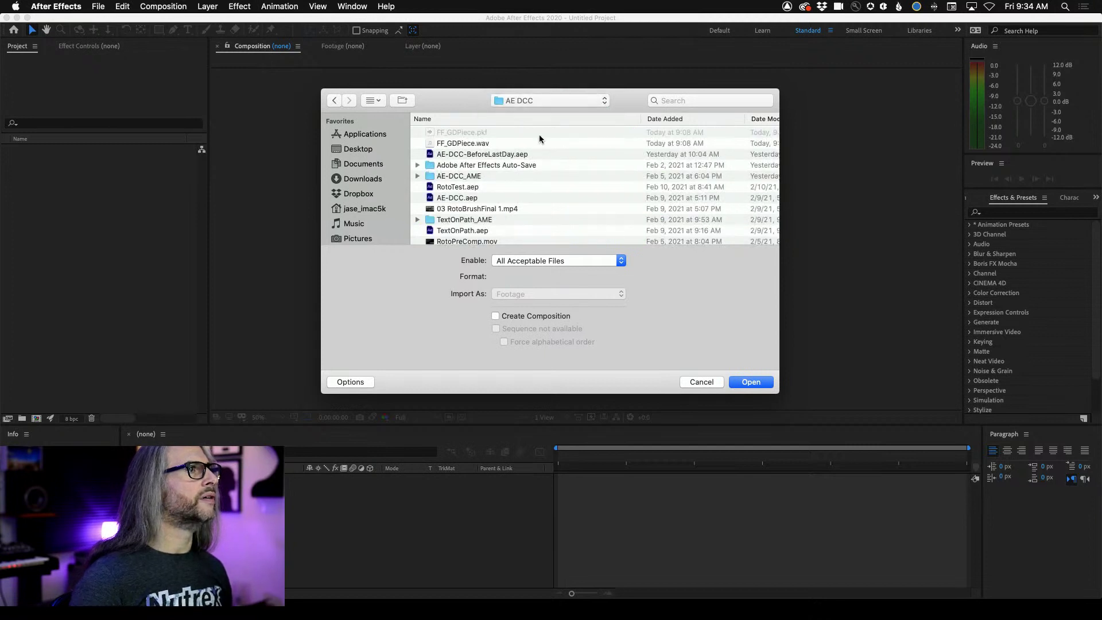
pyautogui.click(539, 101)
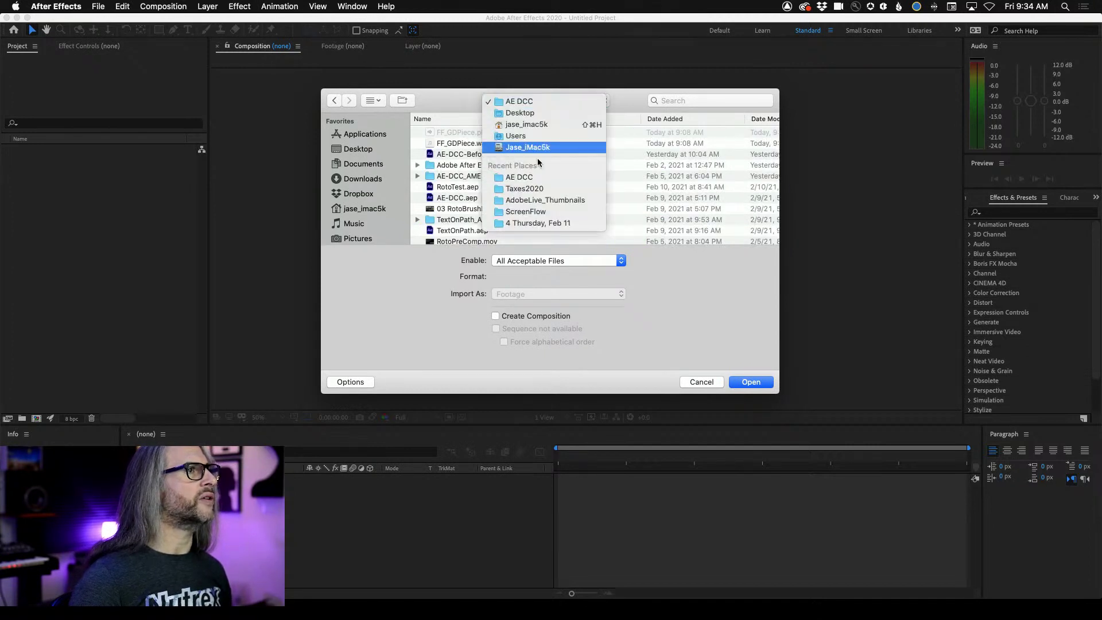
pyautogui.click(538, 222)
pyautogui.click(536, 104)
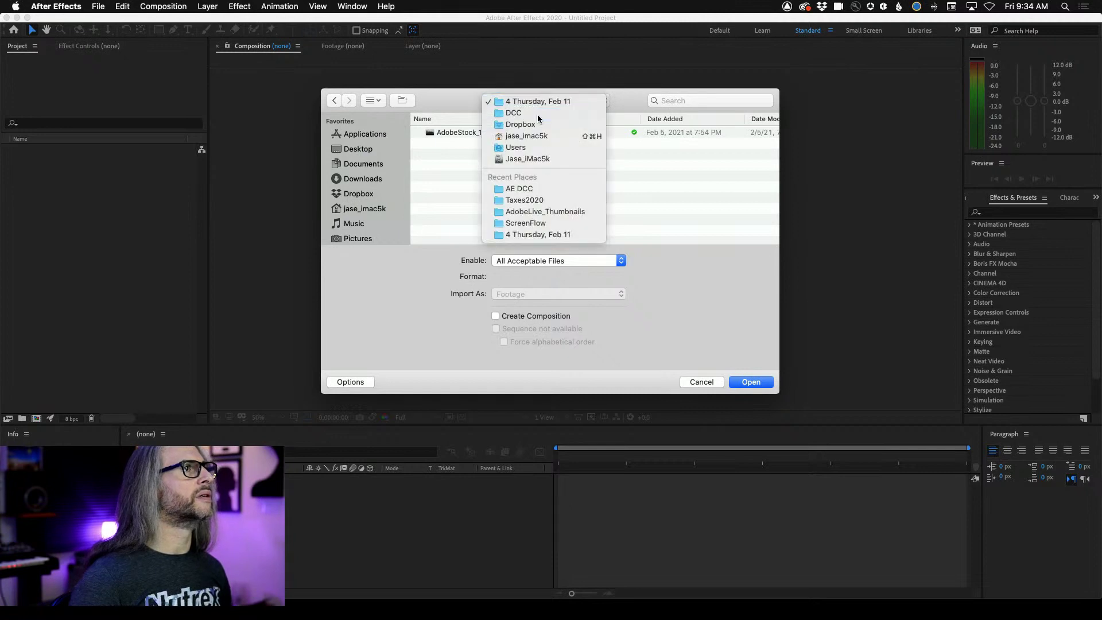
pyautogui.click(525, 114)
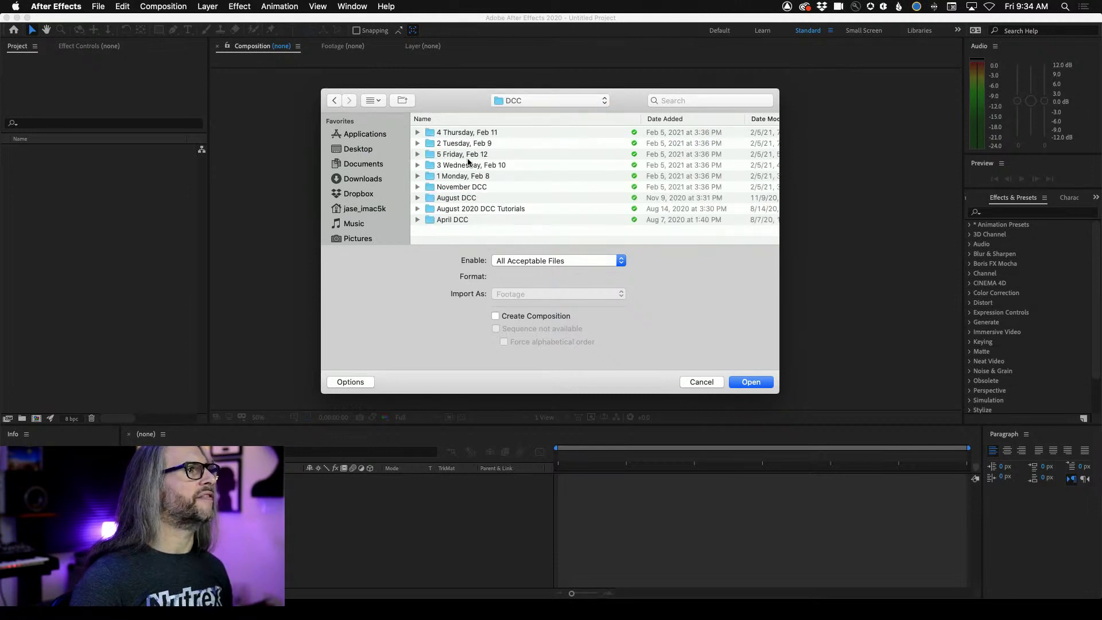
pyautogui.doubleClick(469, 155)
# Import the WaveformAnimation MP4 clip with Create Composition enabled.
pyautogui.click(489, 134)
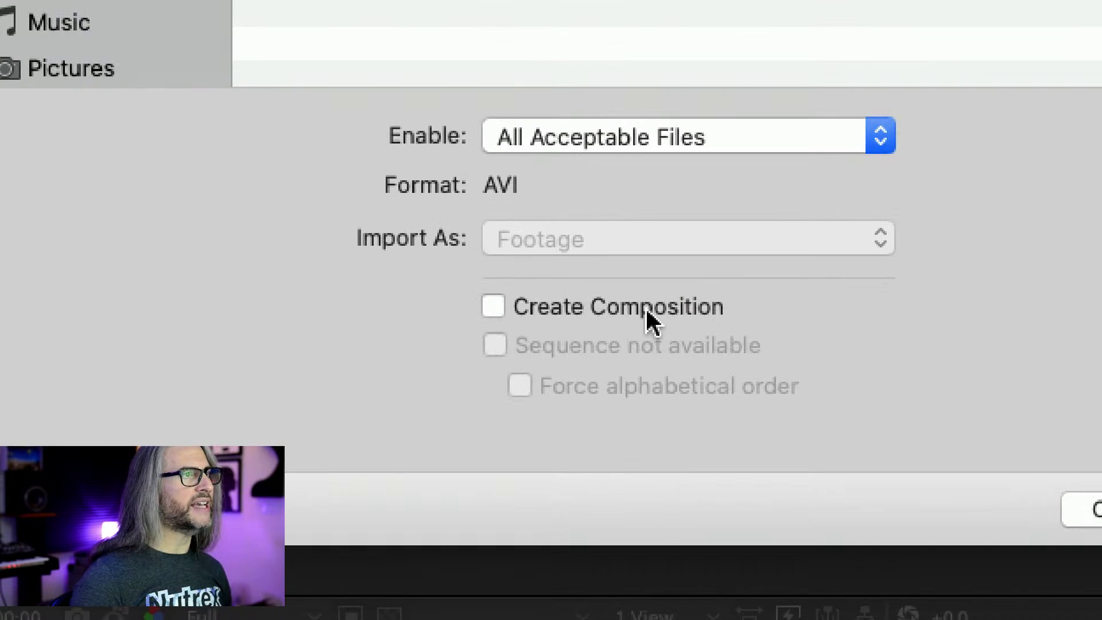
pyautogui.click(493, 306)
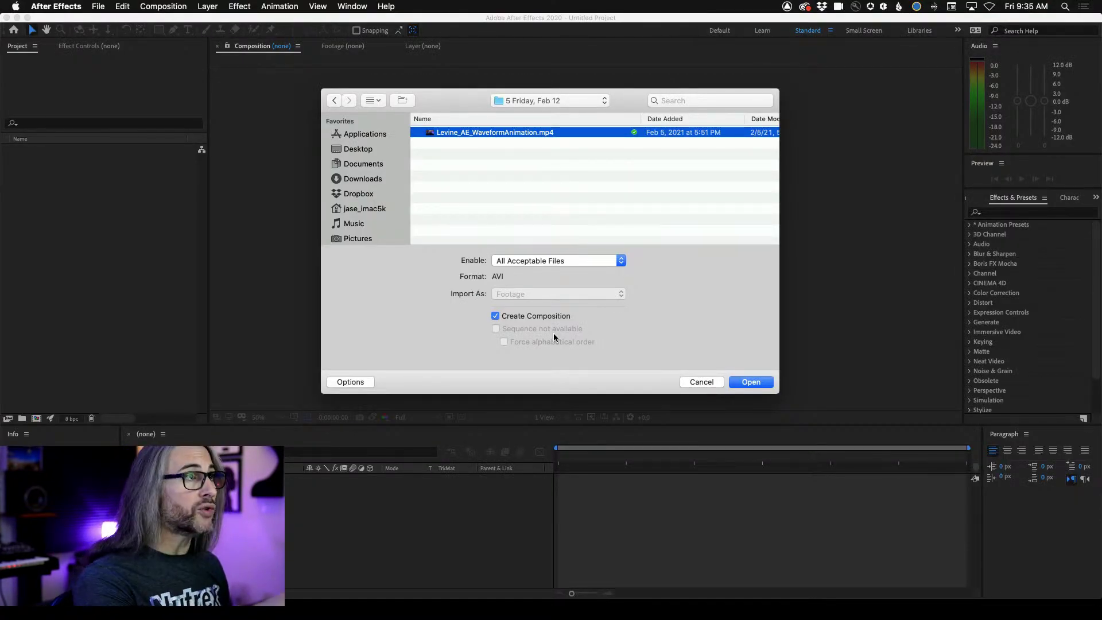
pyautogui.click(761, 385)
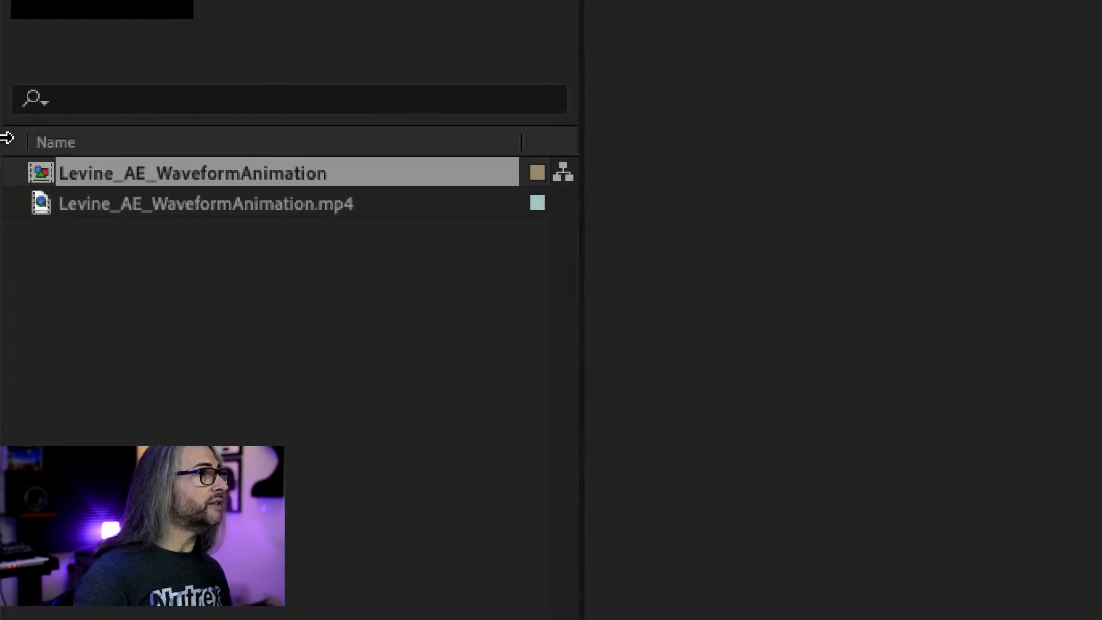
# Check the imported MP4's footage details, and set the composition preview magnification to Fit up to 100%.
pyautogui.click(46, 161)
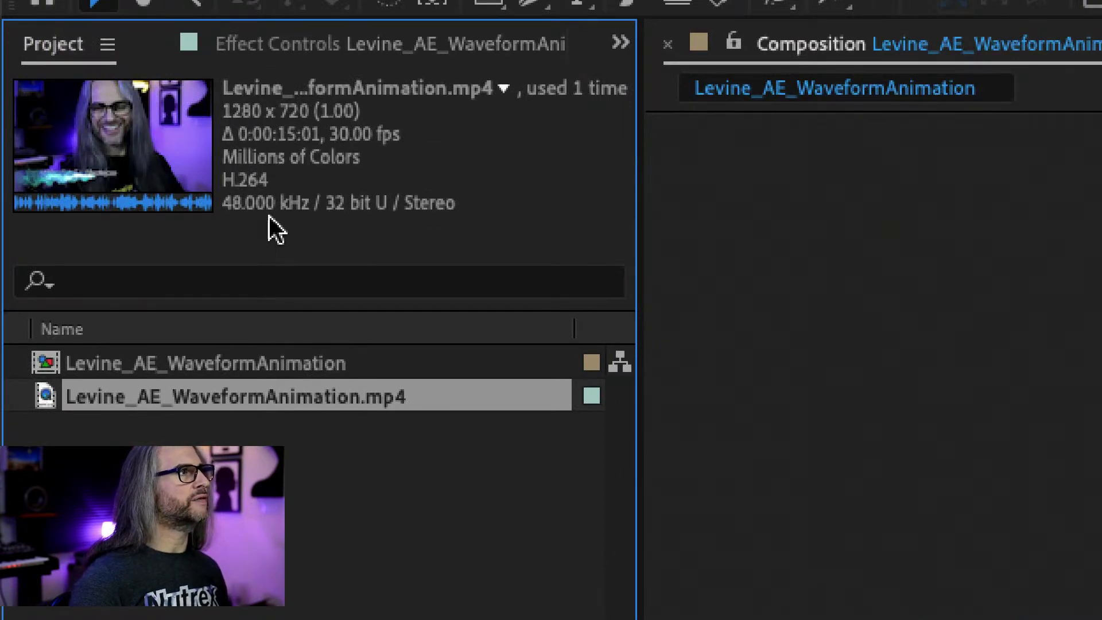
pyautogui.click(188, 368)
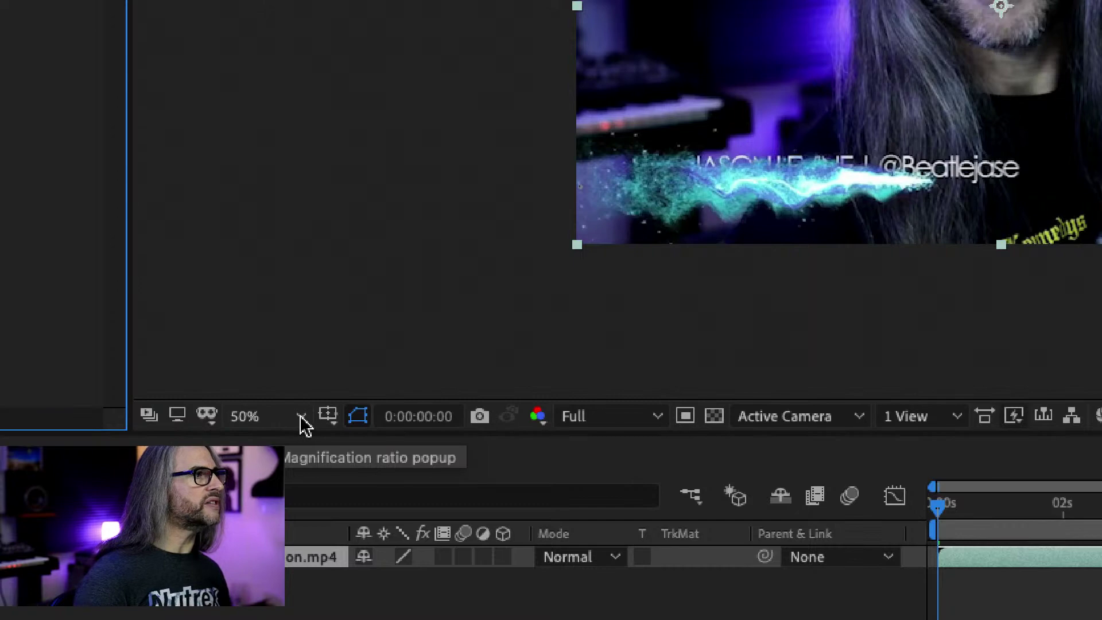
pyautogui.click(282, 417)
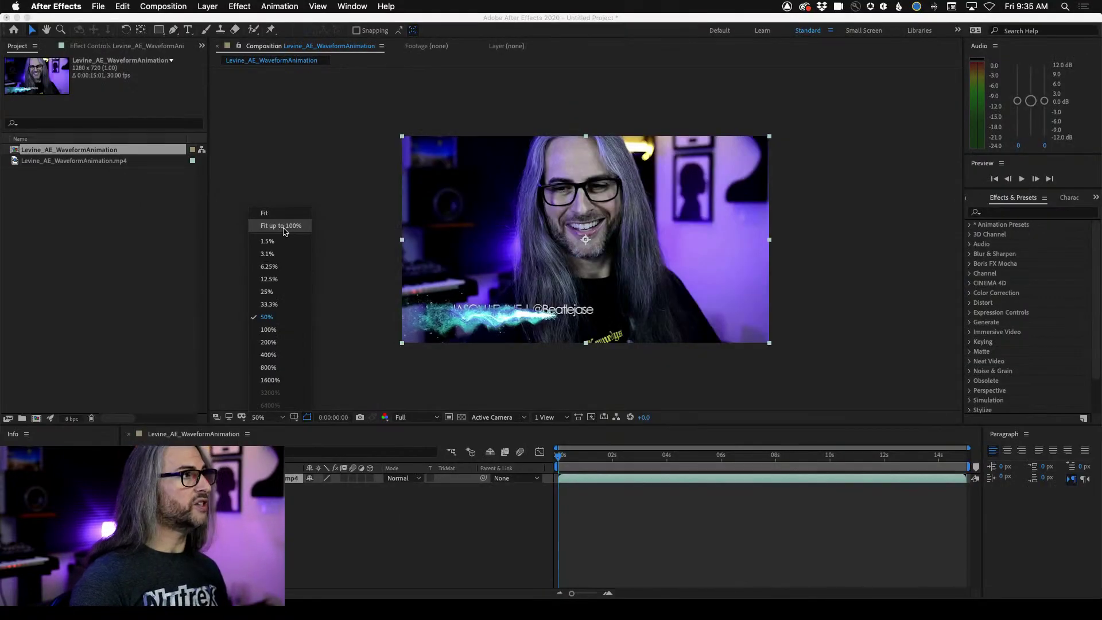
pyautogui.click(304, 233)
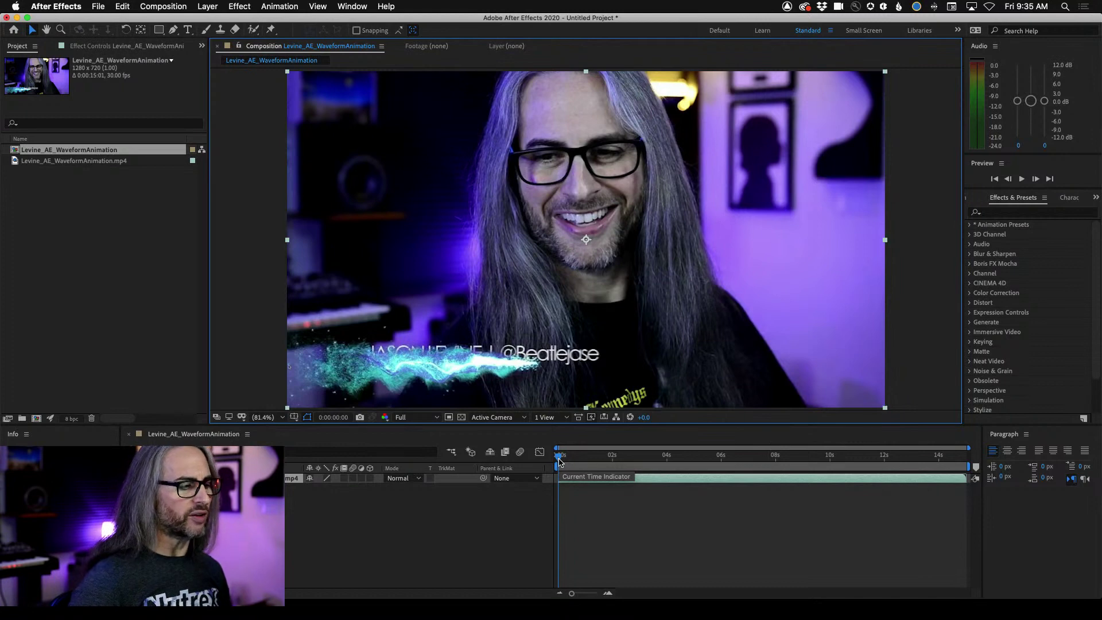
# Preview part of the composition from the beginning and return the playhead to the first frame.
pyautogui.press('space')
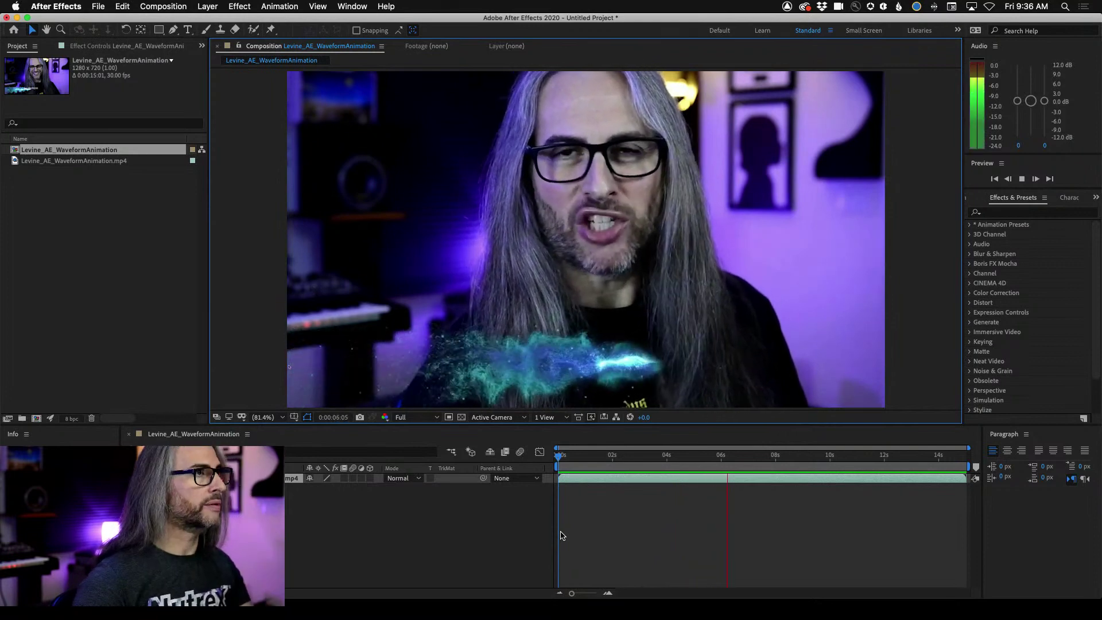
pyautogui.press('space')
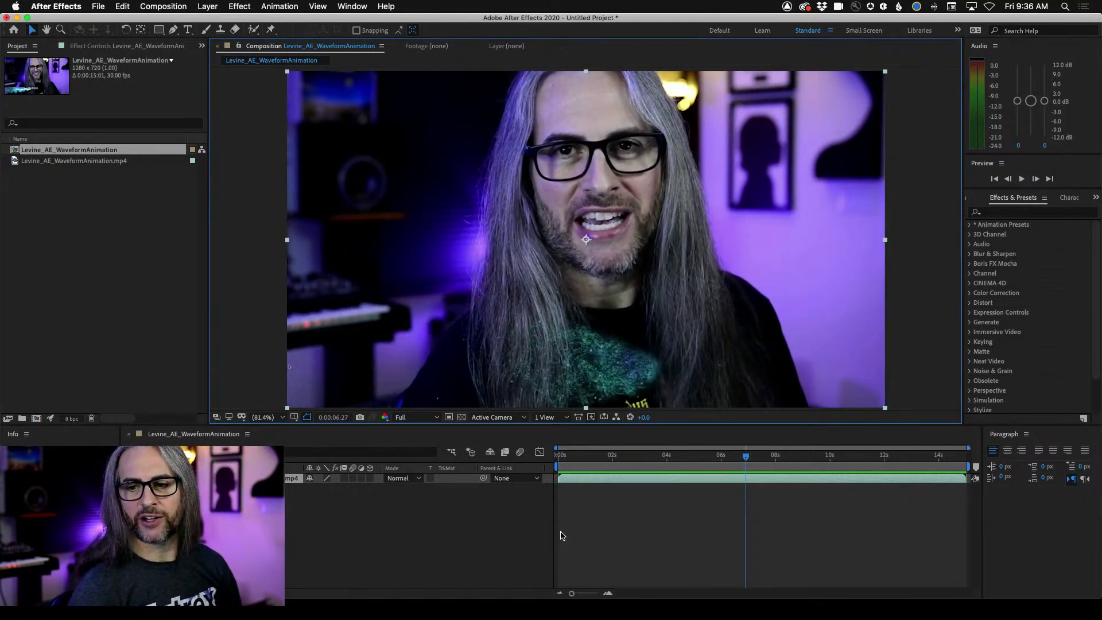
pyautogui.press('Home')
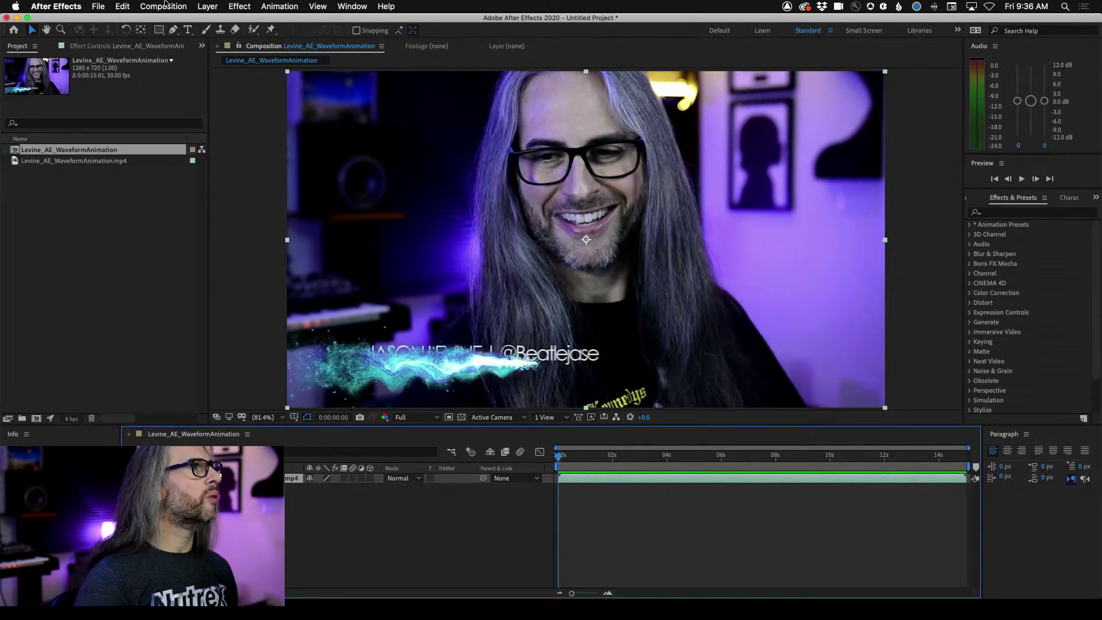
# Add a full-frame 1280 x 720 px solid layer above the video, keeping the default name and colour.
pyautogui.click(209, 6)
pyautogui.moveTo(210, 23)
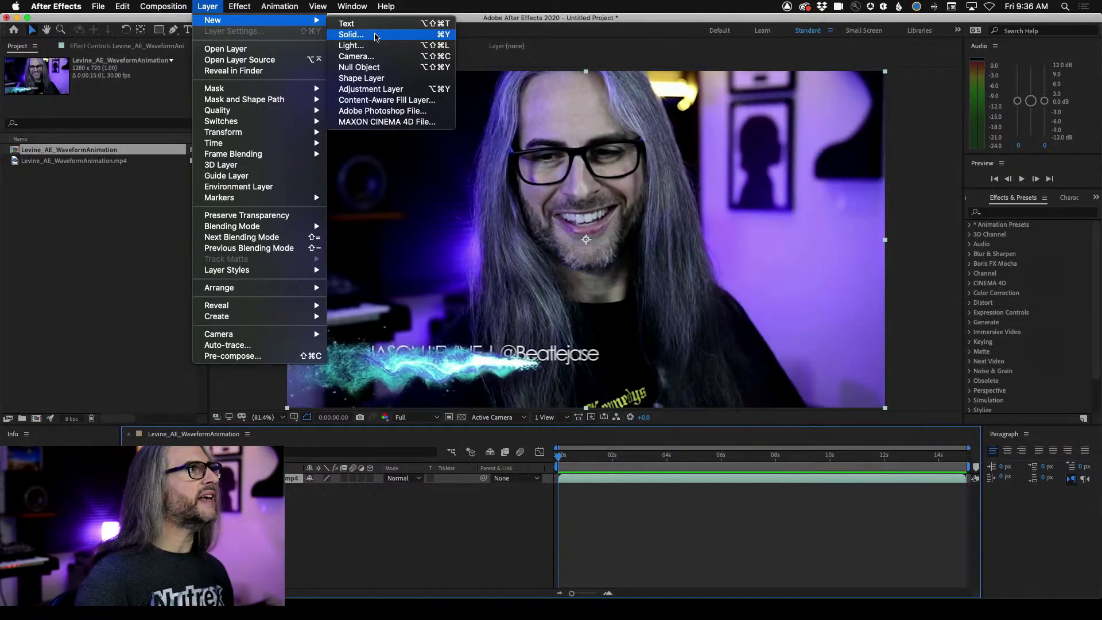
pyautogui.click(376, 37)
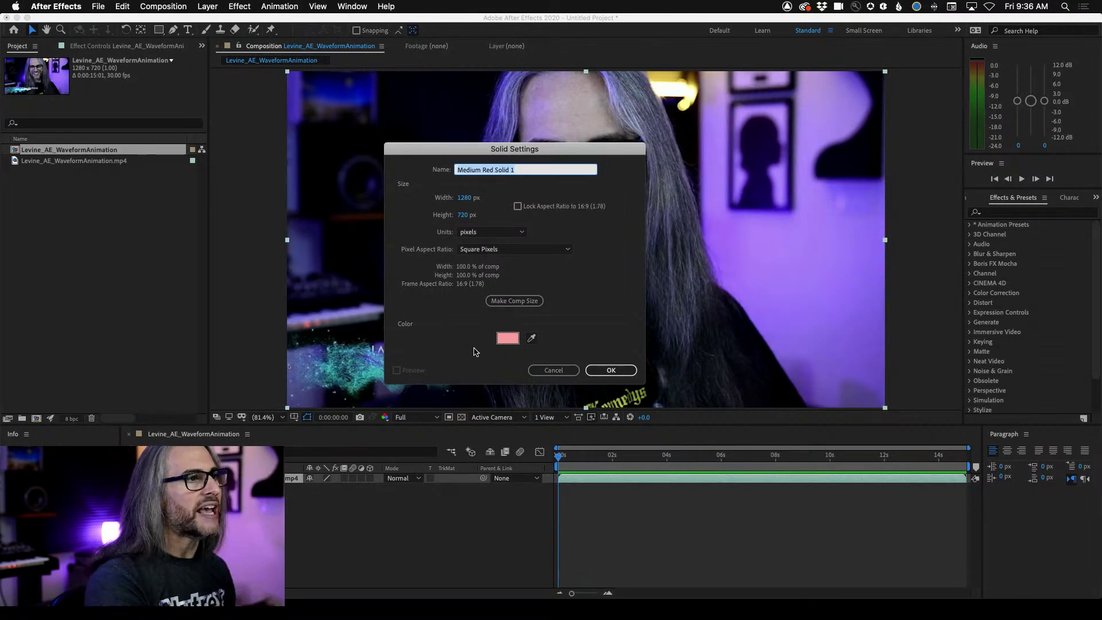
pyautogui.click(611, 371)
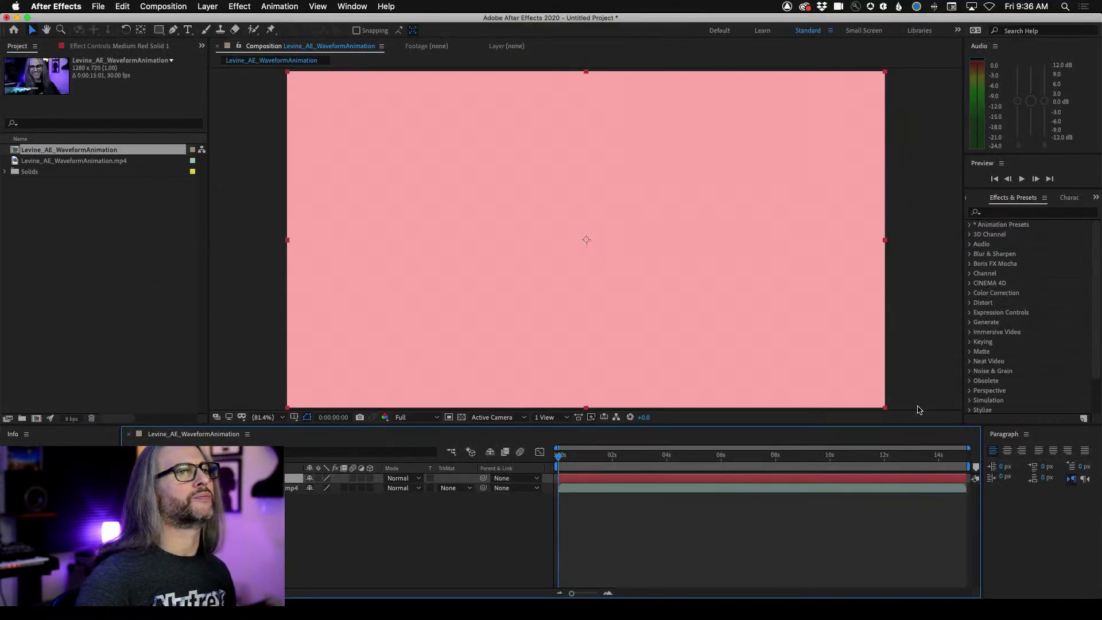
# Search the effects for "audio" and apply Audio Waveform to the Medium Red Solid 1 layer.
pyautogui.click(1028, 200)
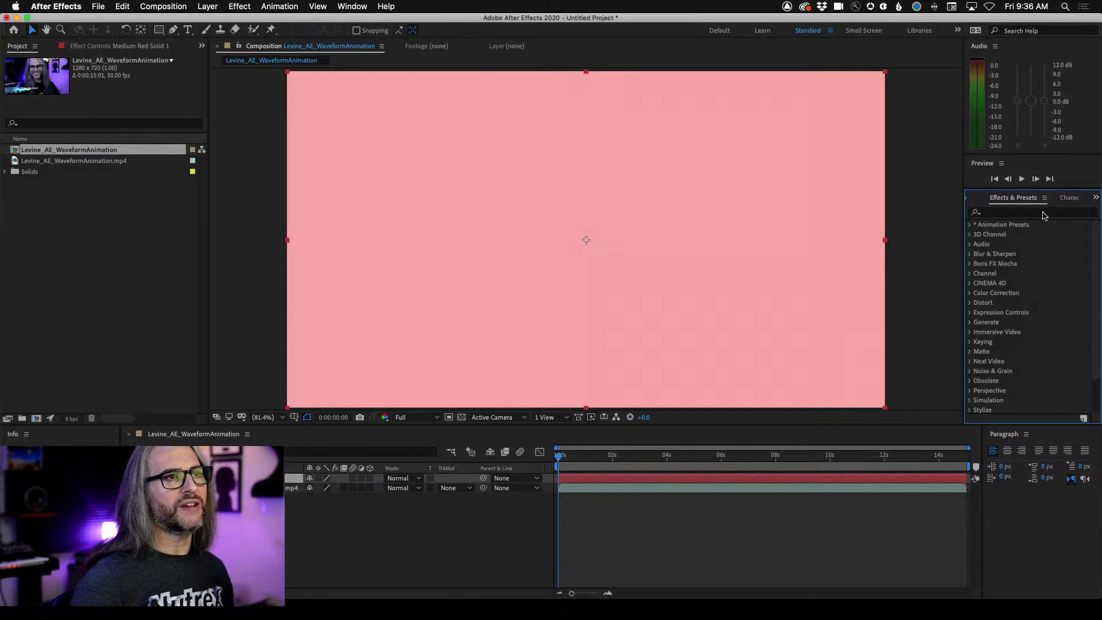
pyautogui.click(1043, 213)
pyautogui.write('audio')
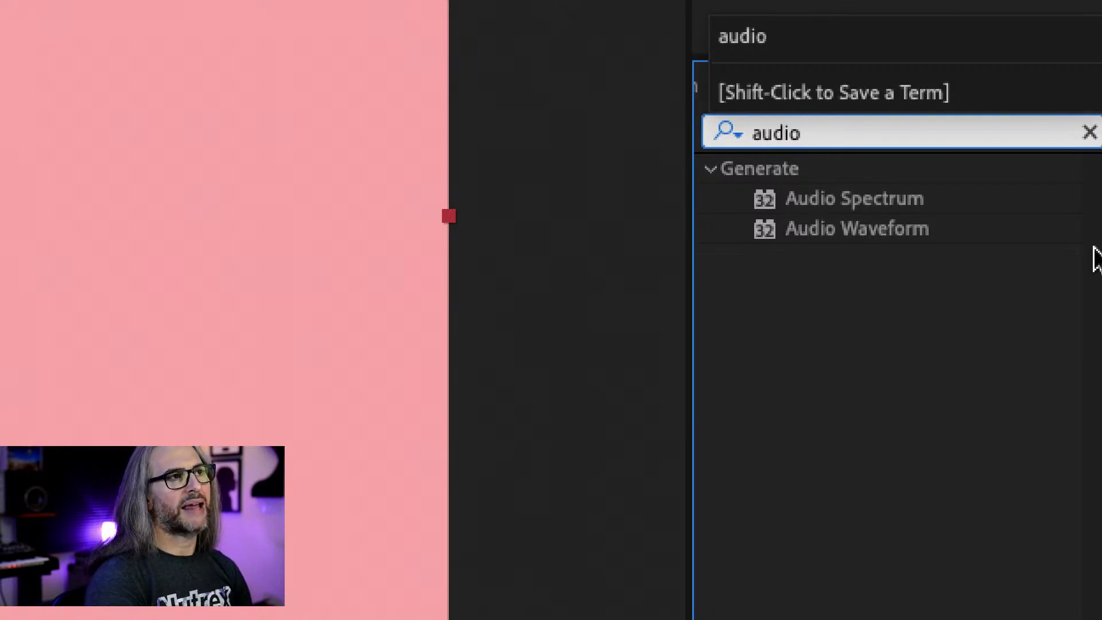
pyautogui.press('Escape')
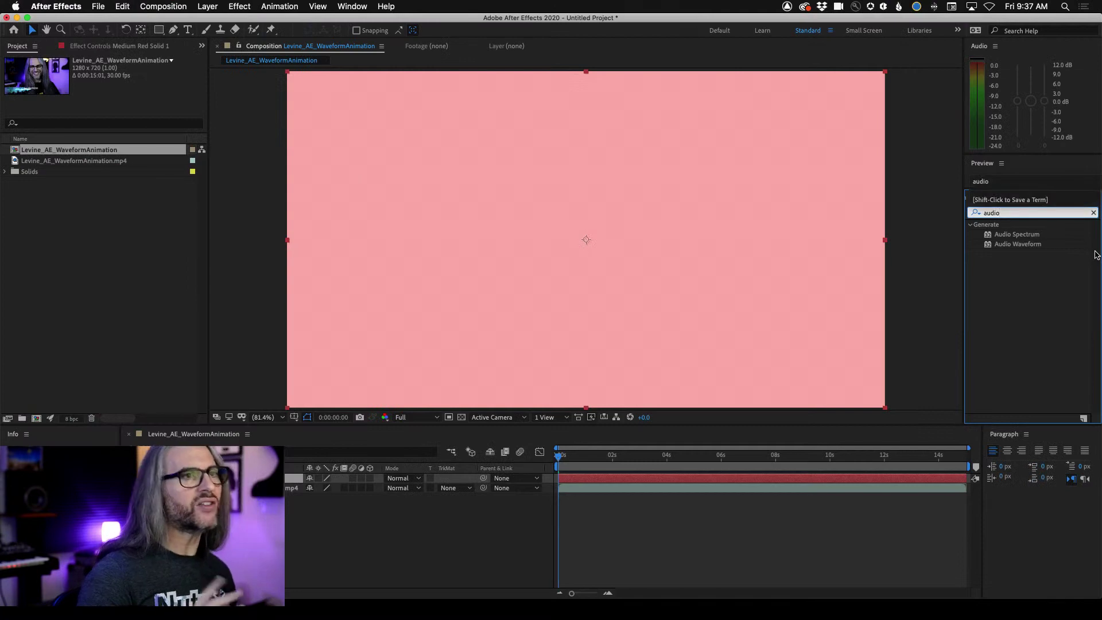
pyautogui.click(1023, 245)
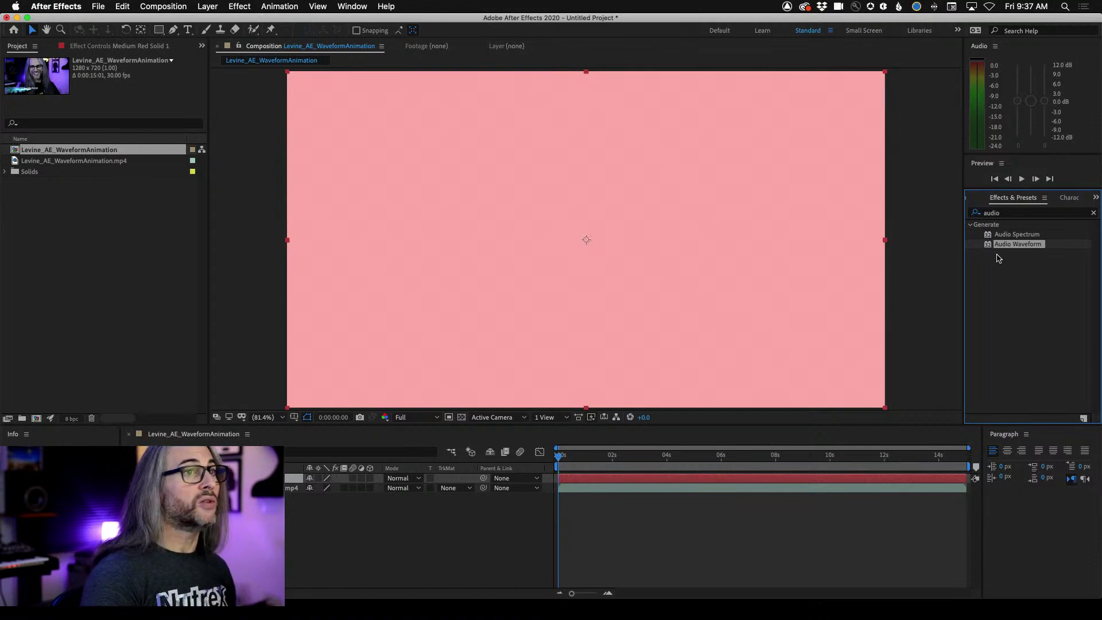
pyautogui.press('F2')
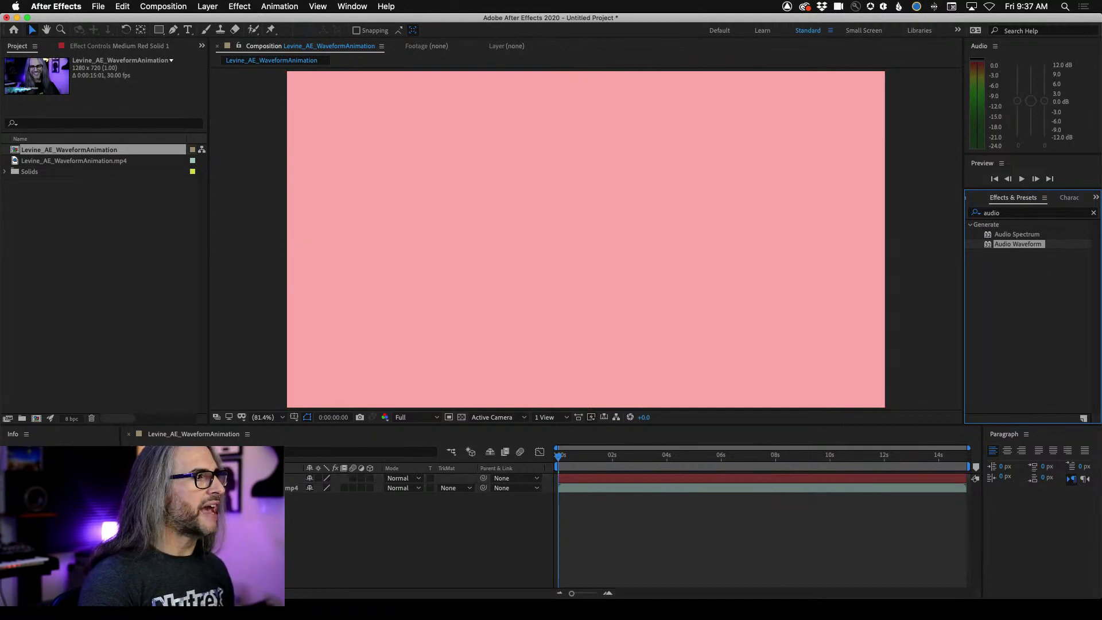
pyautogui.click(333, 479)
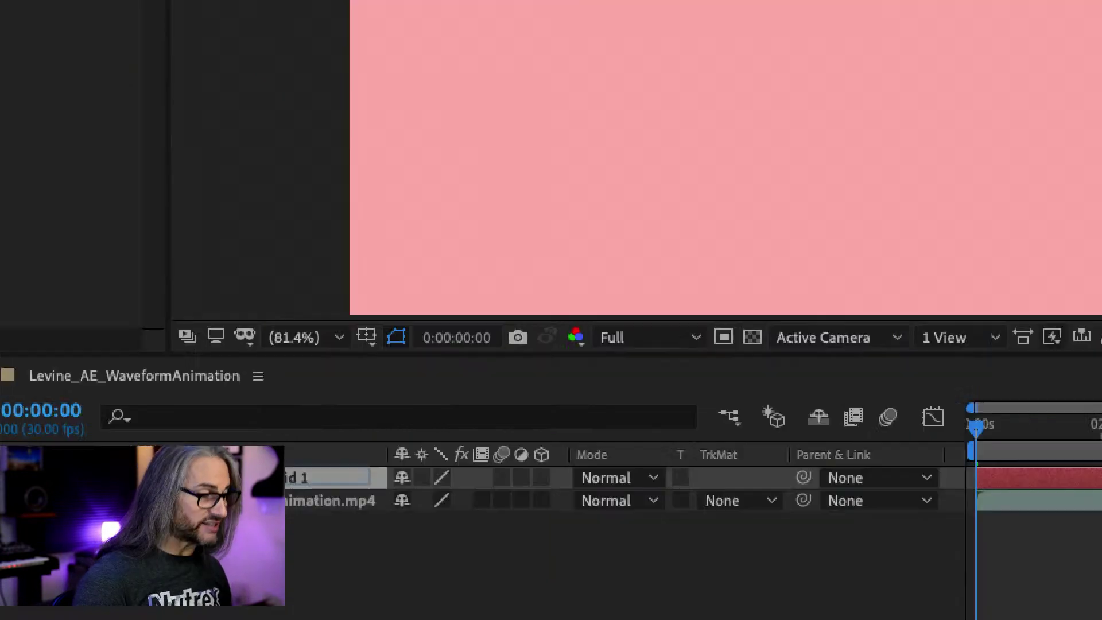
pyautogui.press('Return')
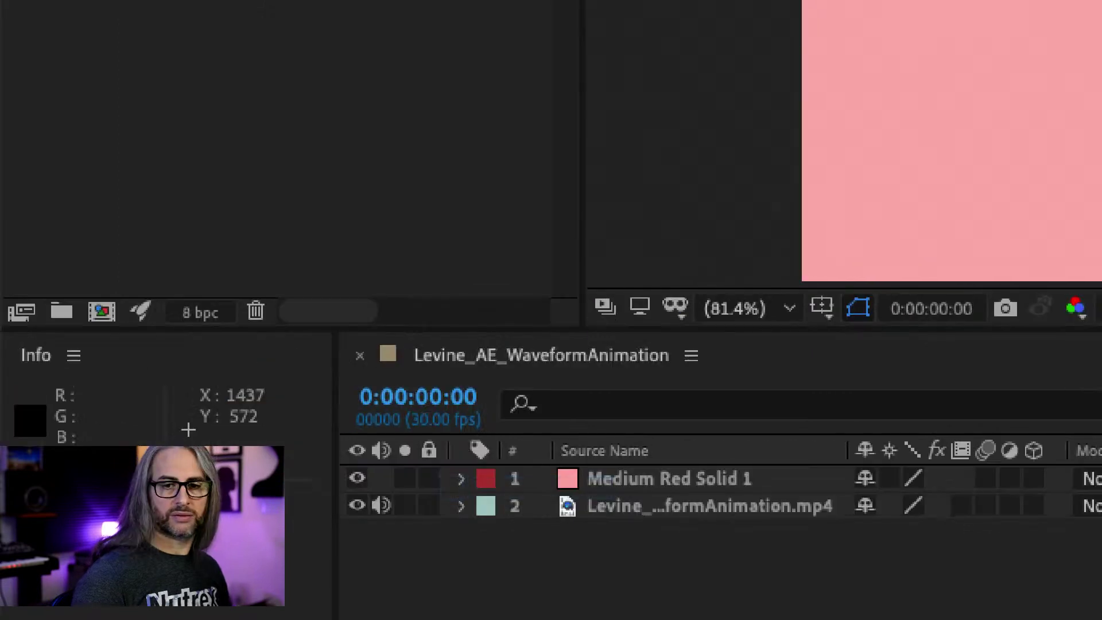
pyautogui.click(272, 506)
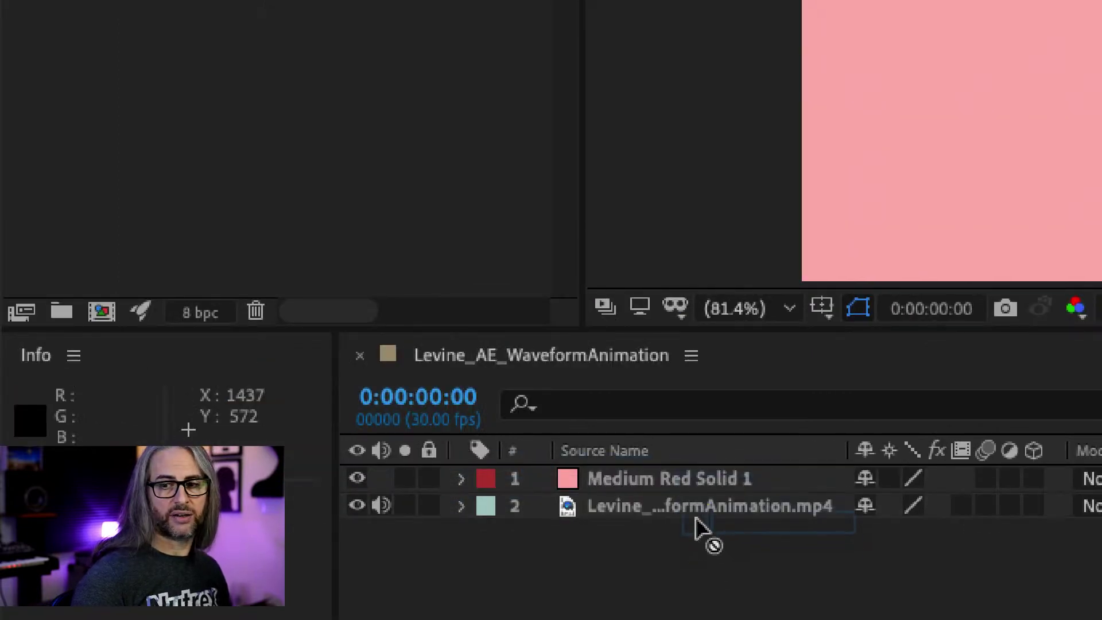
pyautogui.click(689, 489)
pyautogui.moveTo(689, 489); pyautogui.dragTo(689, 489)
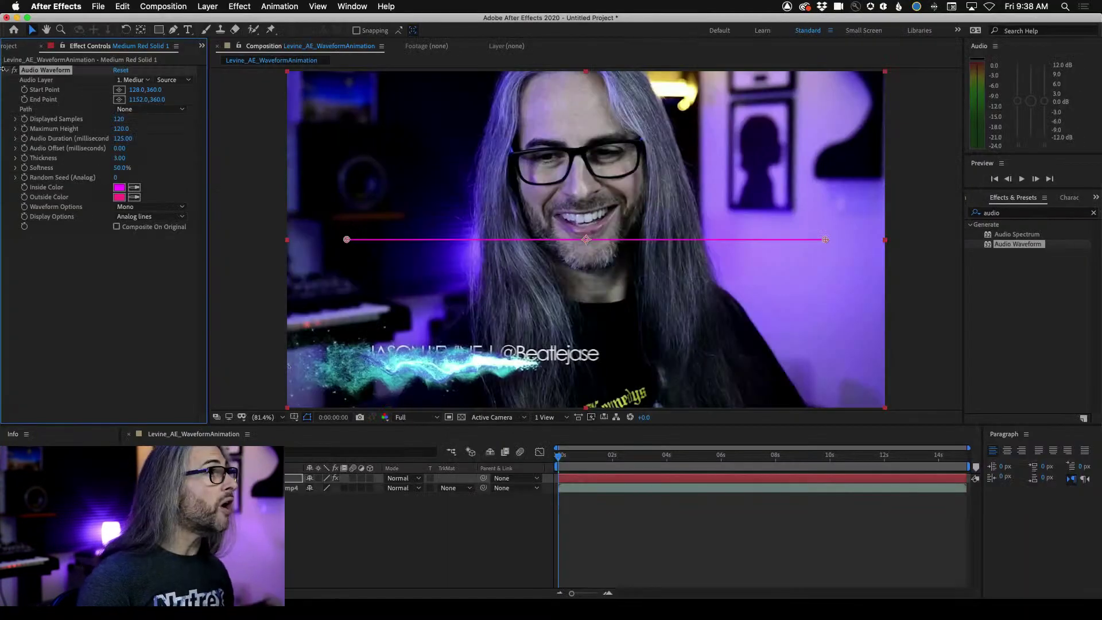
# Import FF_GDPiece.wav from the AE DCC folder on the Desktop with Create Composition enabled.
pyautogui.click(7, 50)
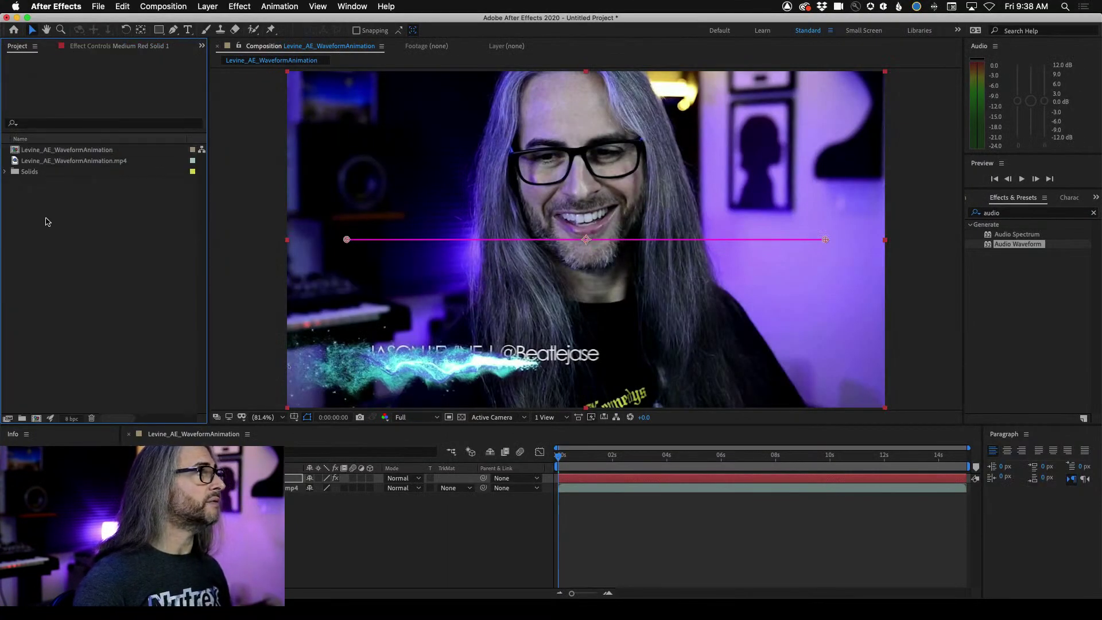
pyautogui.doubleClick(49, 223)
pyautogui.click(359, 150)
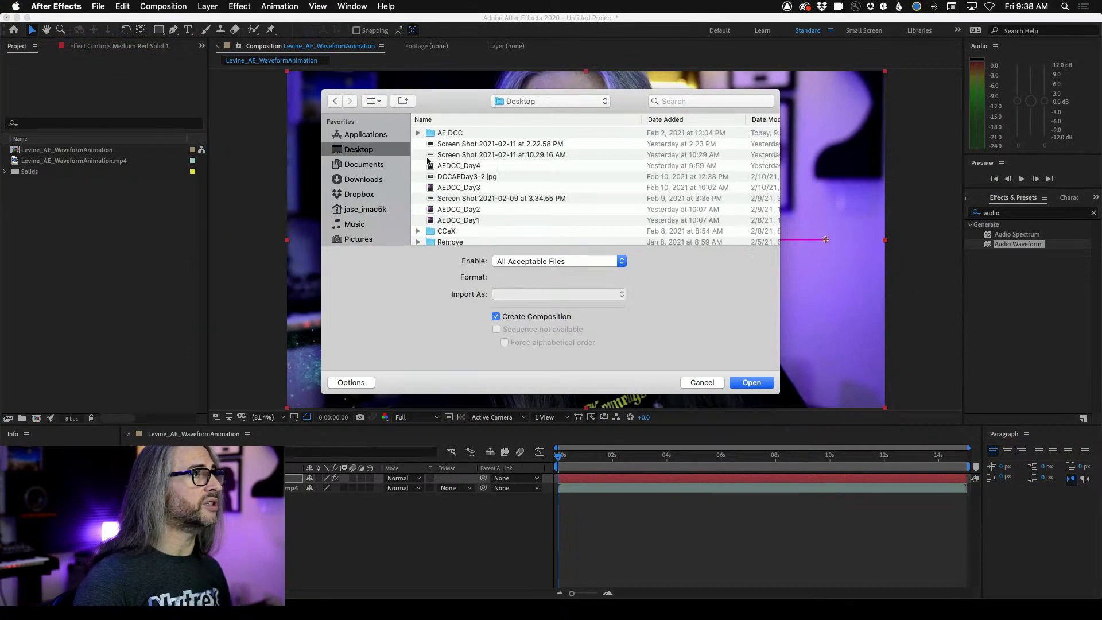
pyautogui.doubleClick(457, 133)
pyautogui.click(473, 144)
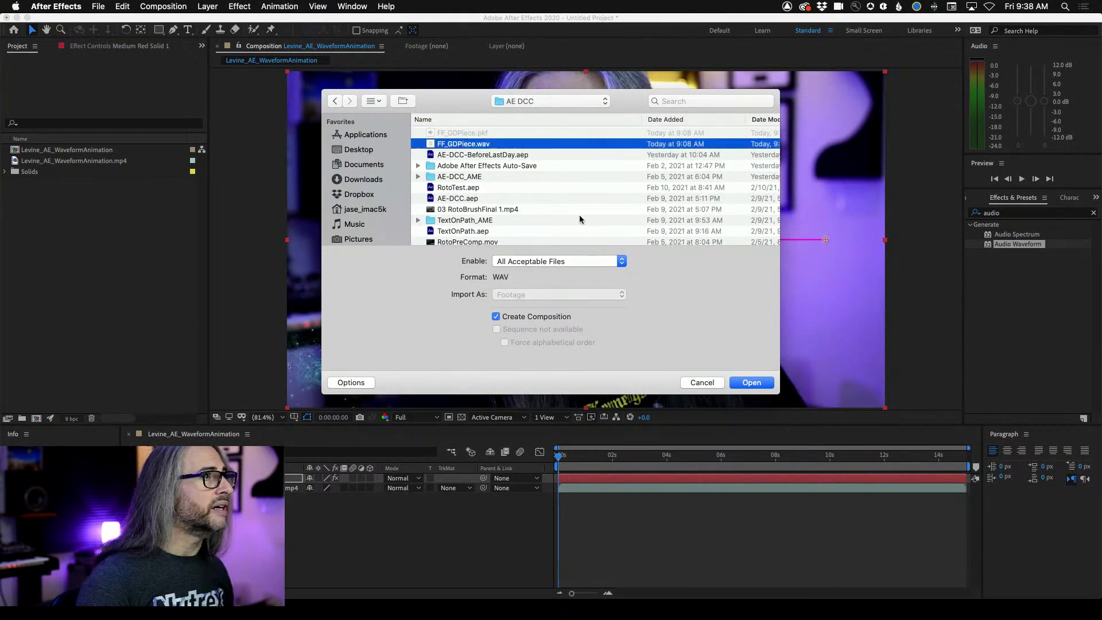
pyautogui.click(751, 382)
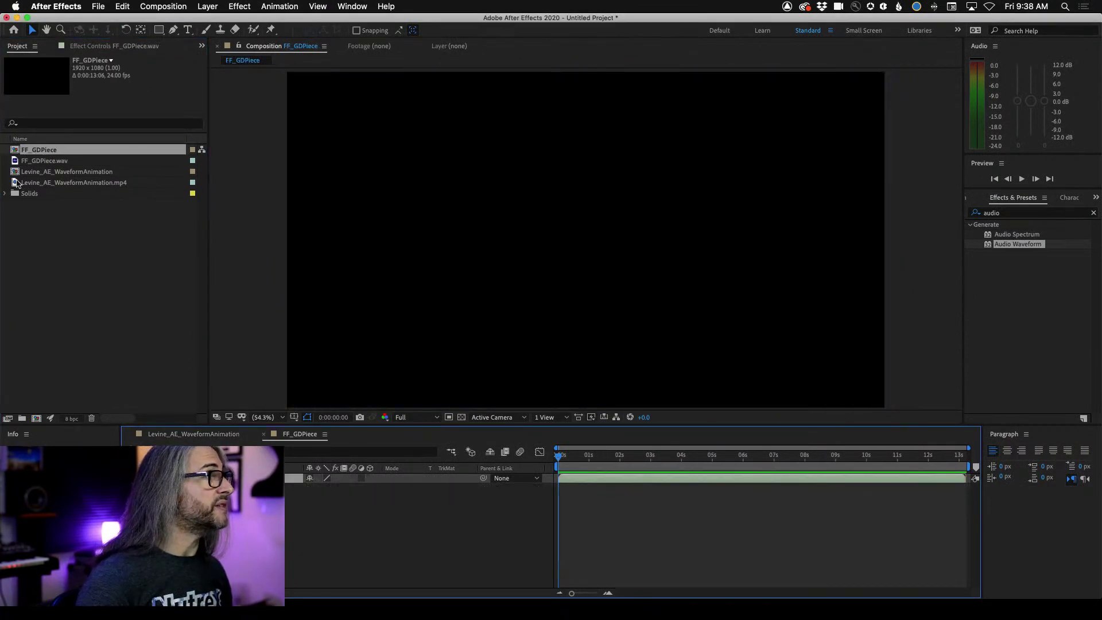
# Add FF_GDPiece.wav as the lowest layer of the WaveformAnimation composition.
pyautogui.click(16, 162)
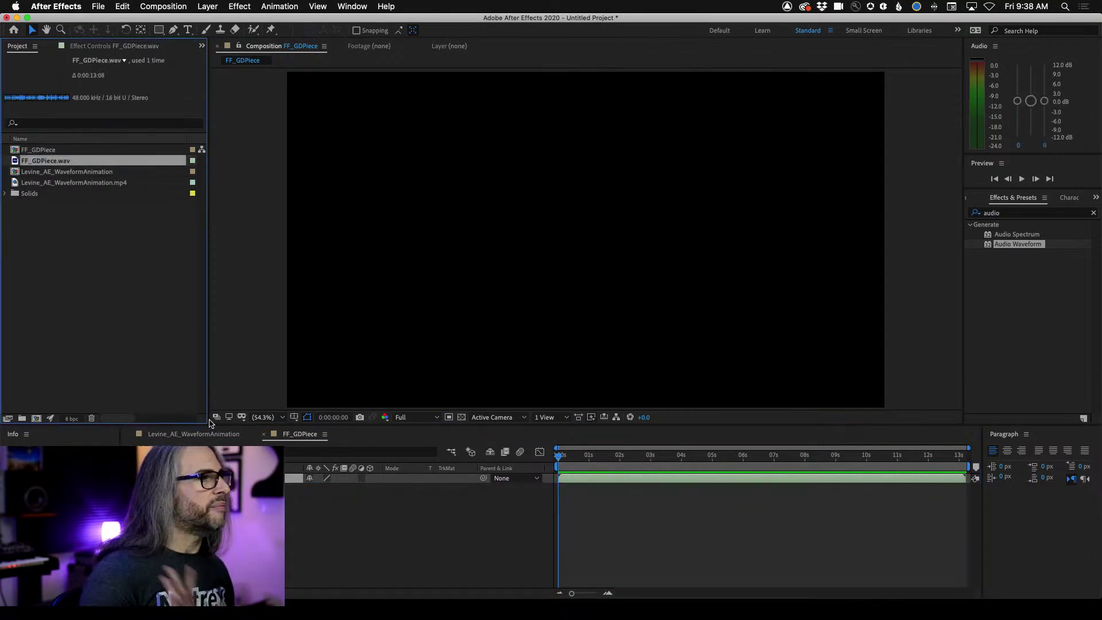
pyautogui.click(203, 434)
pyautogui.moveTo(16, 163); pyautogui.dragTo(221, 522)
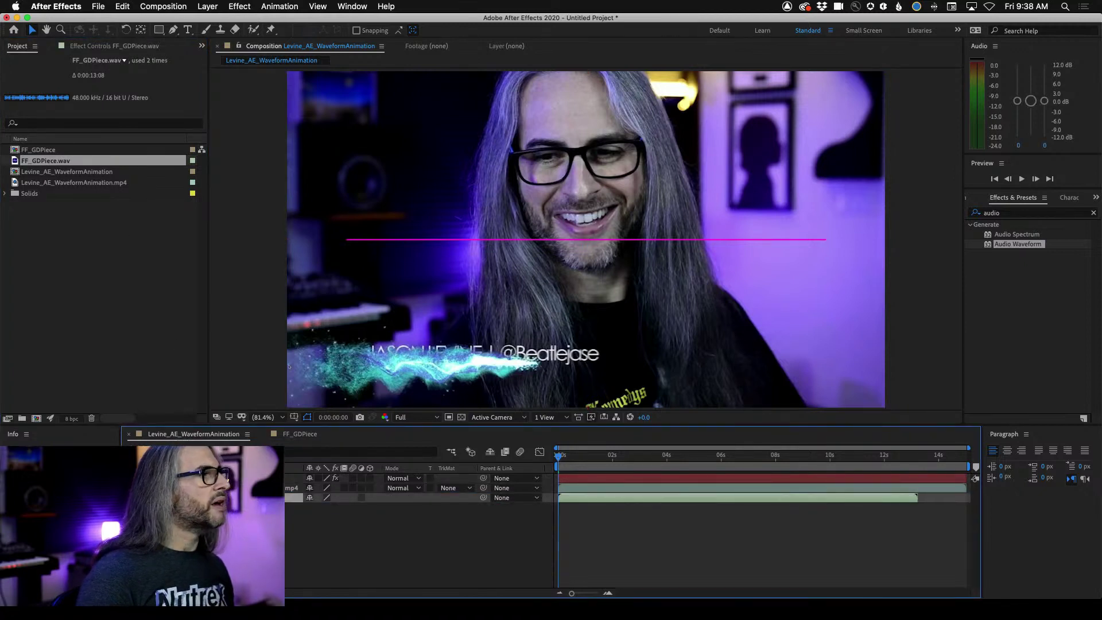
# Set the Audio Layer of the solid's Audio Waveform effect to the WaveformAnimation MP4 layer.
pyautogui.click(93, 46)
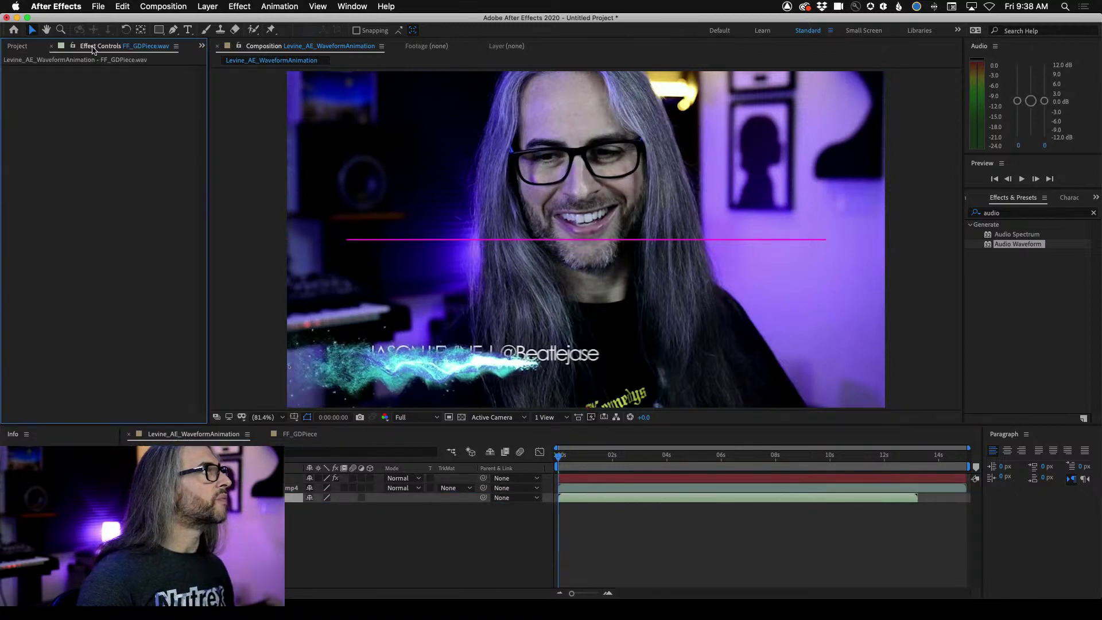
pyautogui.click(242, 479)
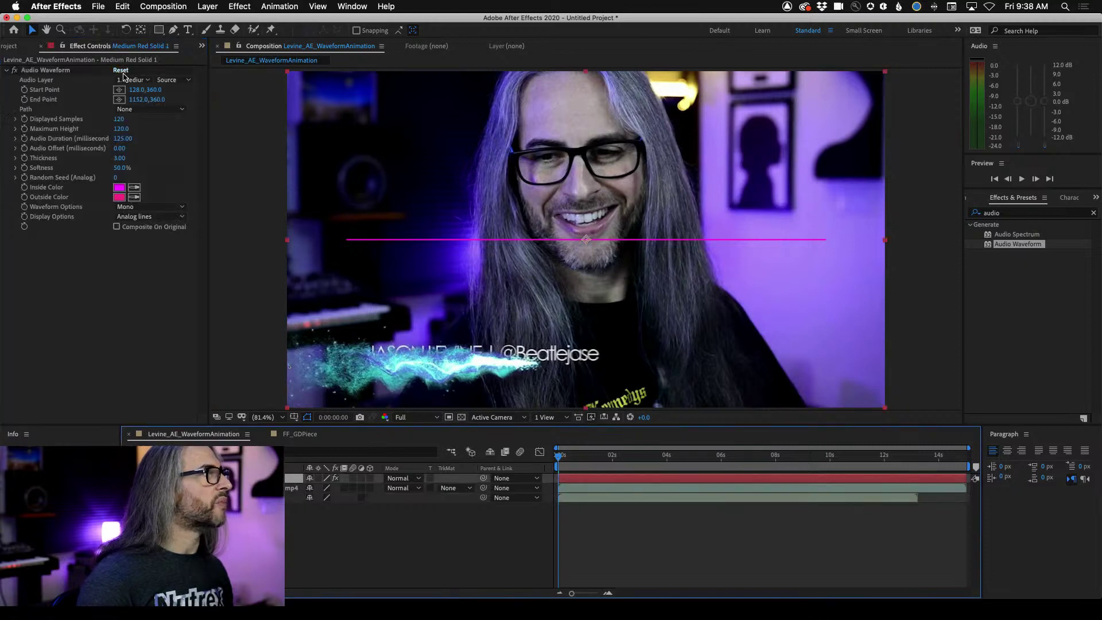
pyautogui.click(142, 81)
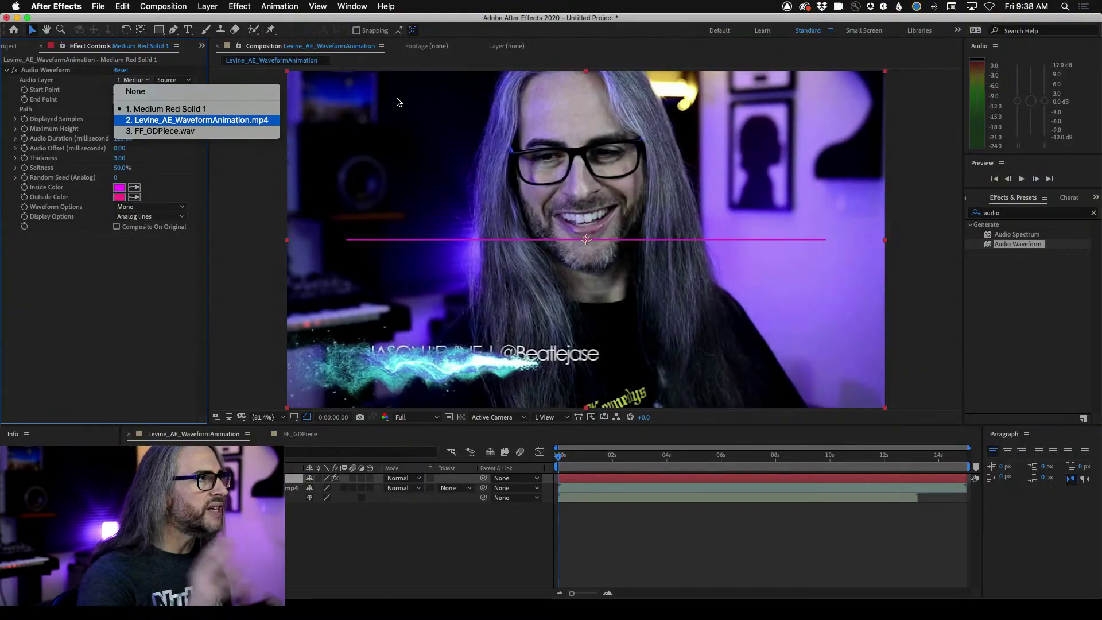
pyautogui.click(234, 121)
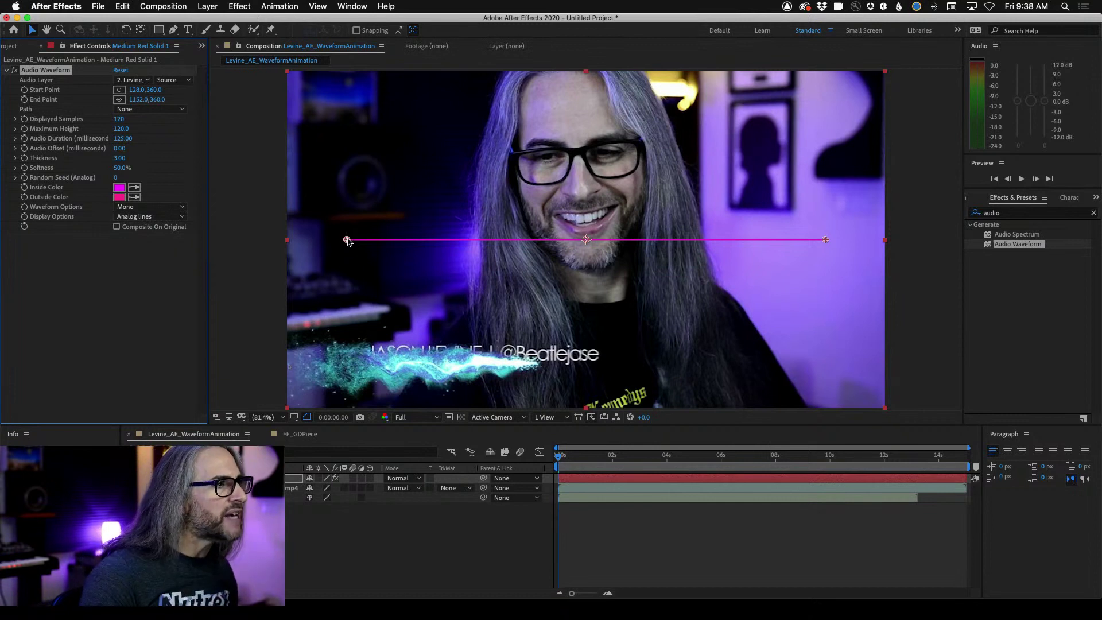
# Move the waveform's start and end points near the frame's lower edge, setting both Y coordinates to 670.
pyautogui.moveTo(347, 240); pyautogui.dragTo(357, 386)
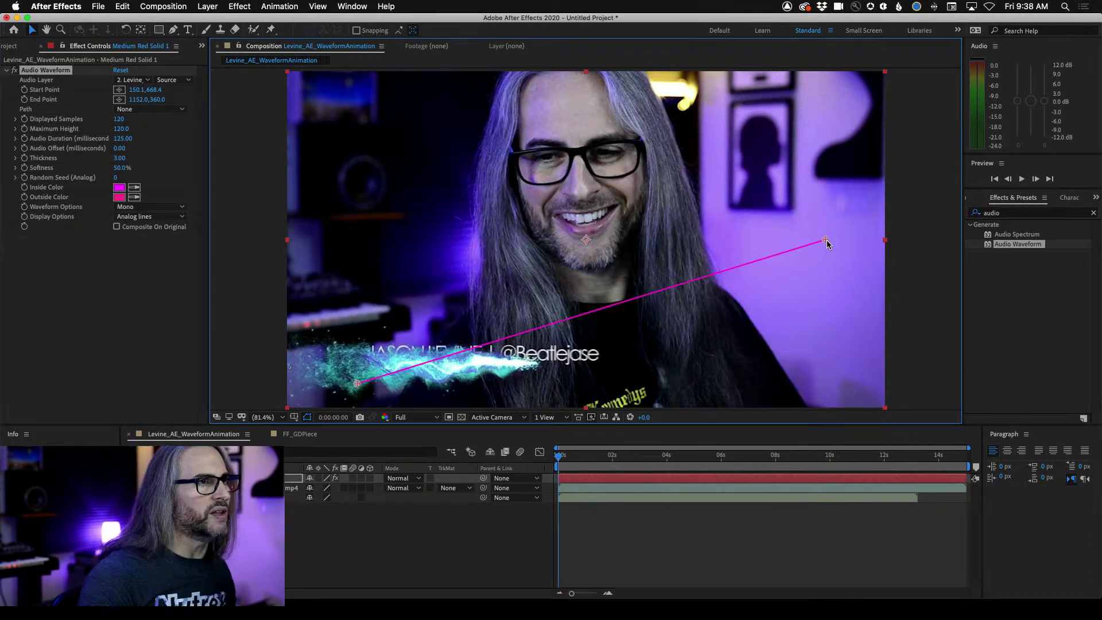
pyautogui.moveTo(827, 240); pyautogui.dragTo(827, 386)
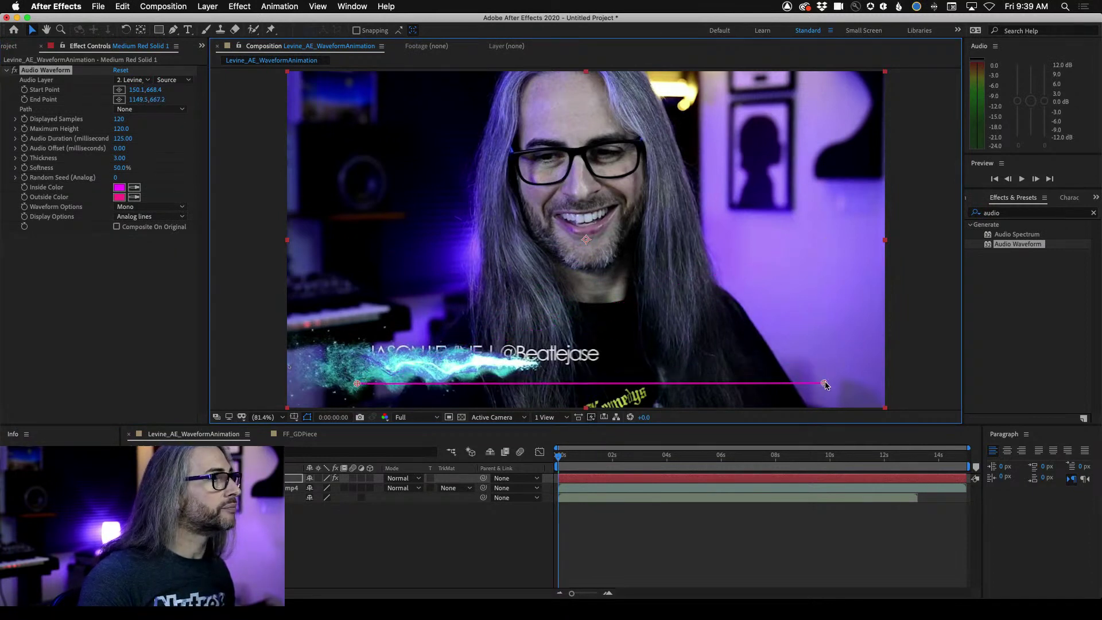
pyautogui.click(155, 89)
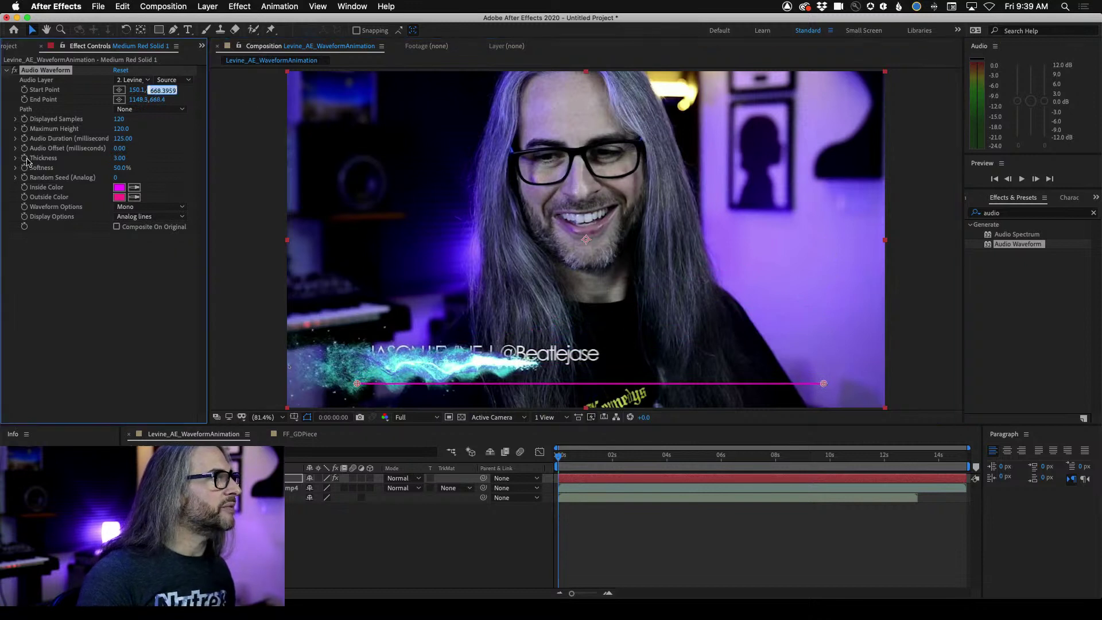
pyautogui.write('76')
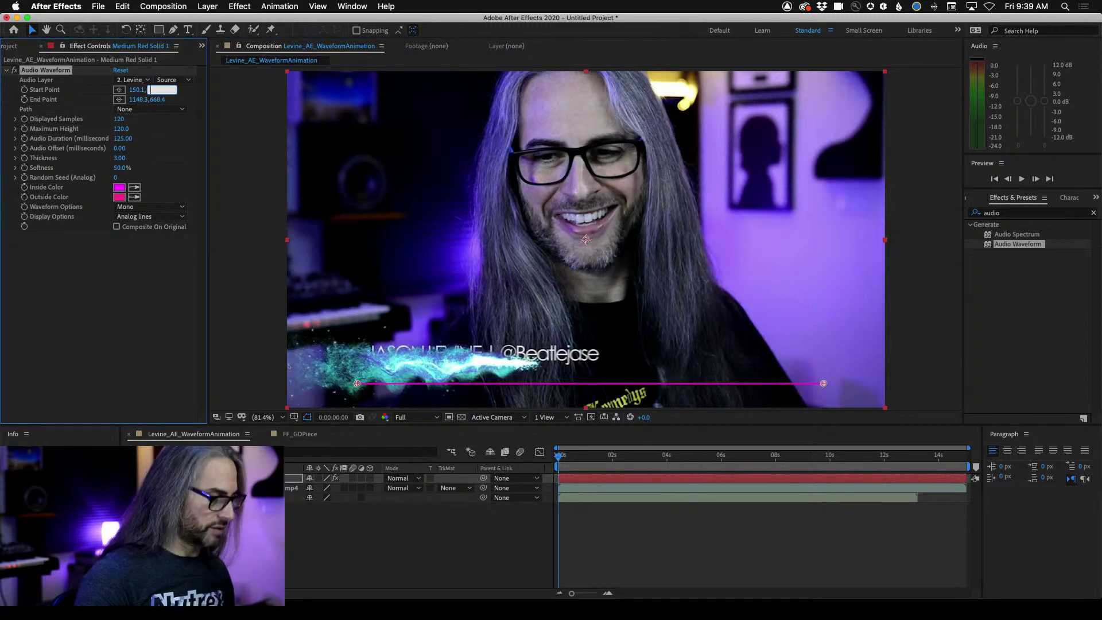
pyautogui.write('0')
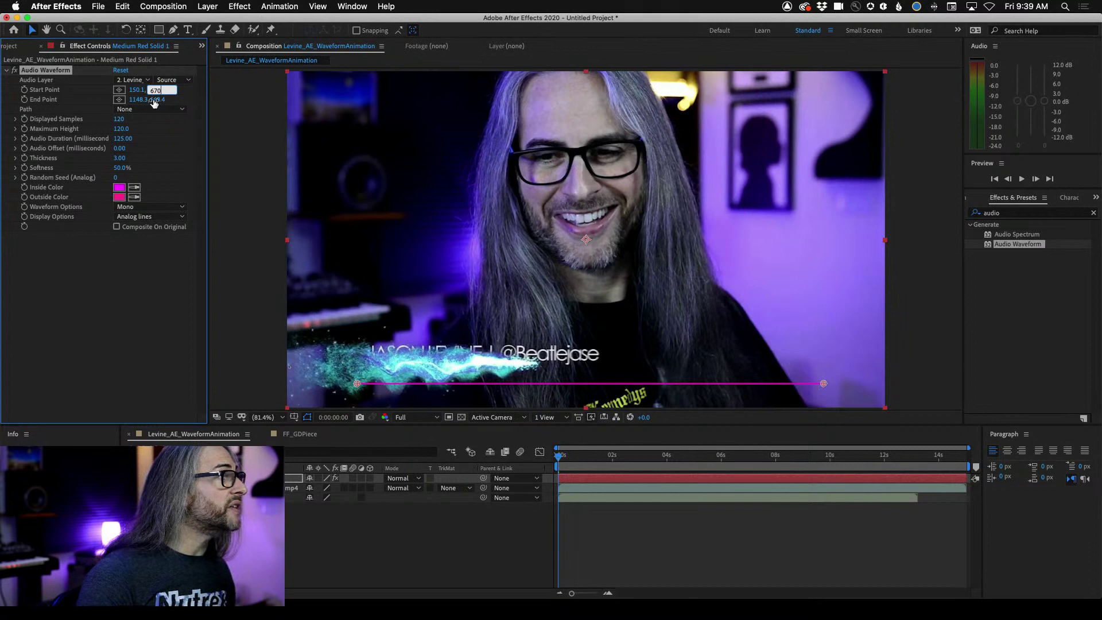
pyautogui.click(155, 100)
pyautogui.write('670')
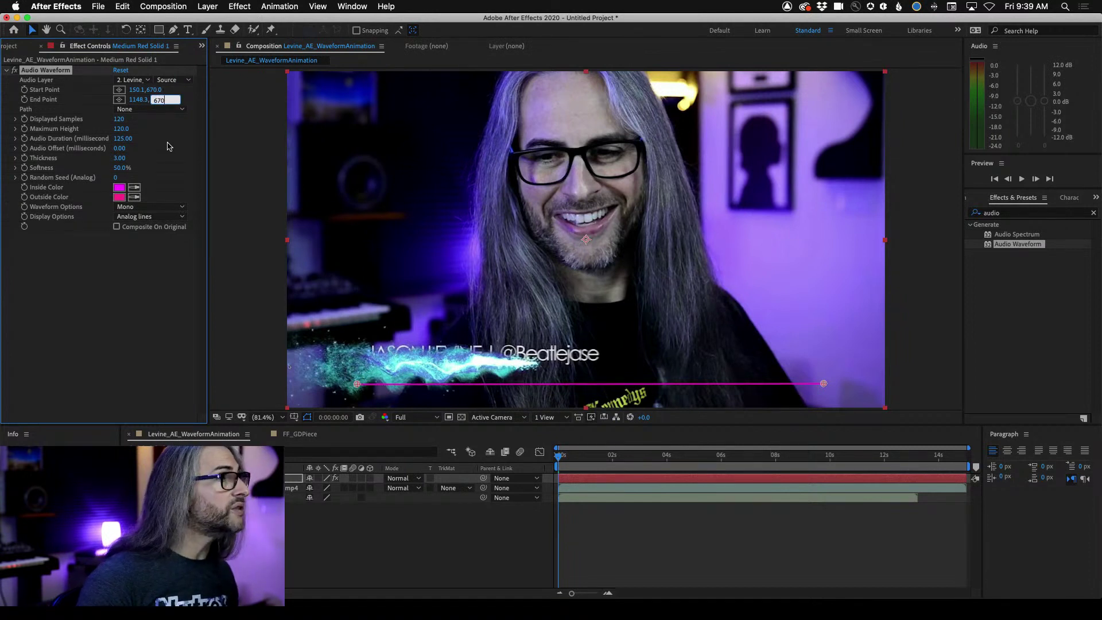
pyautogui.click(115, 313)
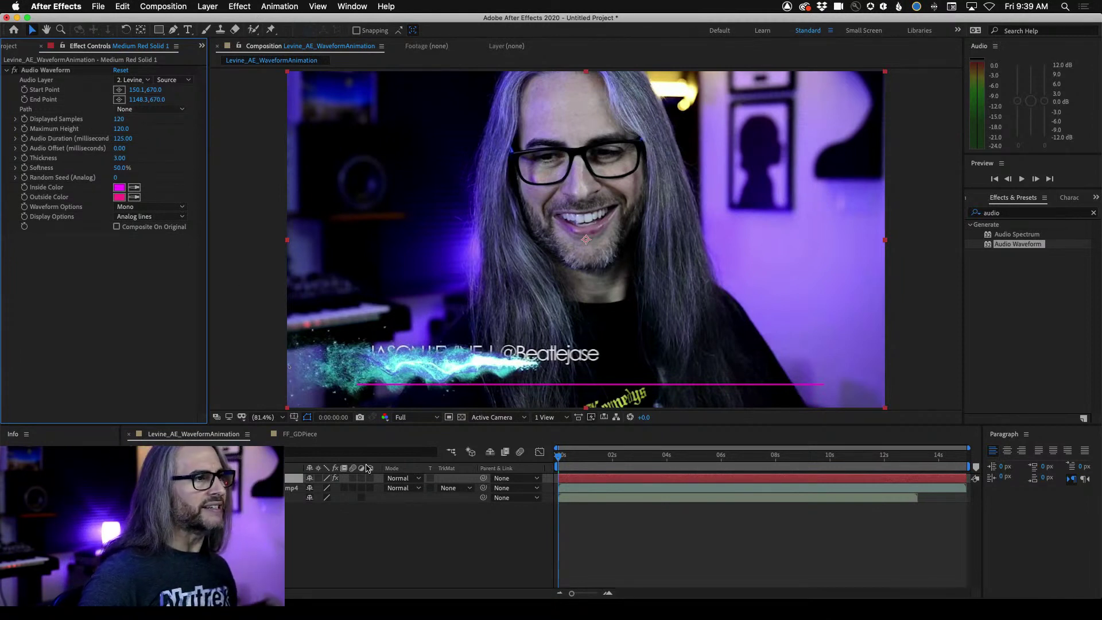
# Preview the waveform animation, check it at about 13 seconds, and return the playhead to the first frame.
pyautogui.press('space')
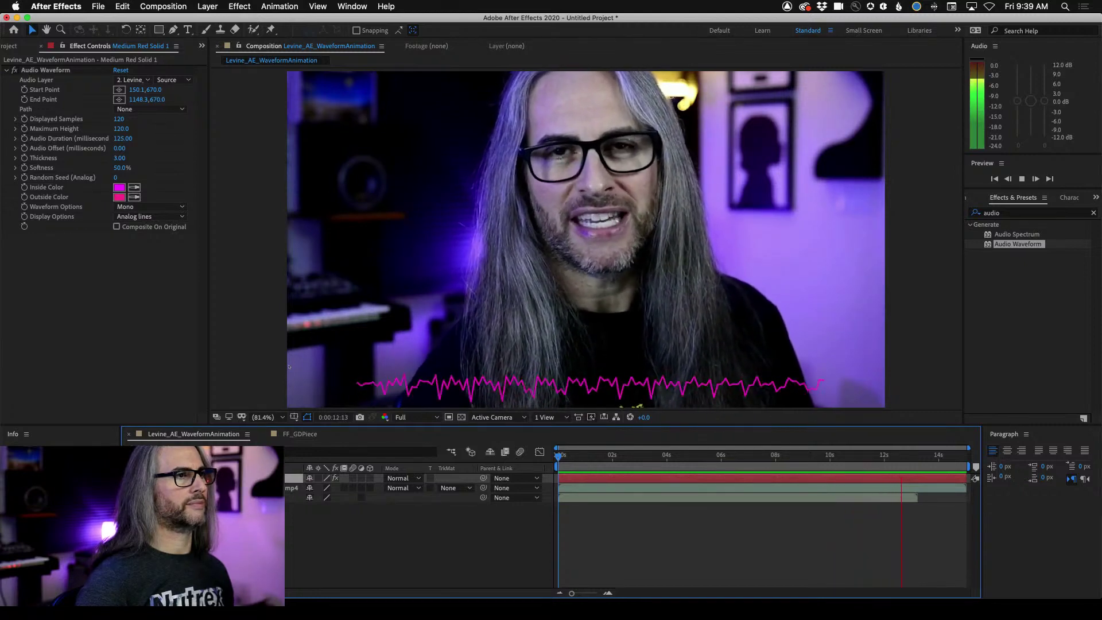
pyautogui.press('space')
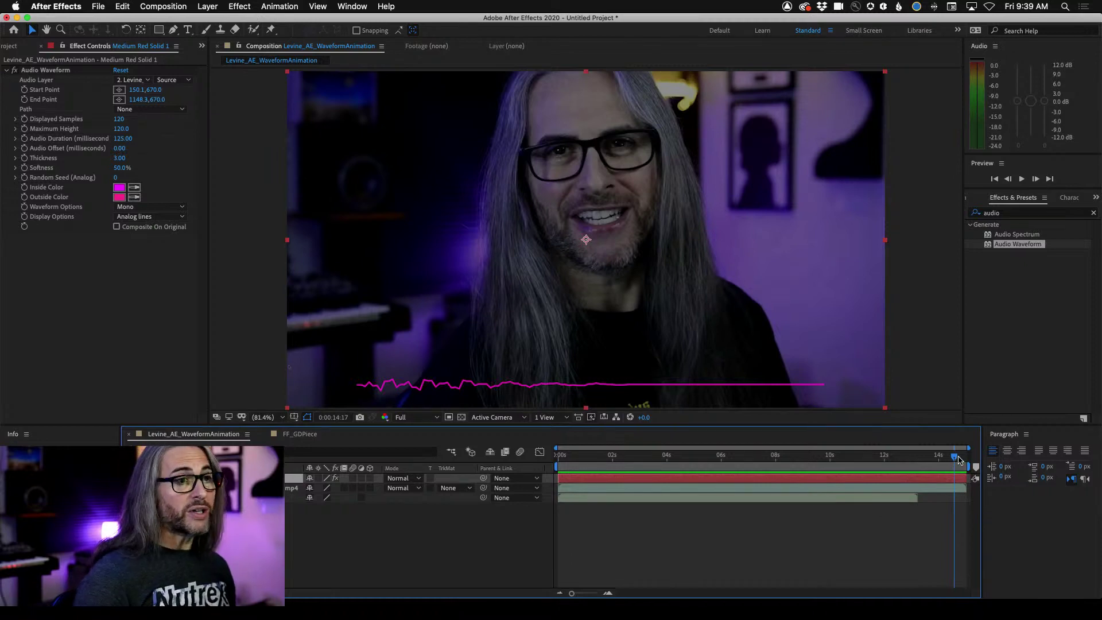
pyautogui.moveTo(956, 457); pyautogui.dragTo(915, 460)
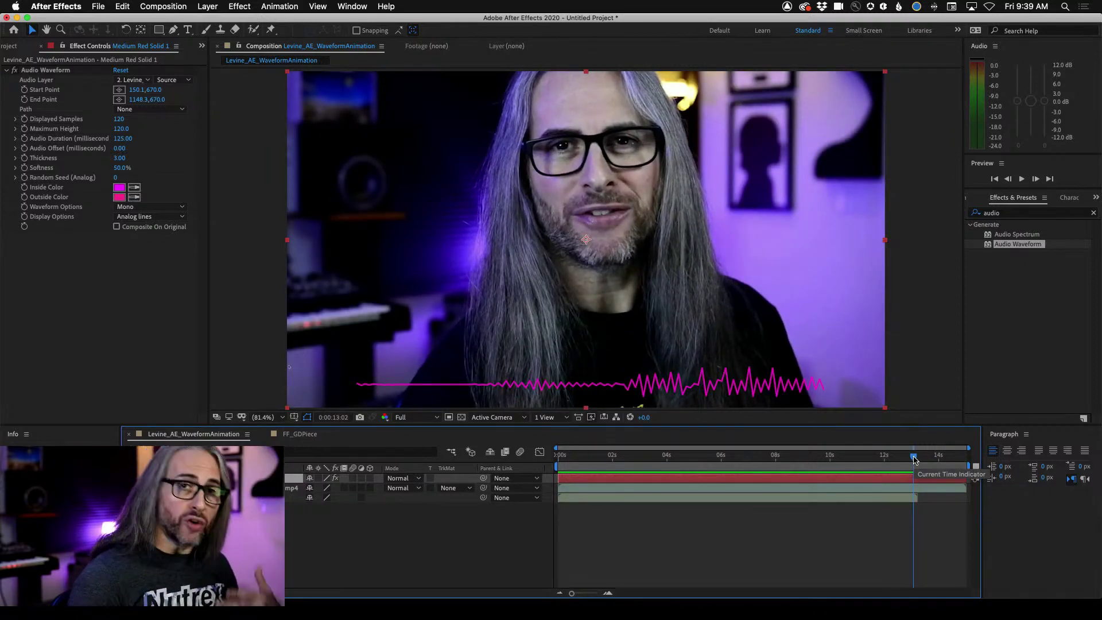
pyautogui.moveTo(915, 459); pyautogui.dragTo(520, 459)
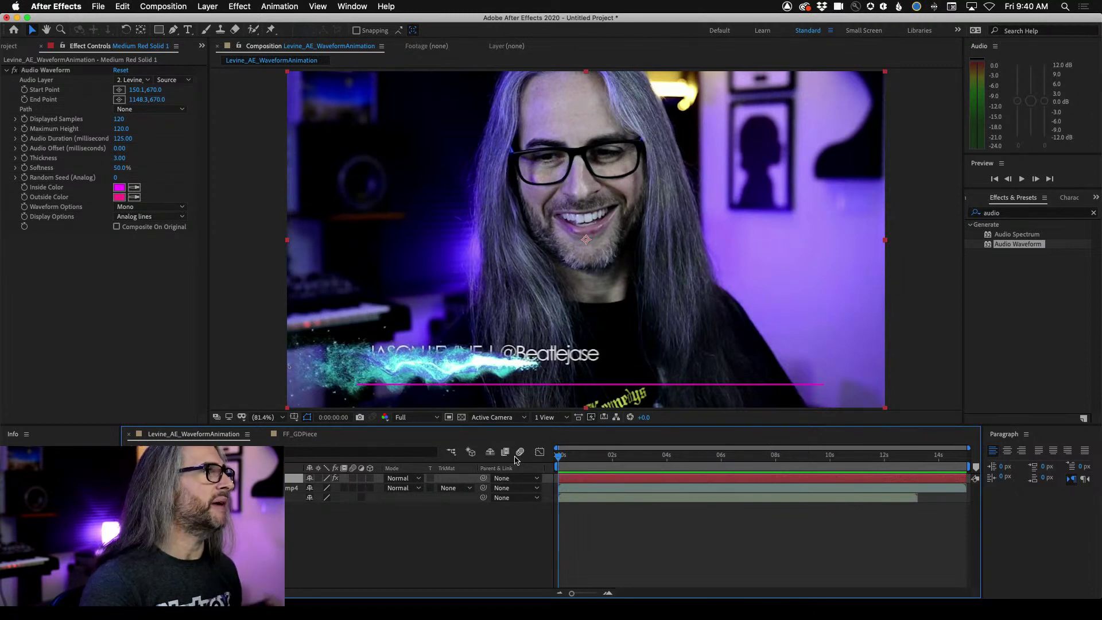
# With the playhead at about 2 seconds, set the Audio Waveform's Displayed Samples to 656 and preview the result.
pyautogui.moveTo(565, 455); pyautogui.dragTo(615, 457)
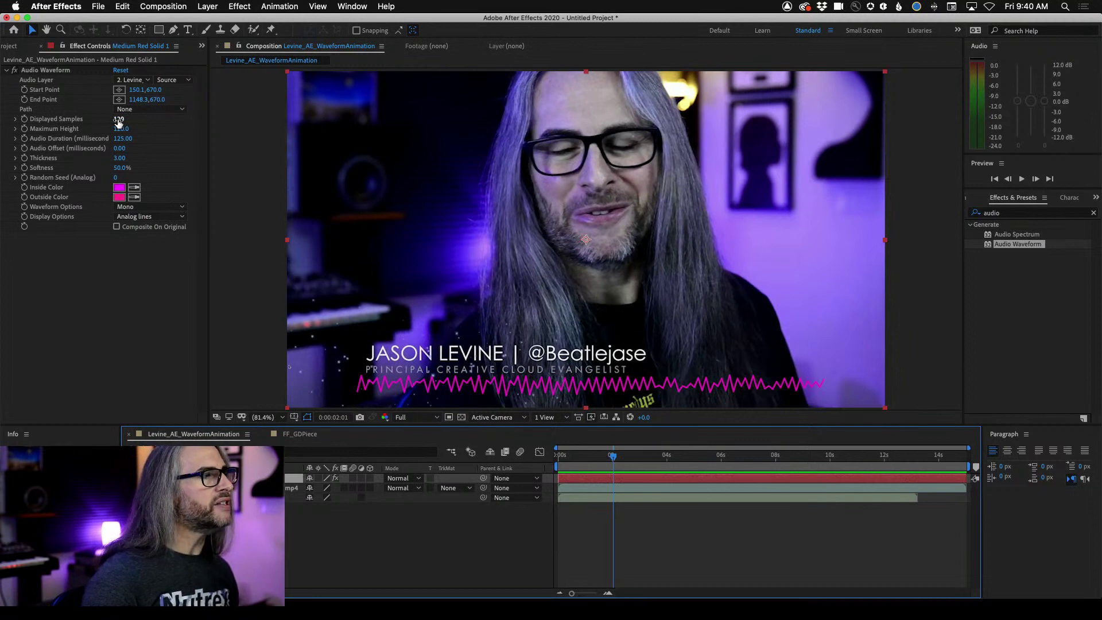
pyautogui.moveTo(118, 121); pyautogui.dragTo(426, 114)
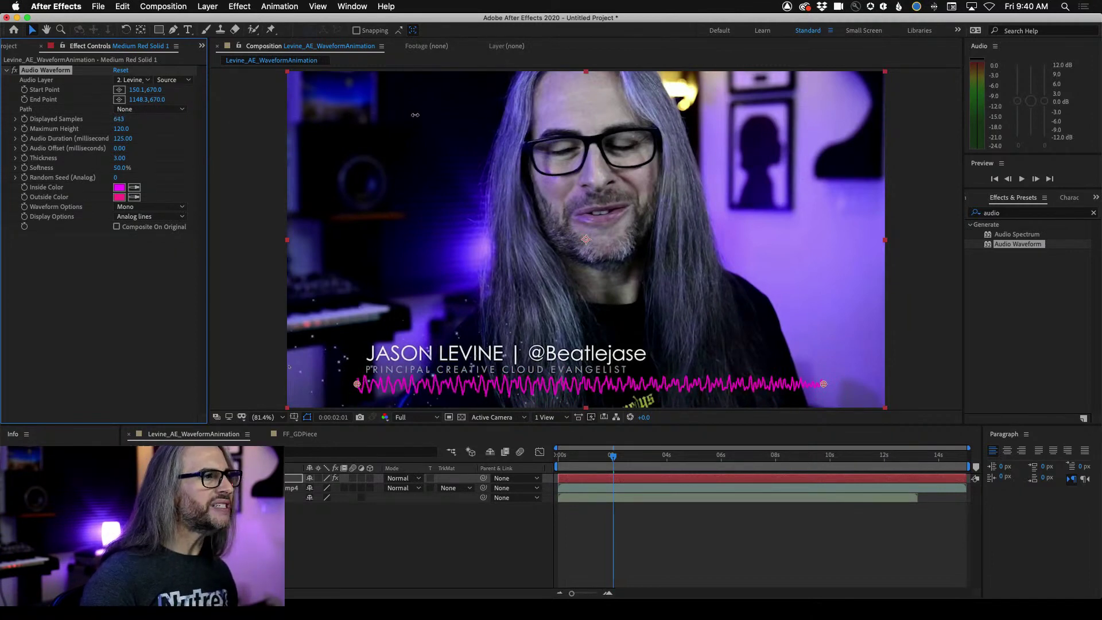
pyautogui.press('space')
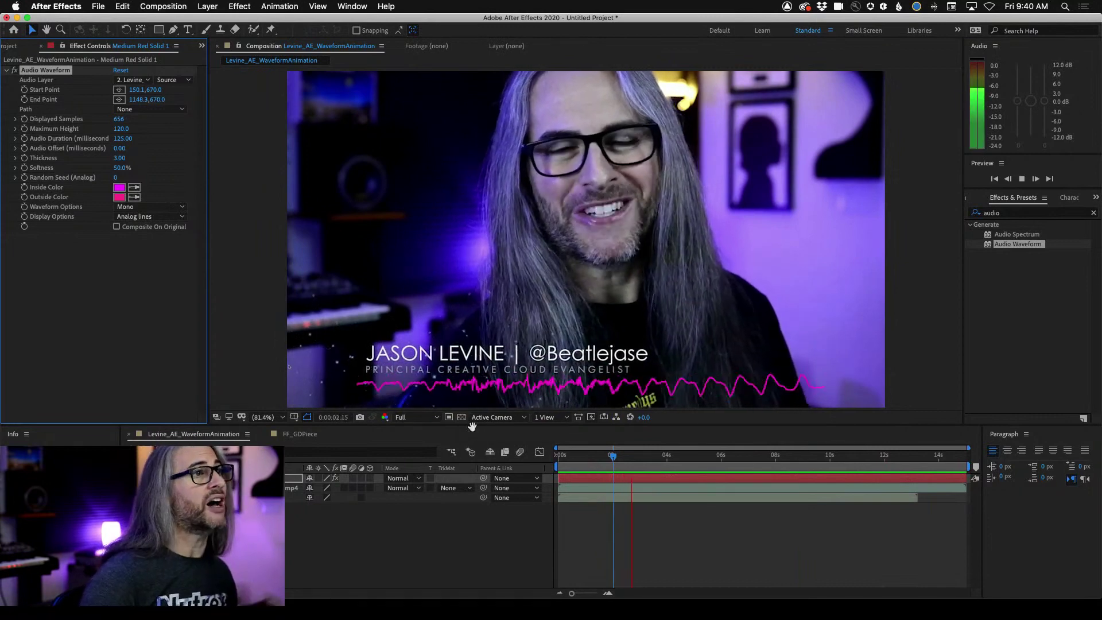
pyautogui.press('space')
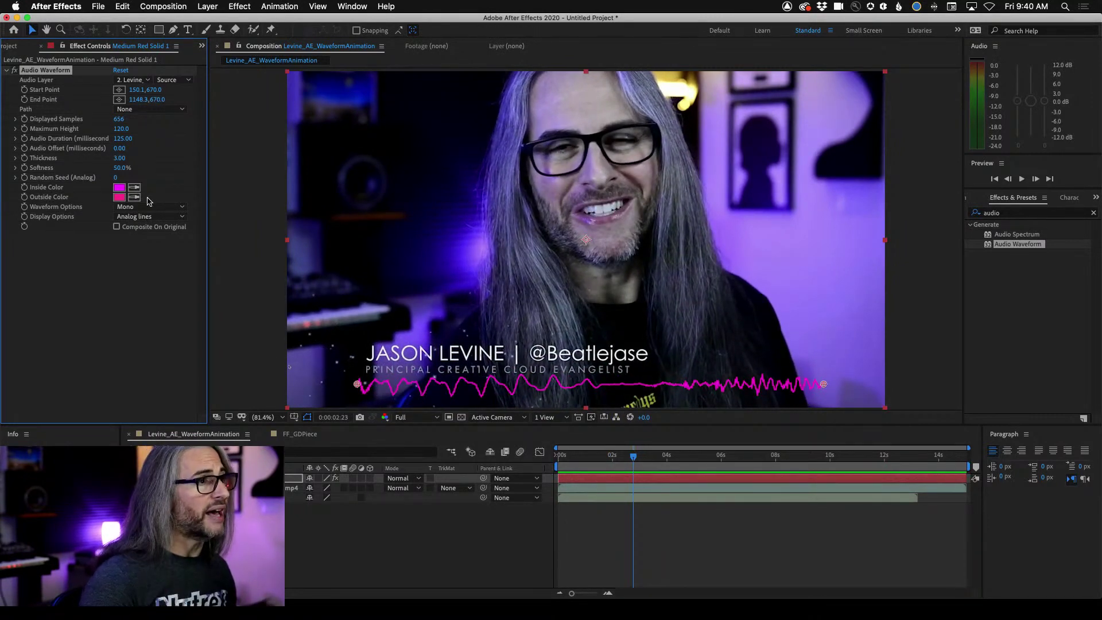
# Set the Audio Waveform's Displayed Samples to 120 and its Maximum Height to 240.
pyautogui.click(119, 120)
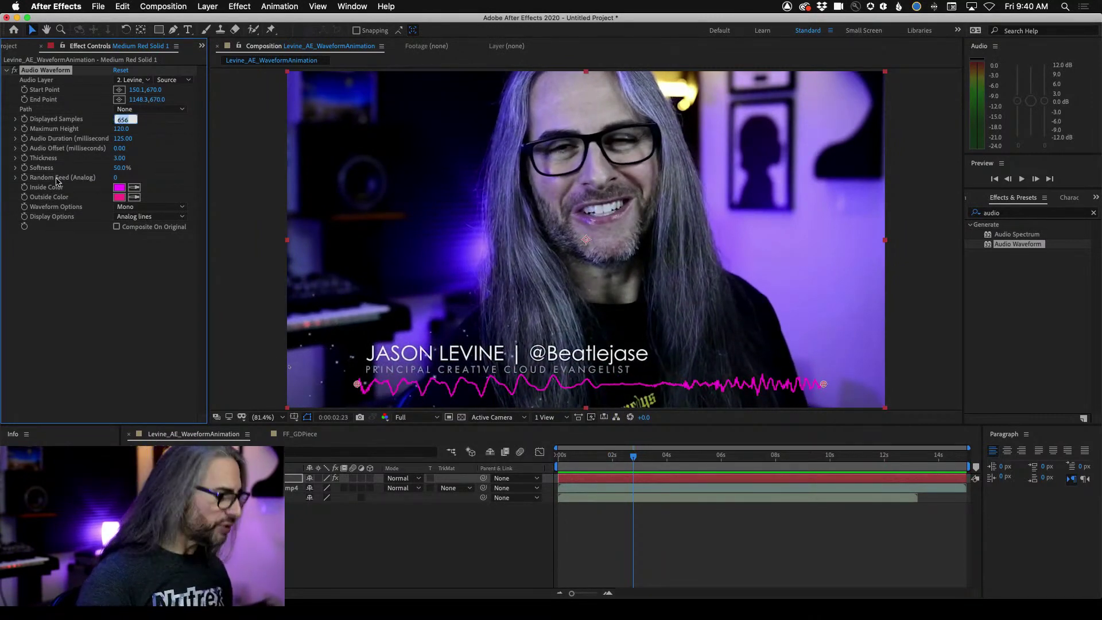
pyautogui.write('120')
pyautogui.press('Tab')
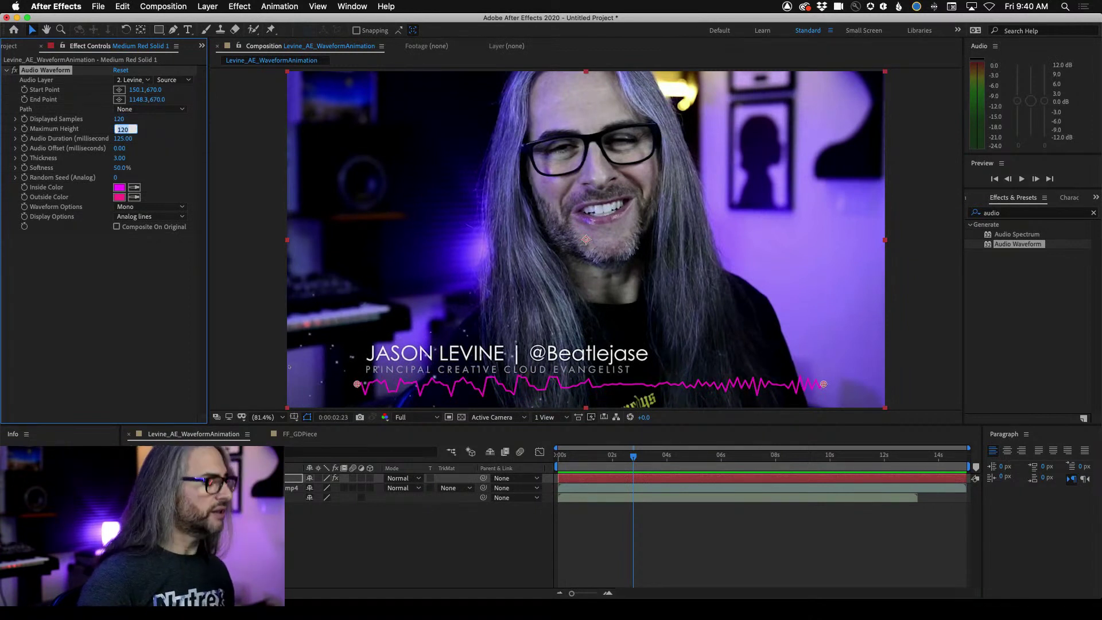
pyautogui.write('240')
pyautogui.press('Tab')
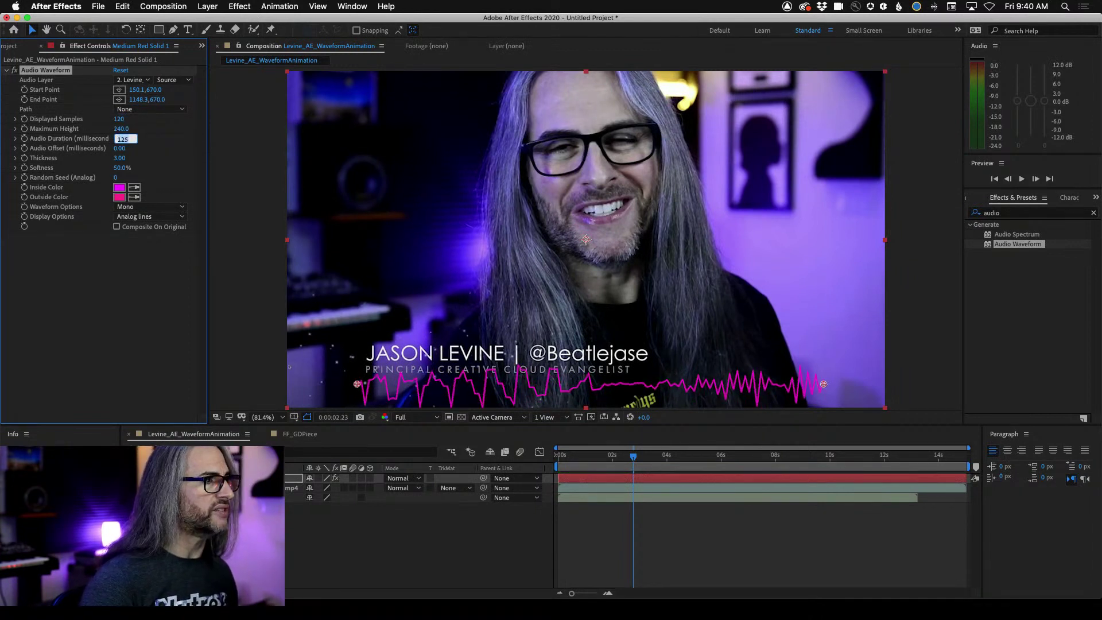
pyautogui.click(153, 150)
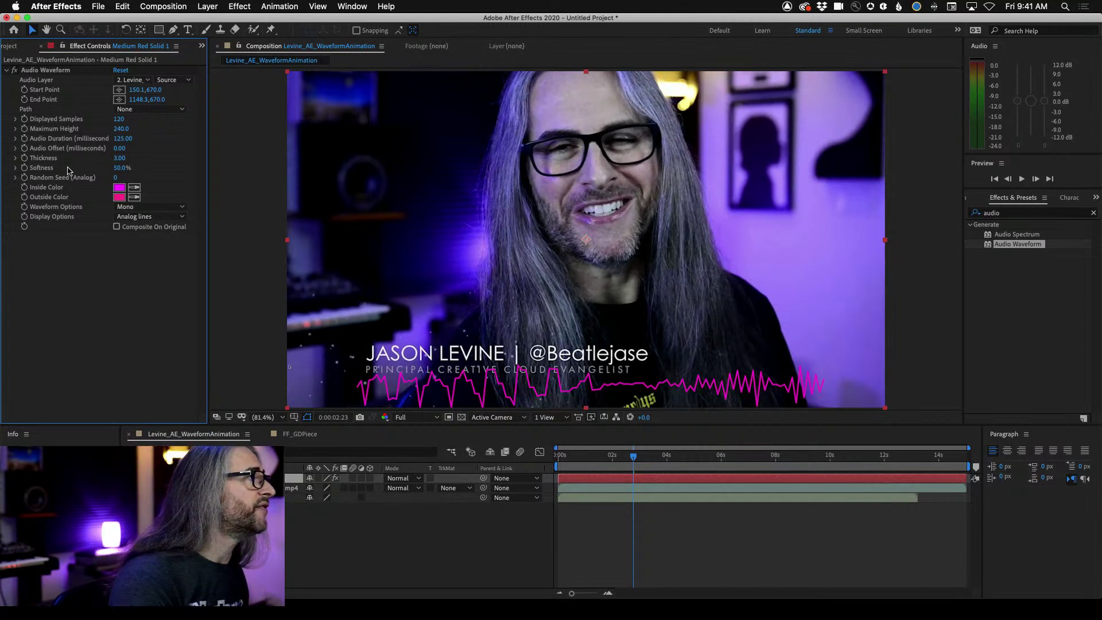
# Set the waveform's Thickness to 5.70 and try a Softness of 0% before returning it to 50%.
pyautogui.moveTo(119, 158); pyautogui.dragTo(84, 160)
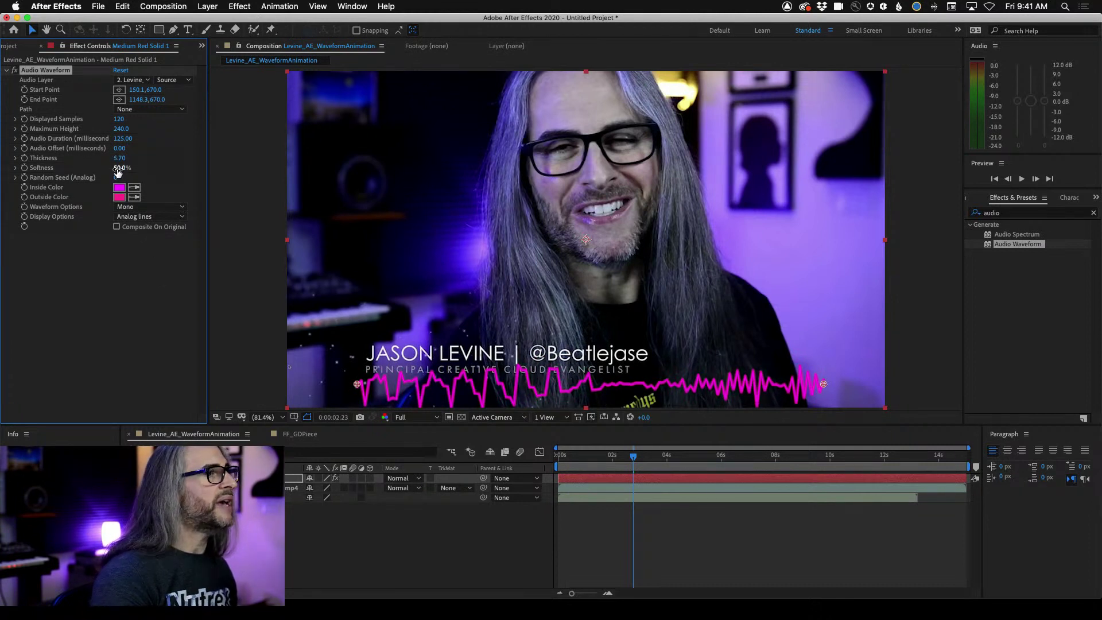
pyautogui.moveTo(122, 168); pyautogui.dragTo(91, 184)
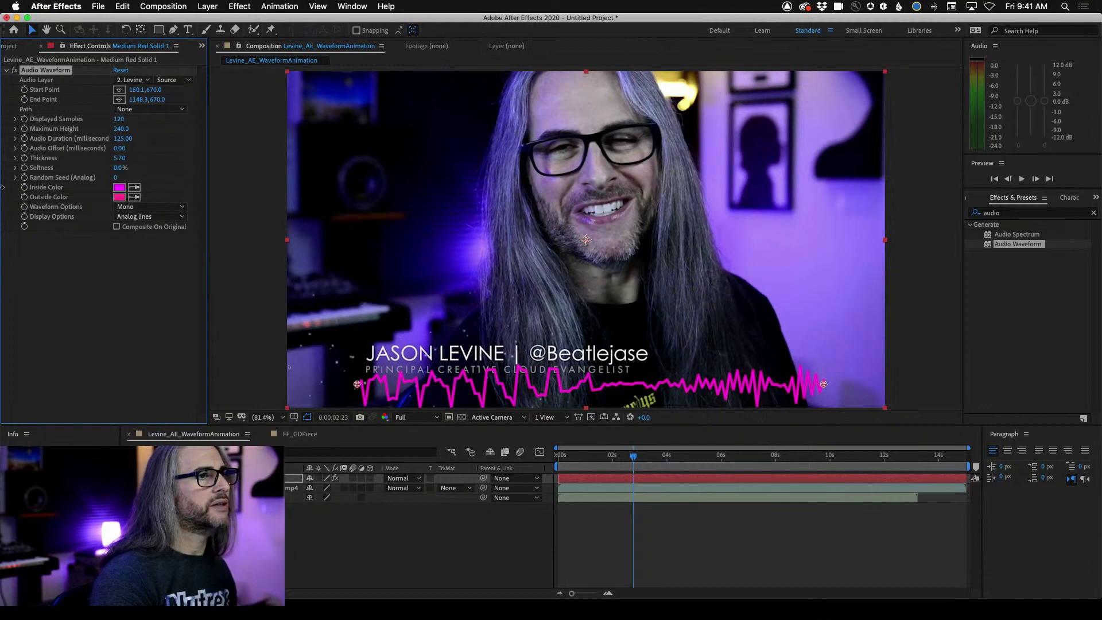
pyautogui.moveTo(3, 187); pyautogui.dragTo(360, 175)
pyautogui.moveTo(427, 173); pyautogui.dragTo(275, 175)
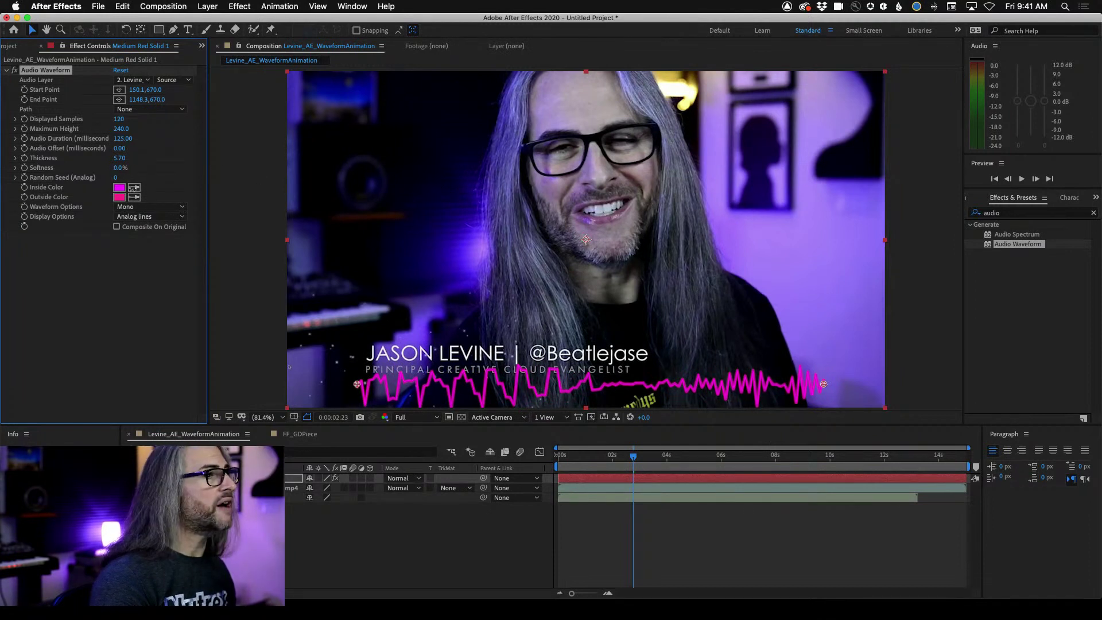
pyautogui.moveTo(3, 201); pyautogui.dragTo(78, 196)
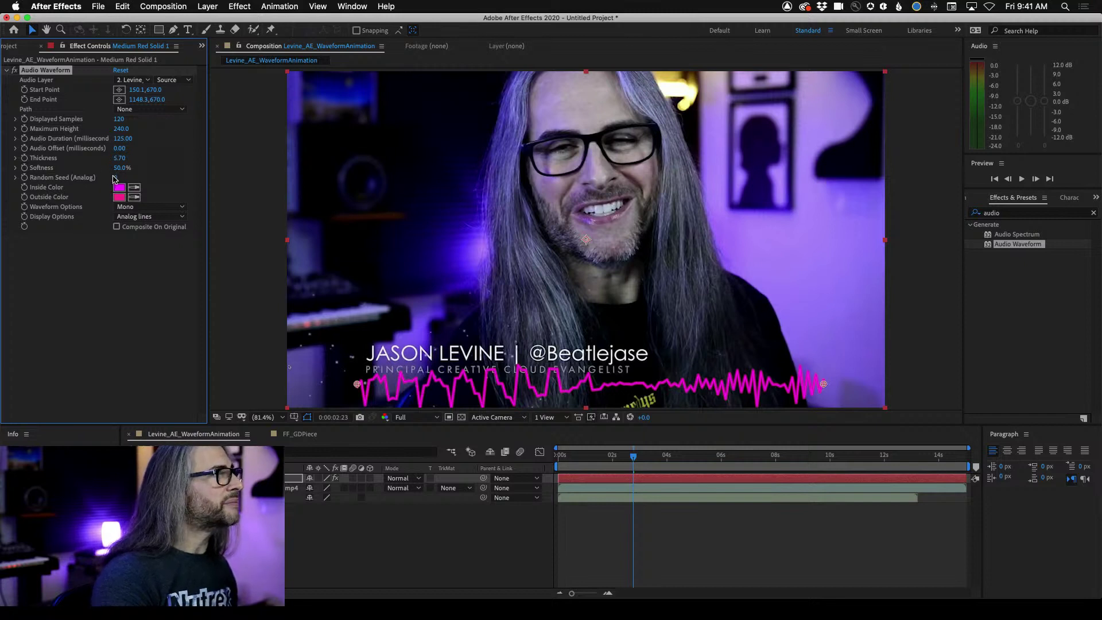
pyautogui.moveTo(115, 180)
pyautogui.mouseDown()
pyautogui.moveTo(127, 177)
pyautogui.moveTo(111, 180)
pyautogui.mouseUp()
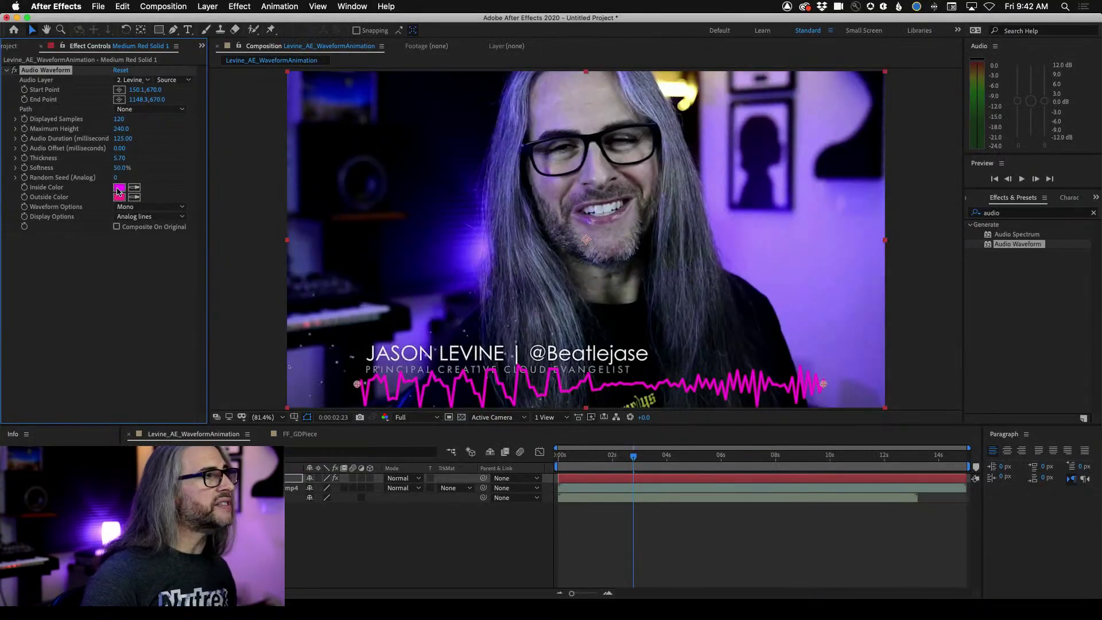
# Change the waveform's Outside Color to yellow FFDD32 and reduce its Thickness to 2.60.
pyautogui.click(120, 202)
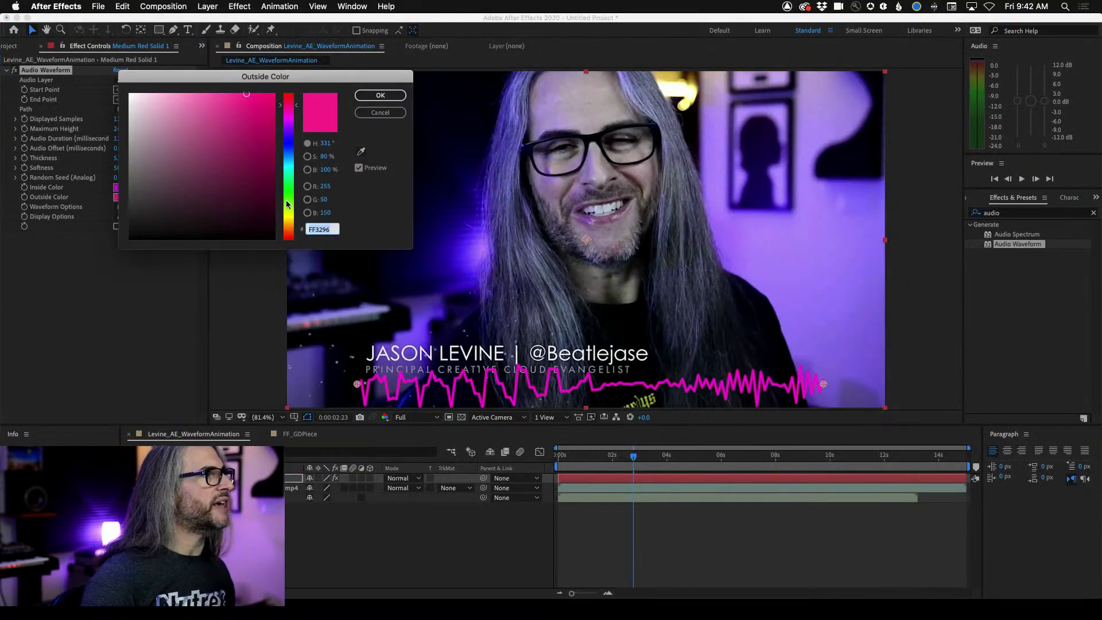
pyautogui.click(289, 220)
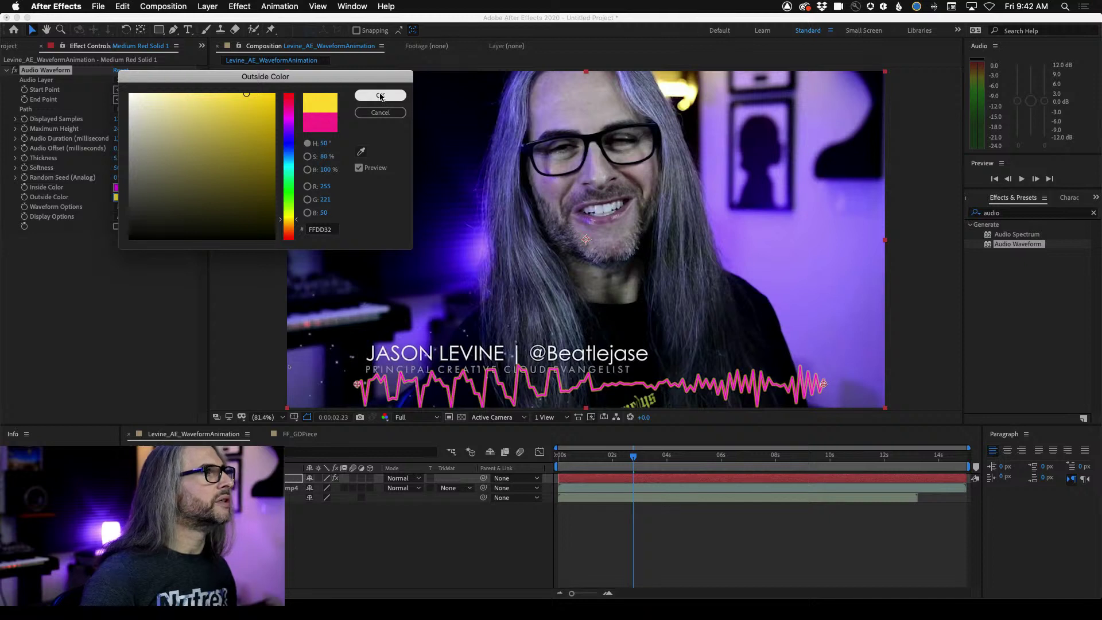
pyautogui.click(381, 96)
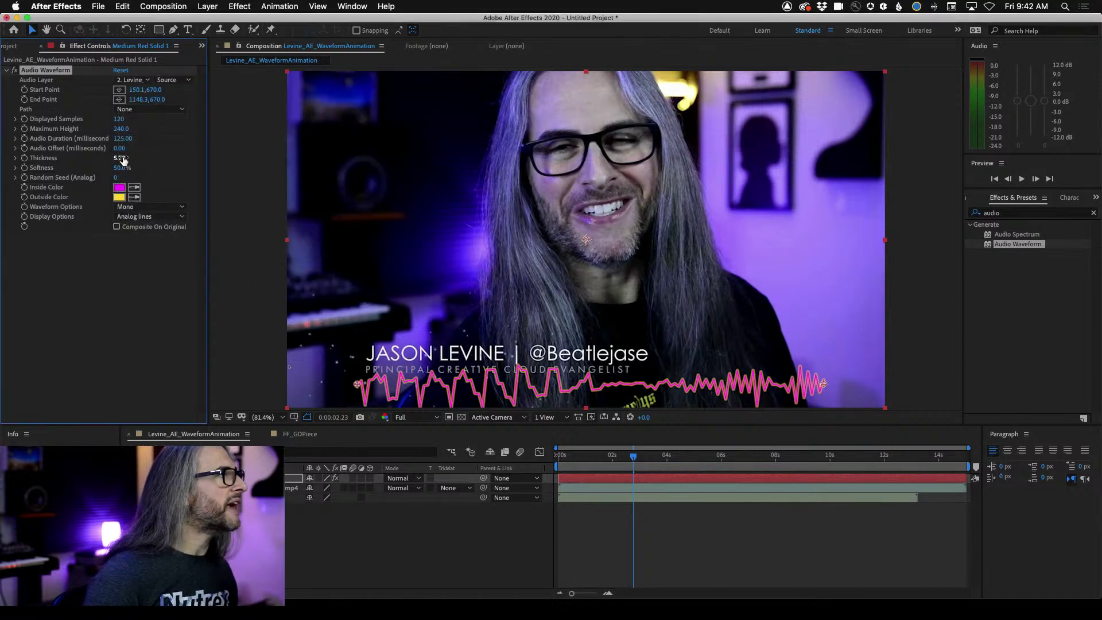
pyautogui.moveTo(118, 159); pyautogui.dragTo(106, 159)
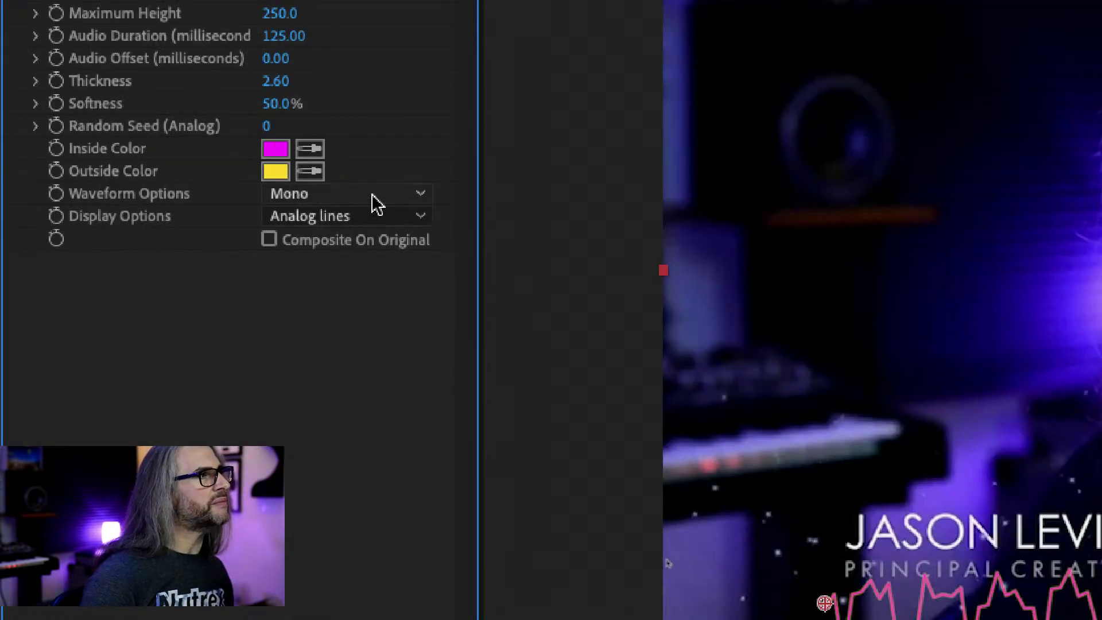
# Try the Digital display option for the waveform and preview it from about 3 seconds.
pyautogui.click(376, 204)
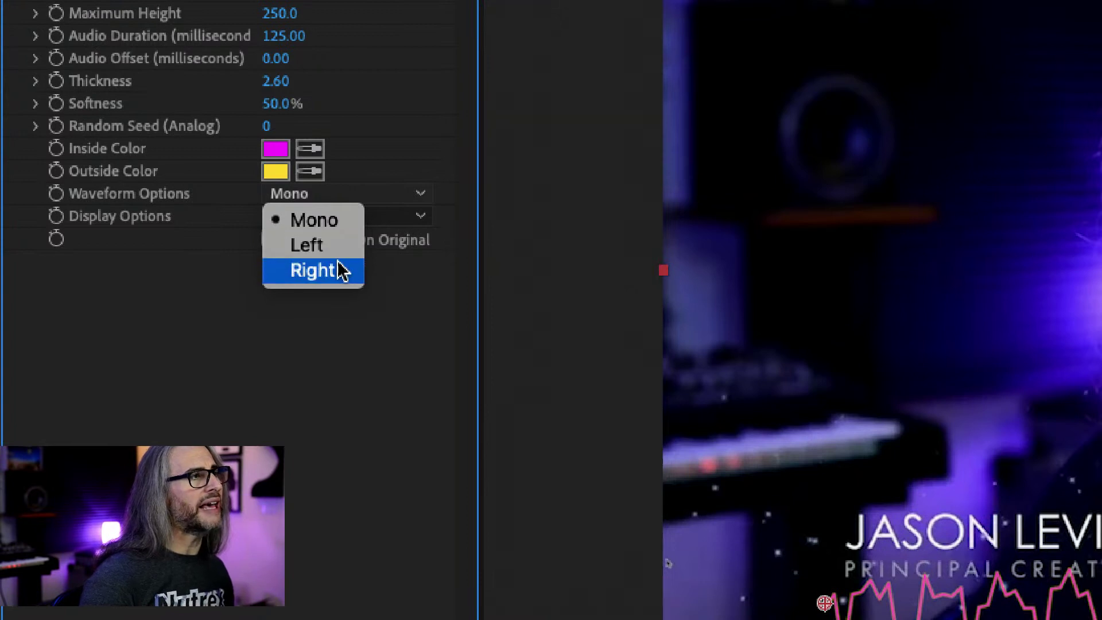
pyautogui.click(339, 350)
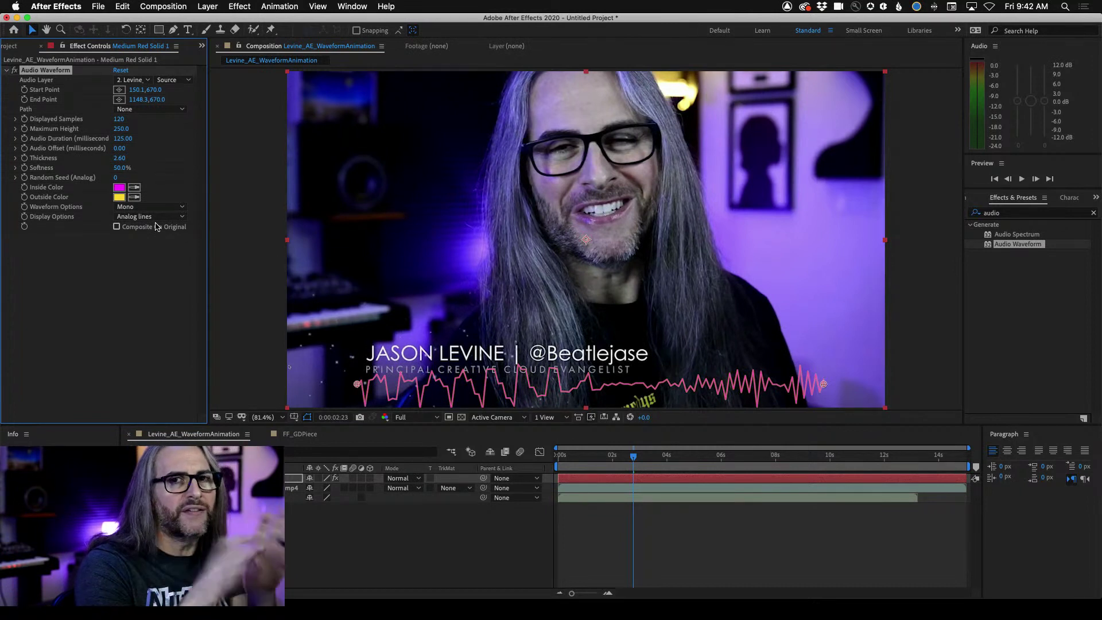
pyautogui.click(150, 218)
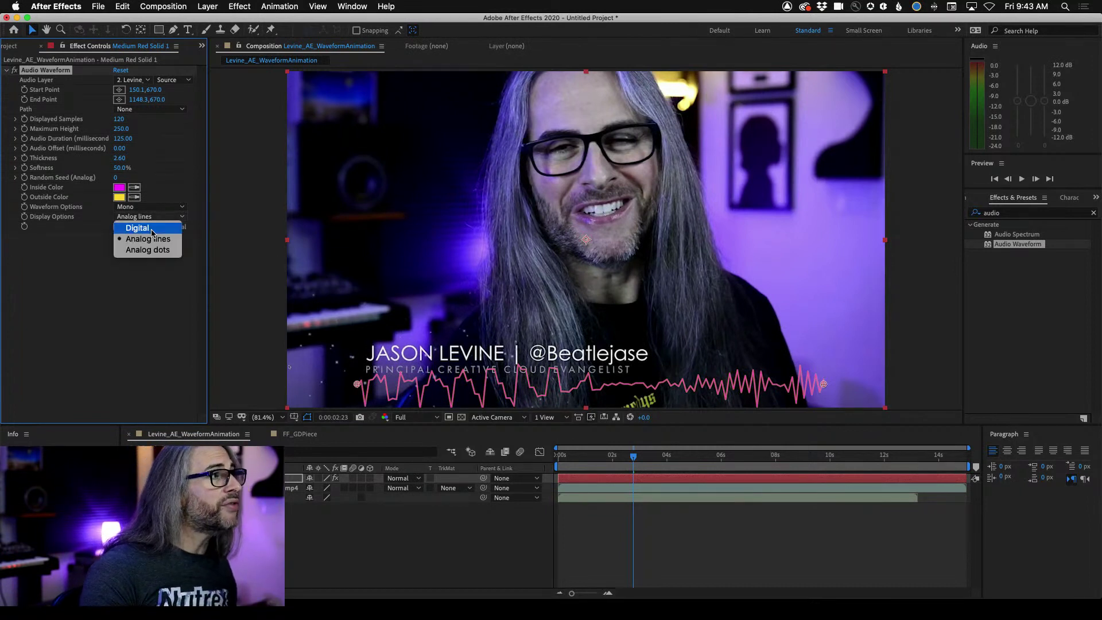
pyautogui.click(150, 229)
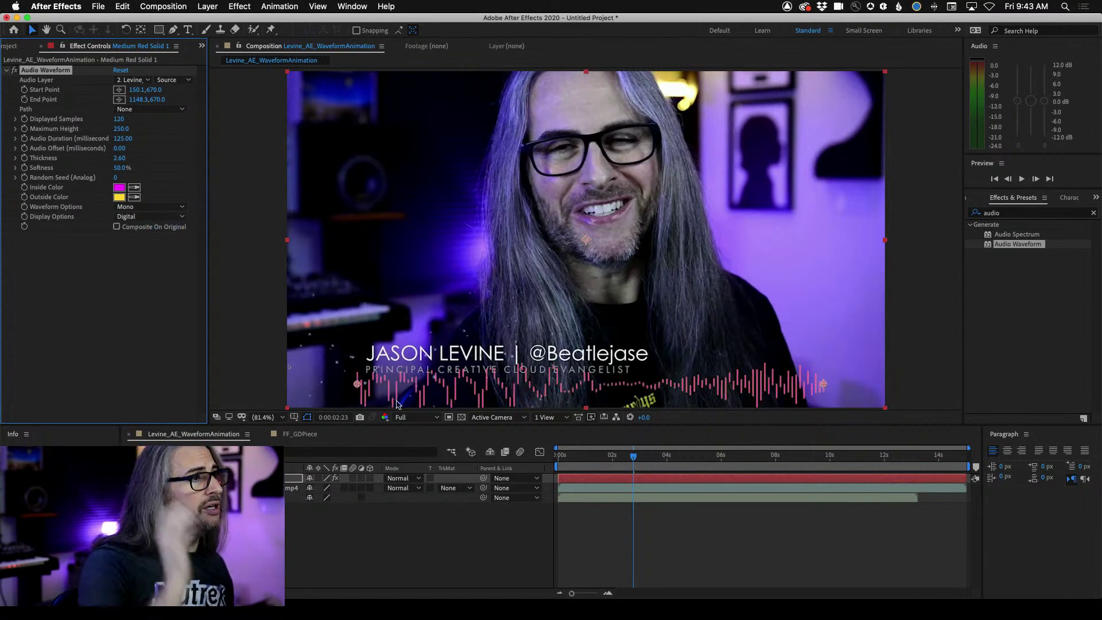
pyautogui.press('space')
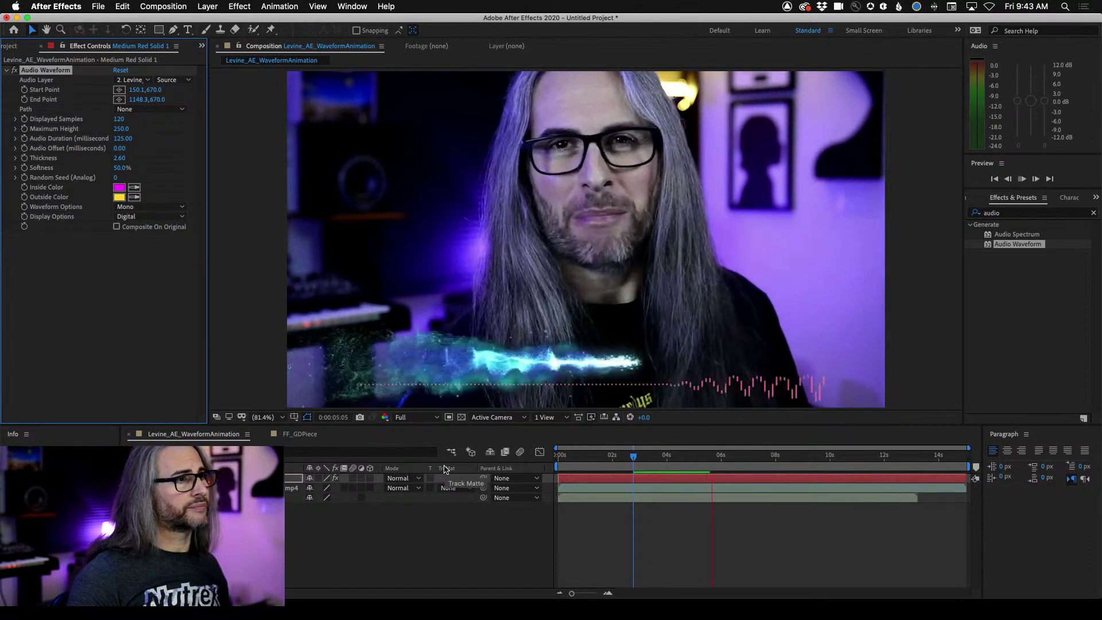
pyautogui.moveTo(775, 457); pyautogui.dragTo(705, 457)
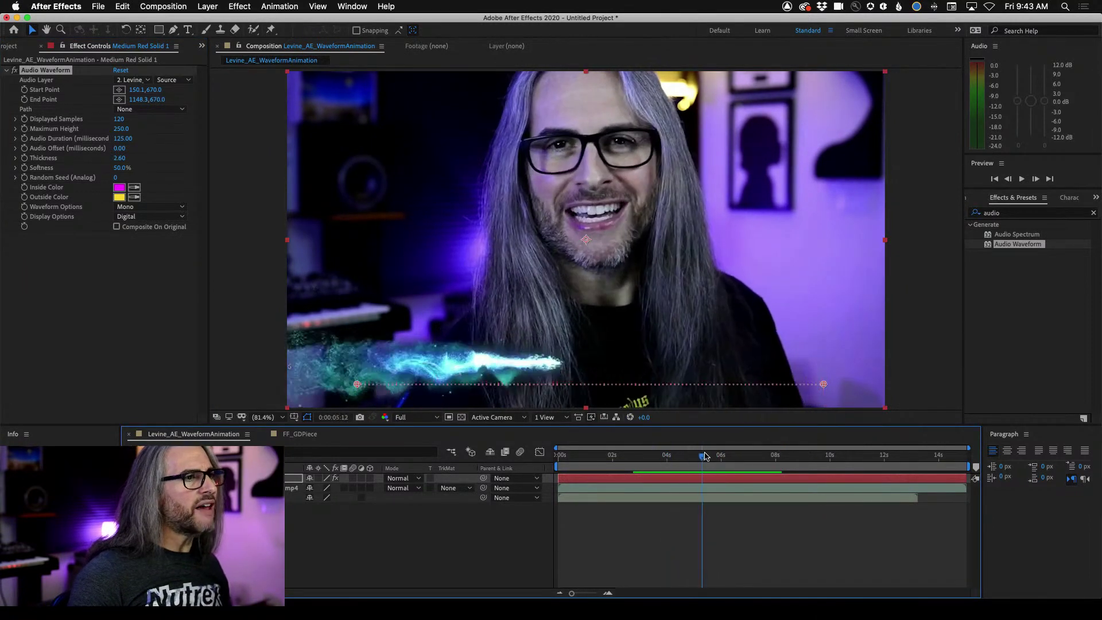
# Switch the waveform's Display Options back to Analog lines and check the result between about 4 and 5 seconds.
pyautogui.click(150, 217)
pyautogui.click(150, 239)
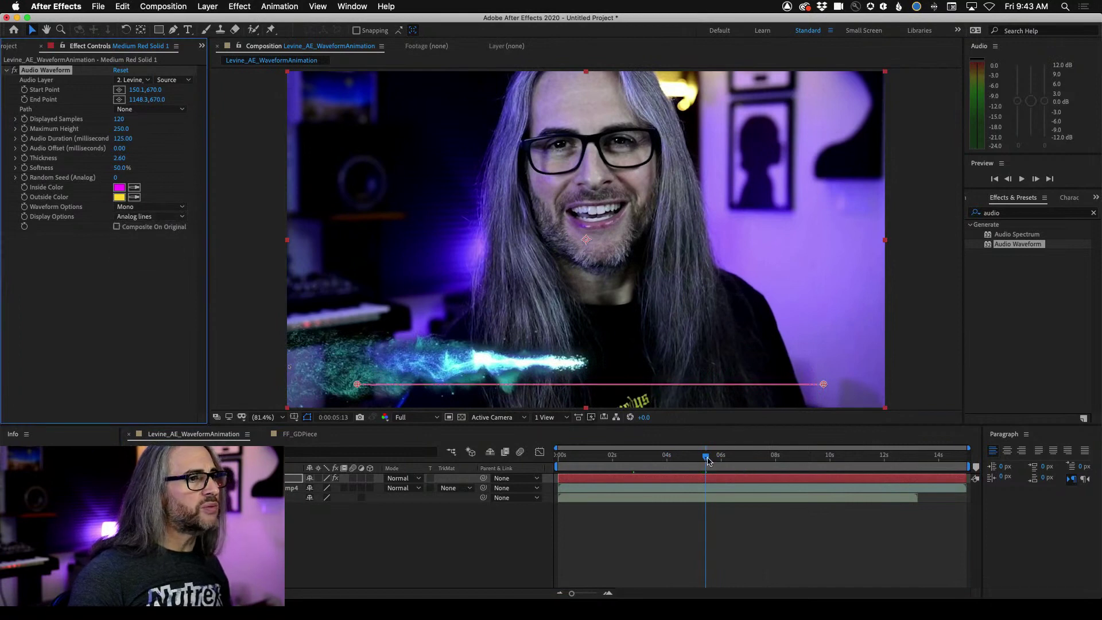
pyautogui.moveTo(708, 462)
pyautogui.mouseDown()
pyautogui.moveTo(609, 458)
pyautogui.moveTo(688, 458)
pyautogui.mouseUp()
# Try the Analog dots display option and preview the waveform from about 1 second.
pyautogui.click(150, 216)
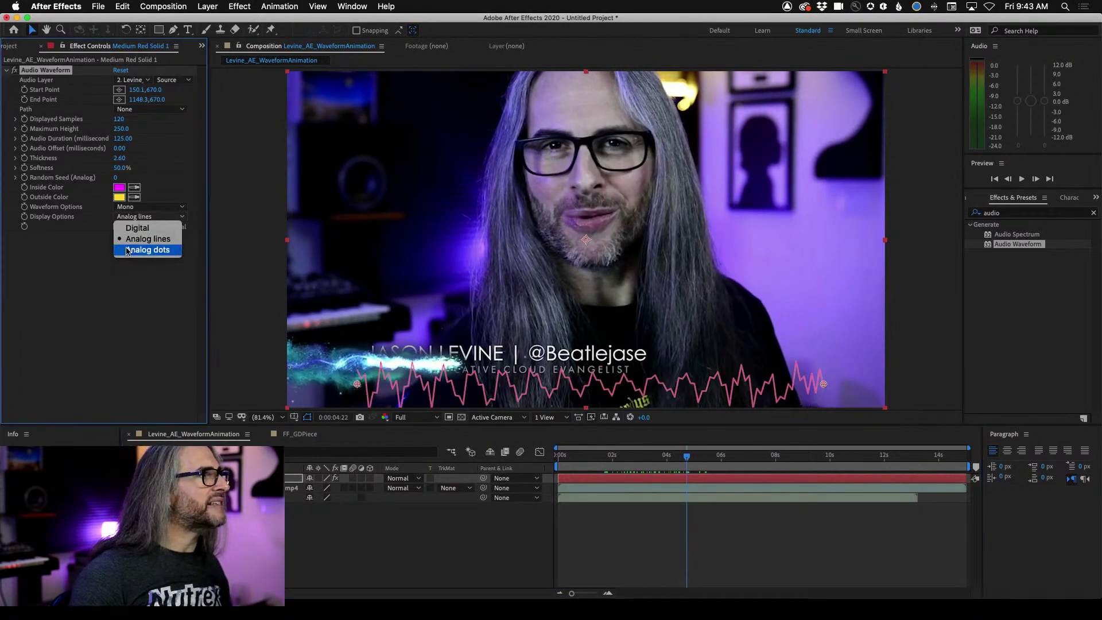
pyautogui.click(127, 251)
pyautogui.moveTo(685, 464); pyautogui.dragTo(585, 458)
pyautogui.press('space')
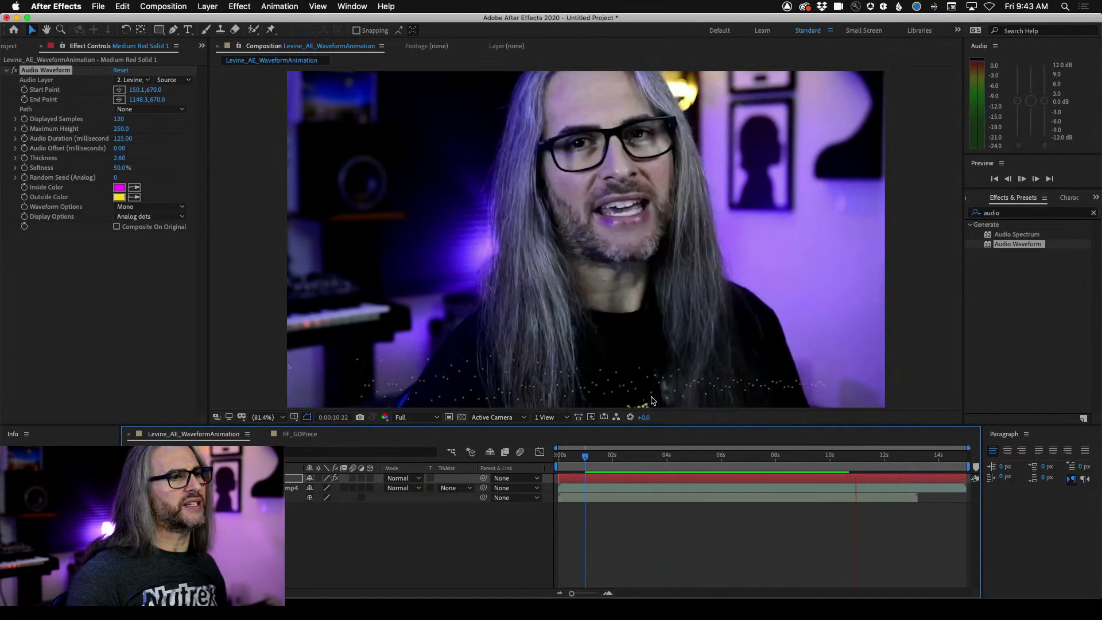
pyautogui.click(861, 479)
# Set the waveform's Thickness to 4.70 and, with the playhead at about 2 seconds, its Display Options to Analog lines.
pyautogui.moveTo(871, 459)
pyautogui.mouseDown()
pyautogui.moveTo(600, 460)
pyautogui.moveTo(861, 468)
pyautogui.mouseUp()
pyautogui.moveTo(119, 158); pyautogui.dragTo(126, 160)
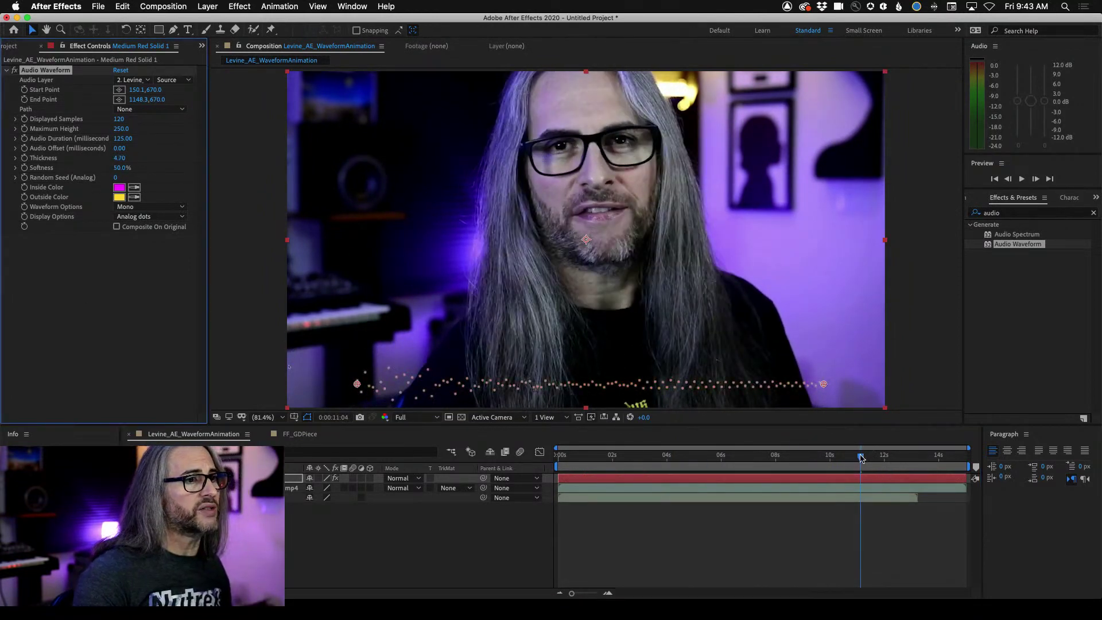
pyautogui.moveTo(861, 457); pyautogui.dragTo(626, 459)
pyautogui.click(137, 217)
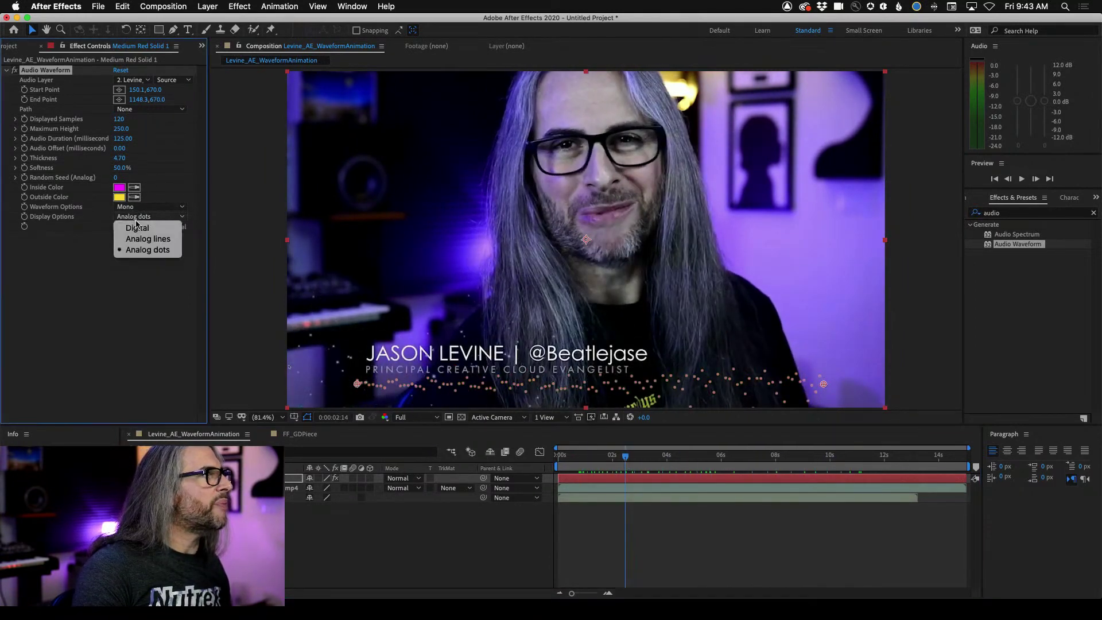
pyautogui.click(148, 239)
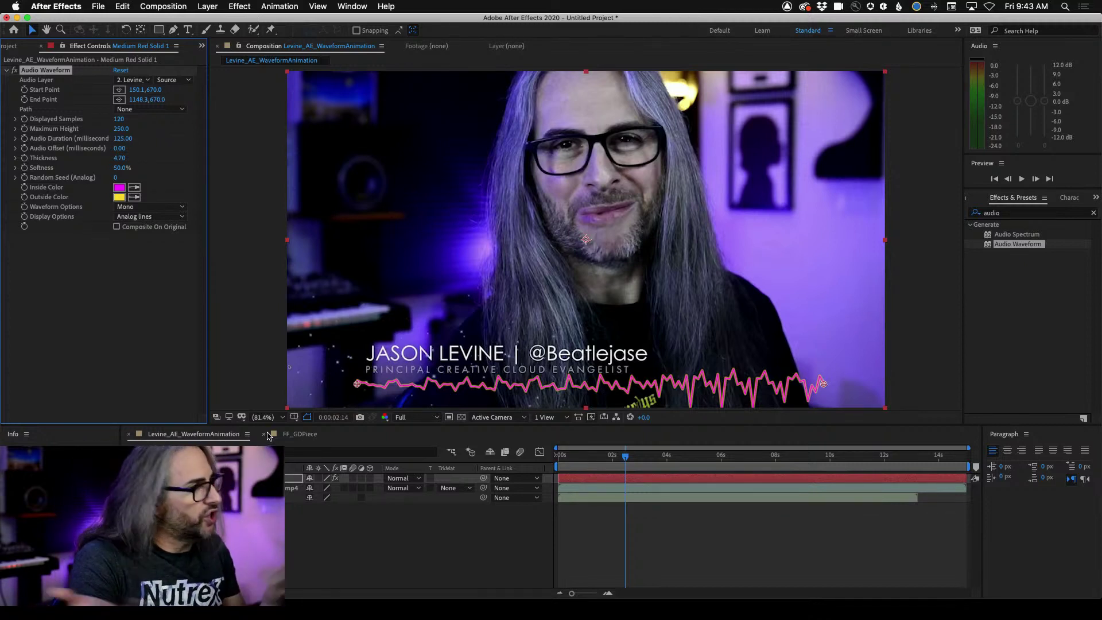
# Draw an open four-point mask path with the Pen tool across the solid at chest height, and curve its two middle points.
pyautogui.click(194, 434)
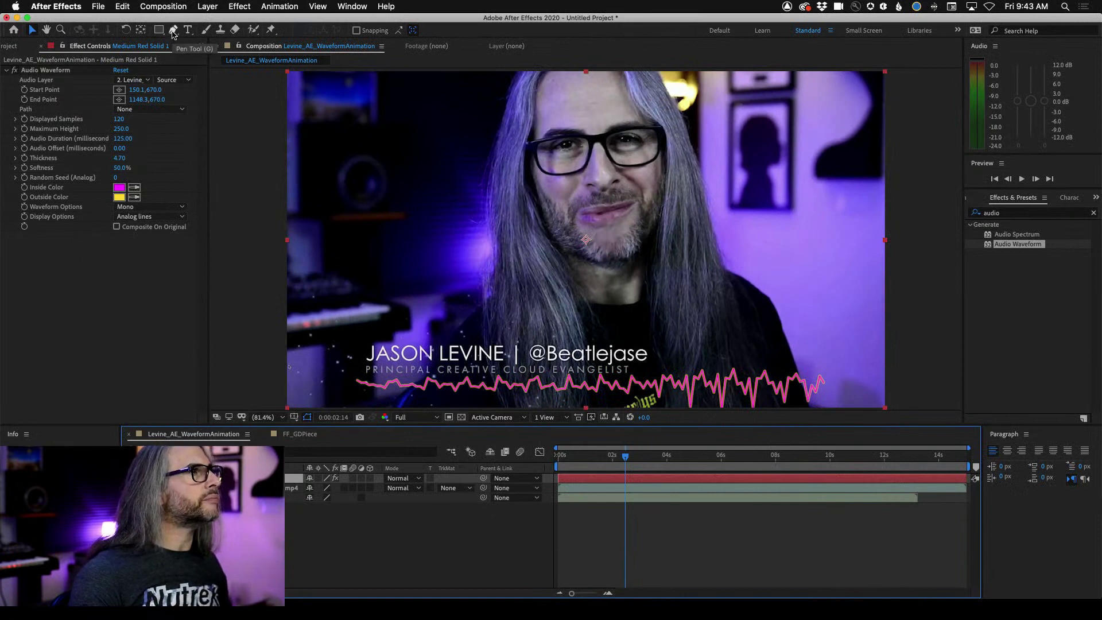
pyautogui.click(173, 32)
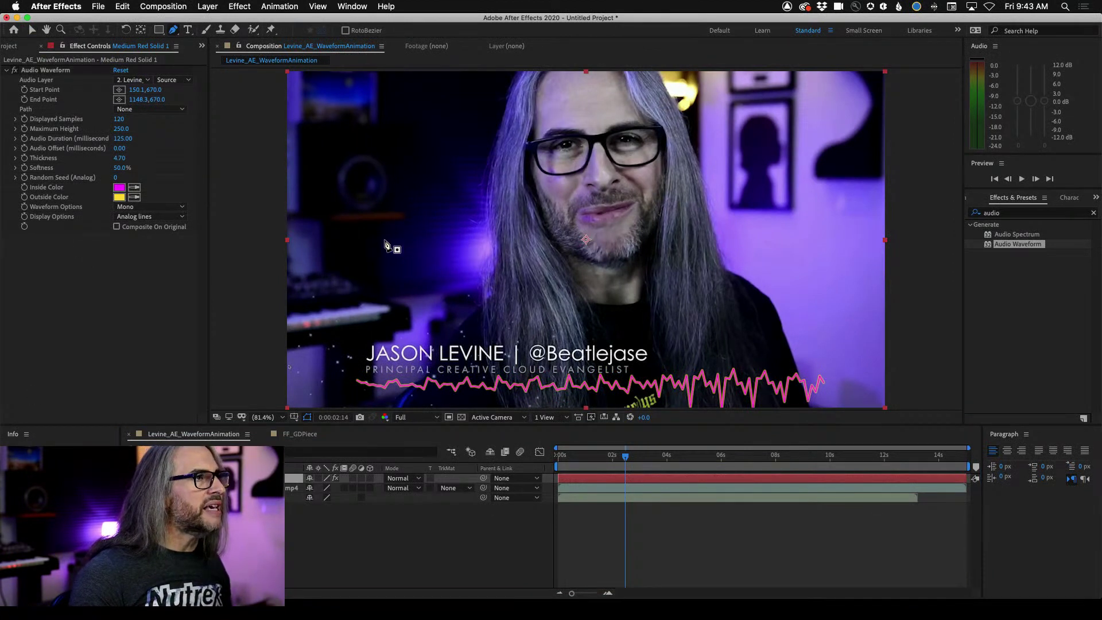
pyautogui.click(407, 234)
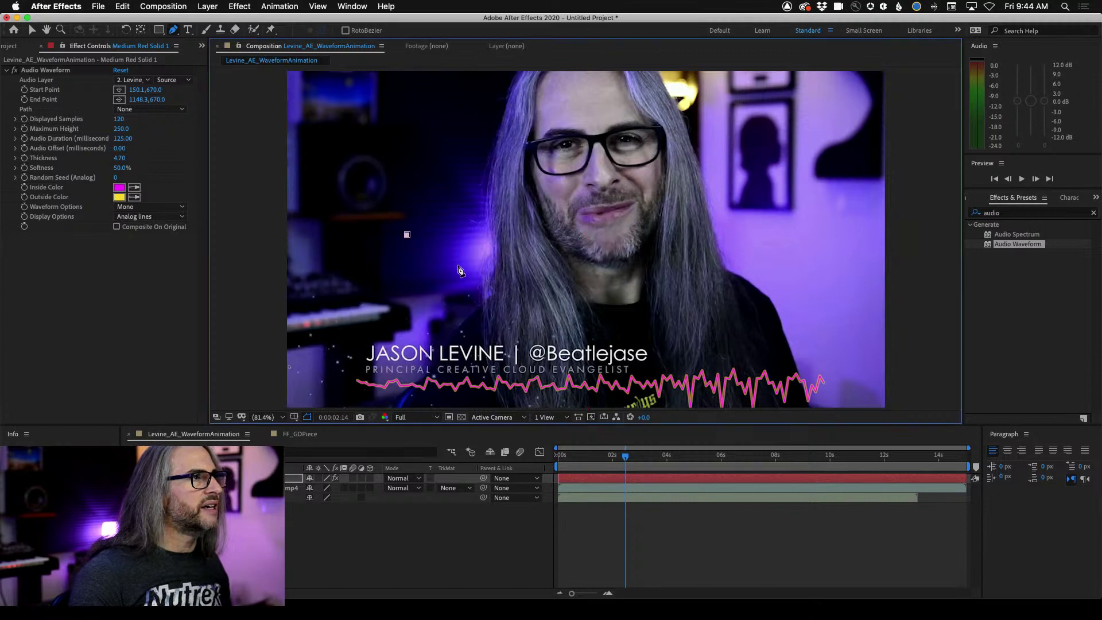
pyautogui.click(495, 278)
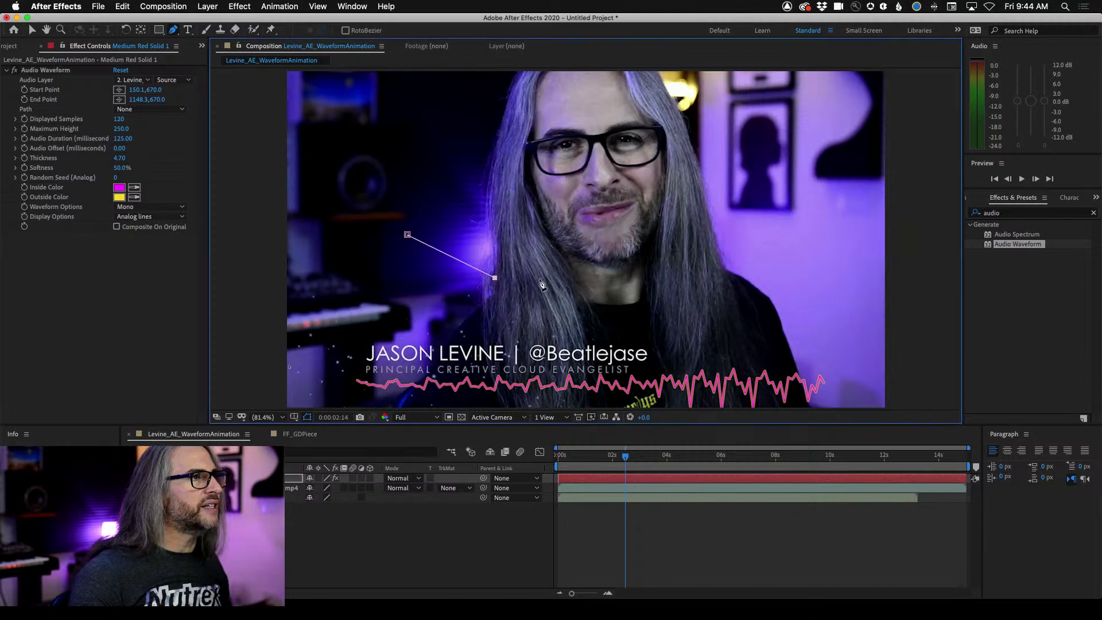
pyautogui.click(691, 276)
pyautogui.click(791, 215)
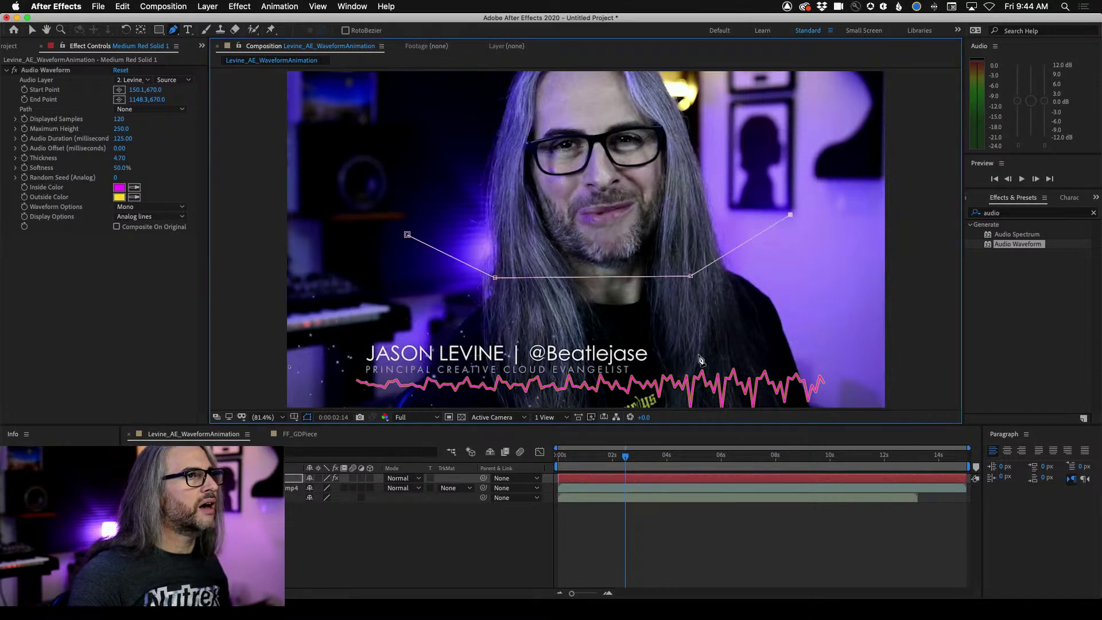
pyautogui.click(495, 278)
pyautogui.click(690, 278)
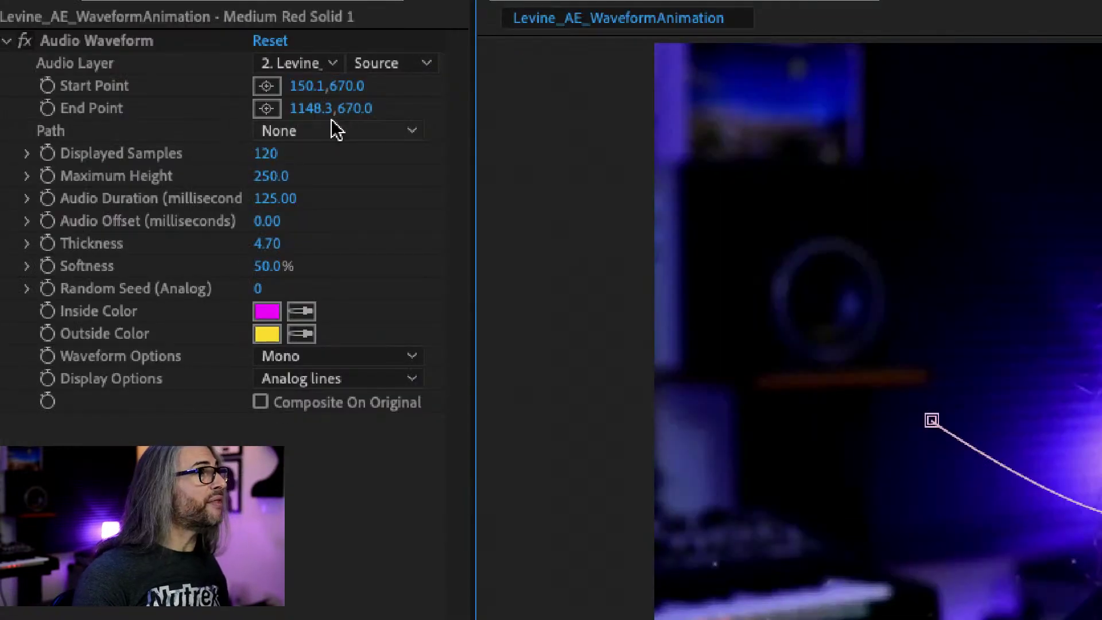
# Set the Audio Waveform's Path to Mask 1, scrub to about 9 seconds to check it, and return to the first frame.
pyautogui.click(160, 108)
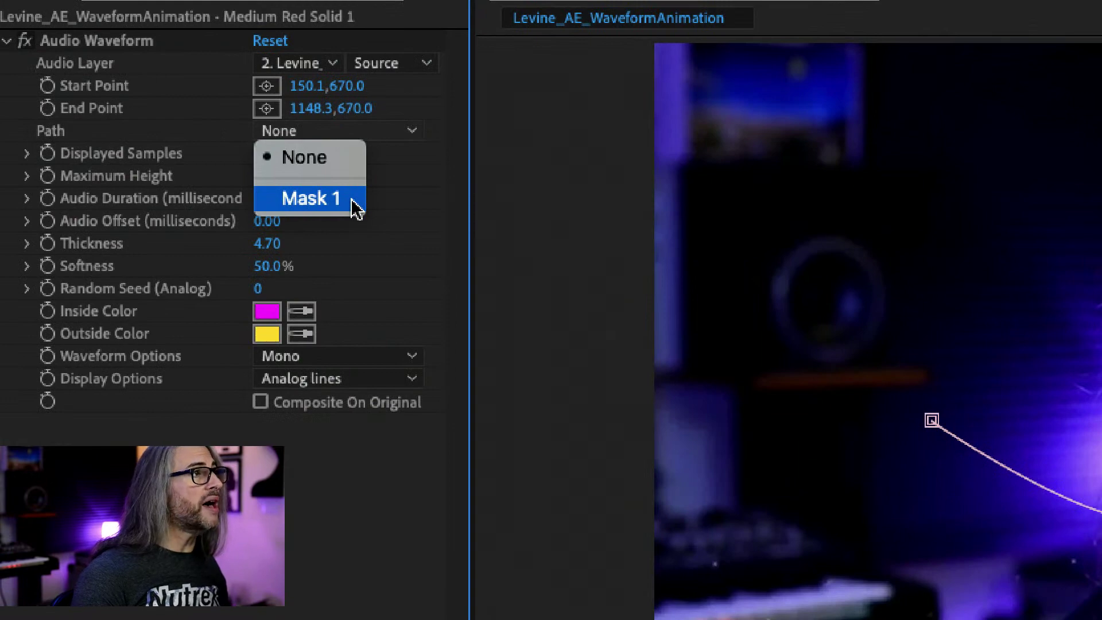
pyautogui.click(310, 198)
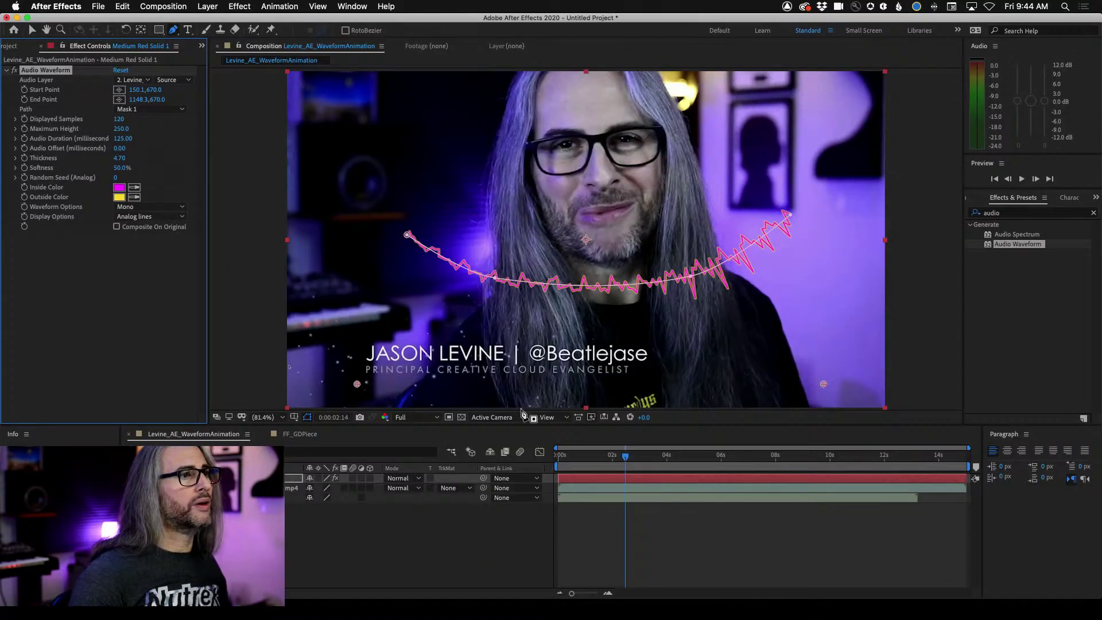
pyautogui.moveTo(628, 462); pyautogui.dragTo(820, 455)
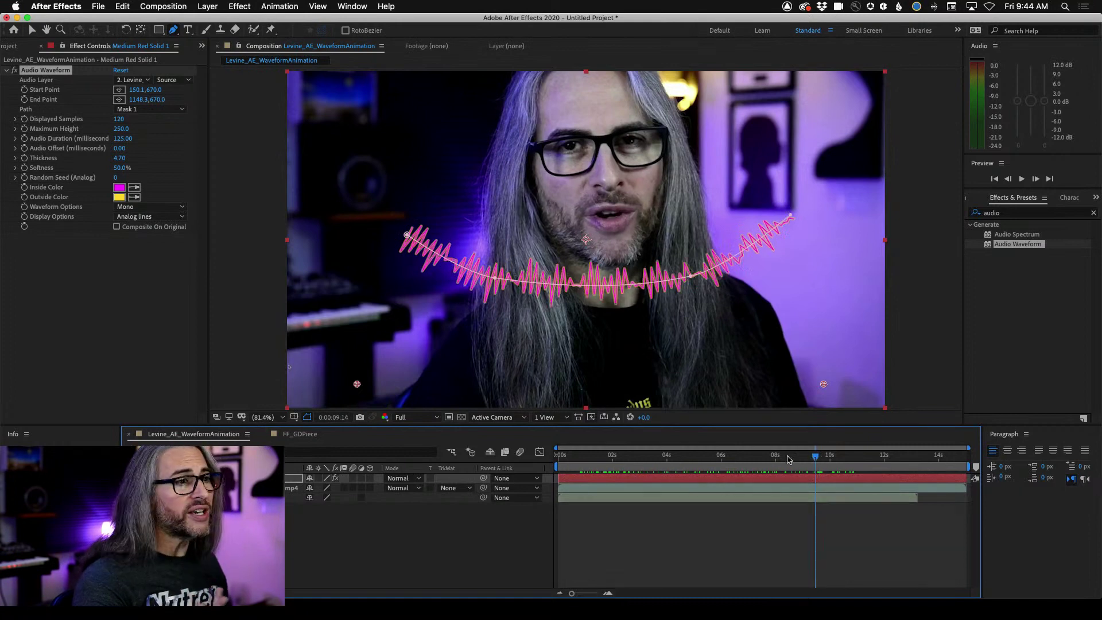
pyautogui.moveTo(814, 461); pyautogui.dragTo(523, 461)
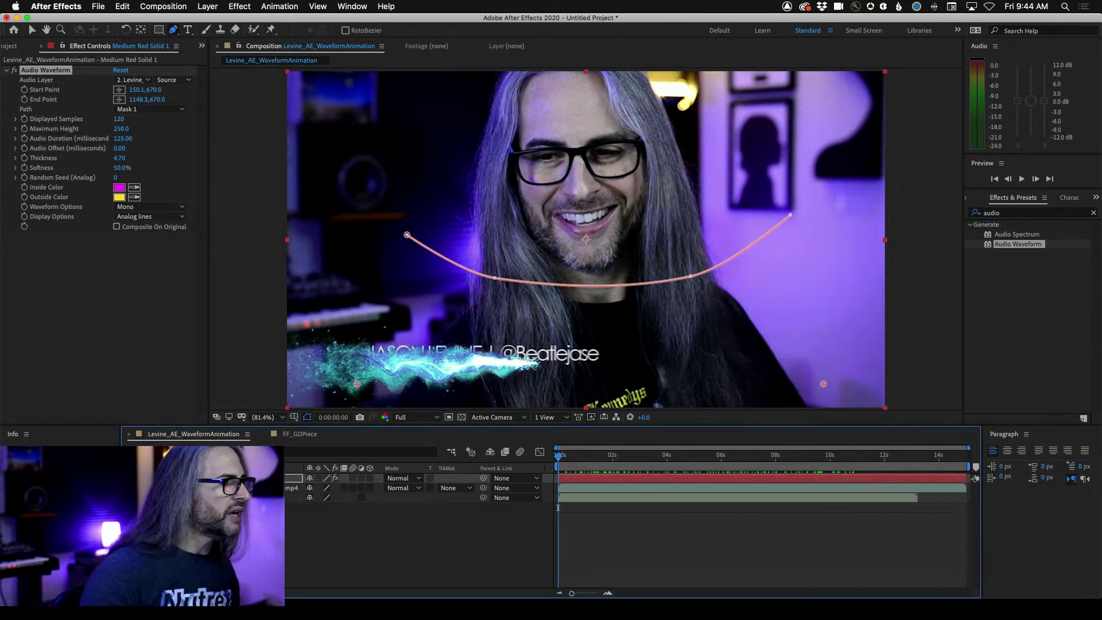
# Lower the Audio Levels of the FF_GDPiece.wav layer to -16 dB and deselect it.
pyautogui.press('l')
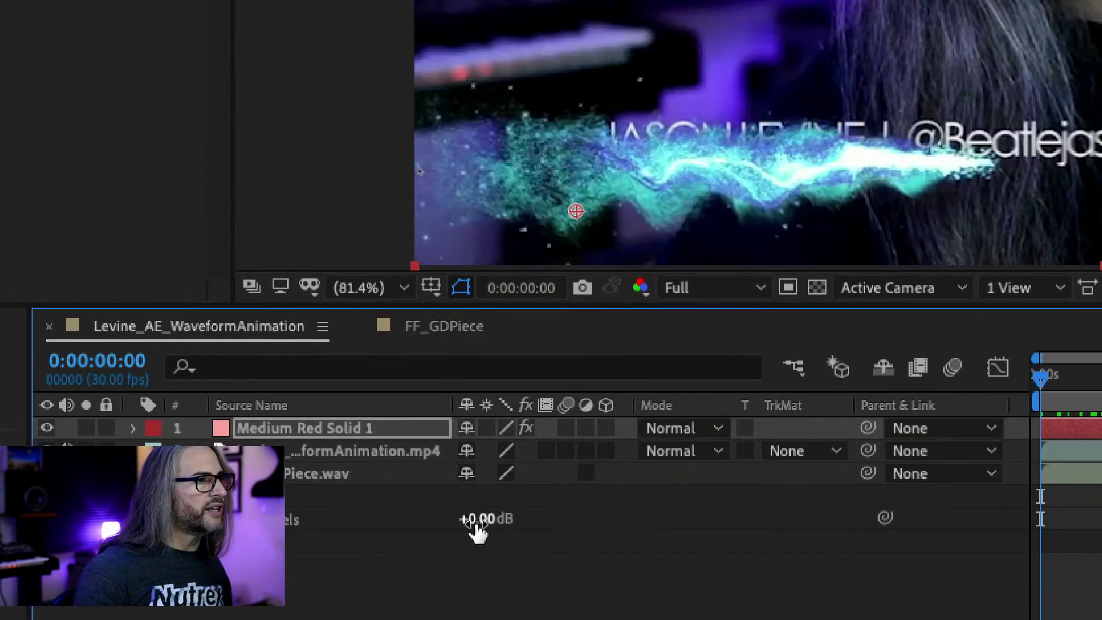
pyautogui.moveTo(313, 521); pyautogui.dragTo(306, 520)
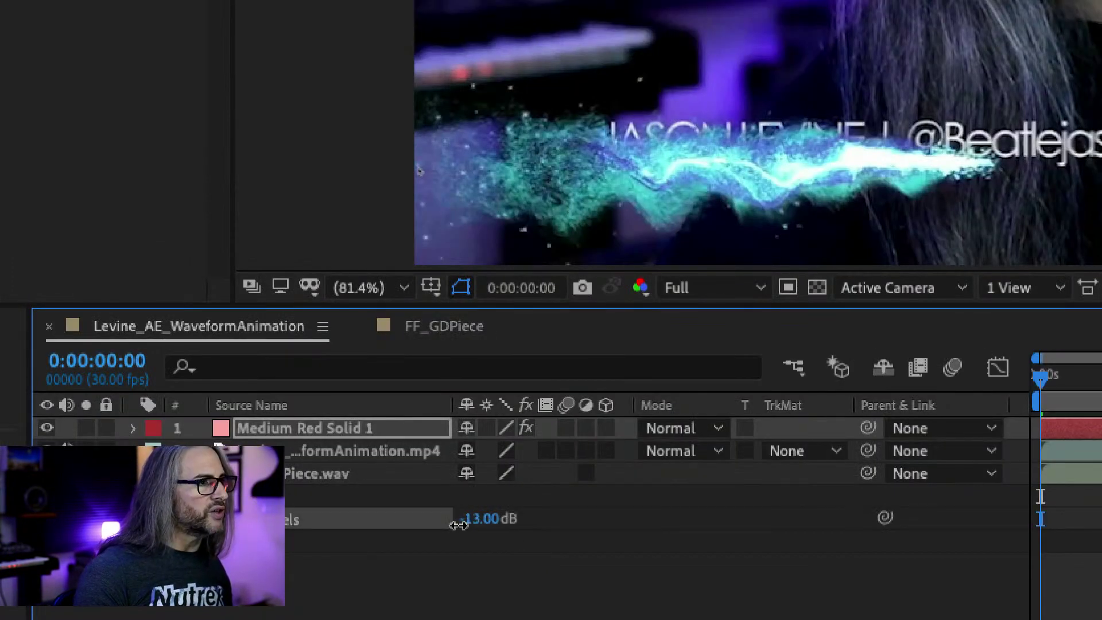
pyautogui.moveTo(459, 526); pyautogui.dragTo(455, 529)
pyautogui.click(458, 569)
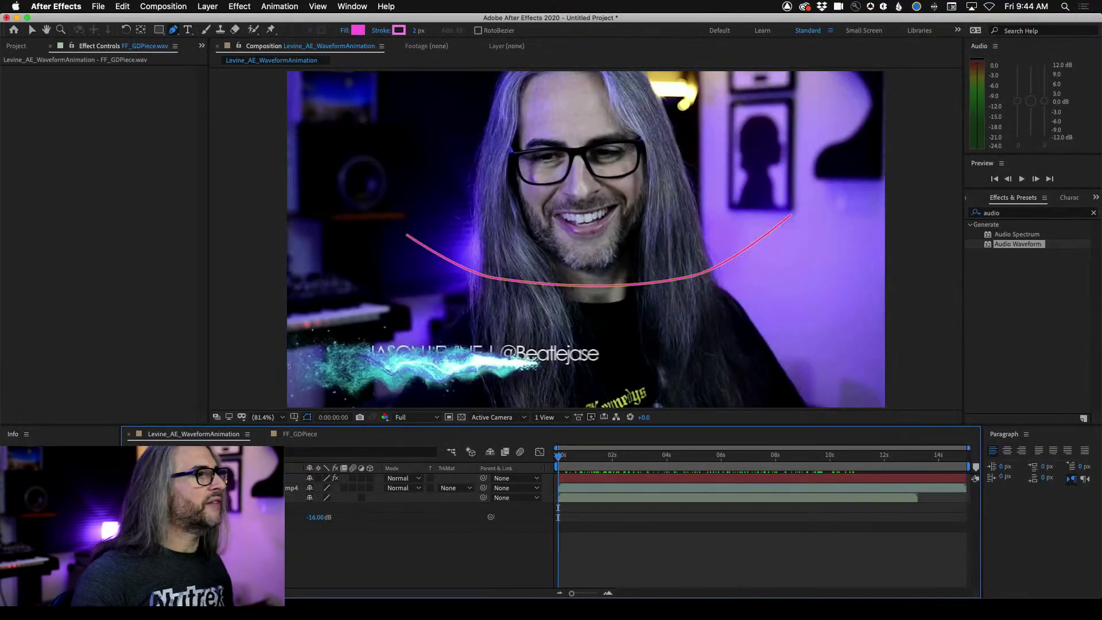
# Create a 1280 x 720 px solid in a dark red colour and move it directly below the waveform's solid.
pyautogui.click(207, 6)
pyautogui.moveTo(220, 23)
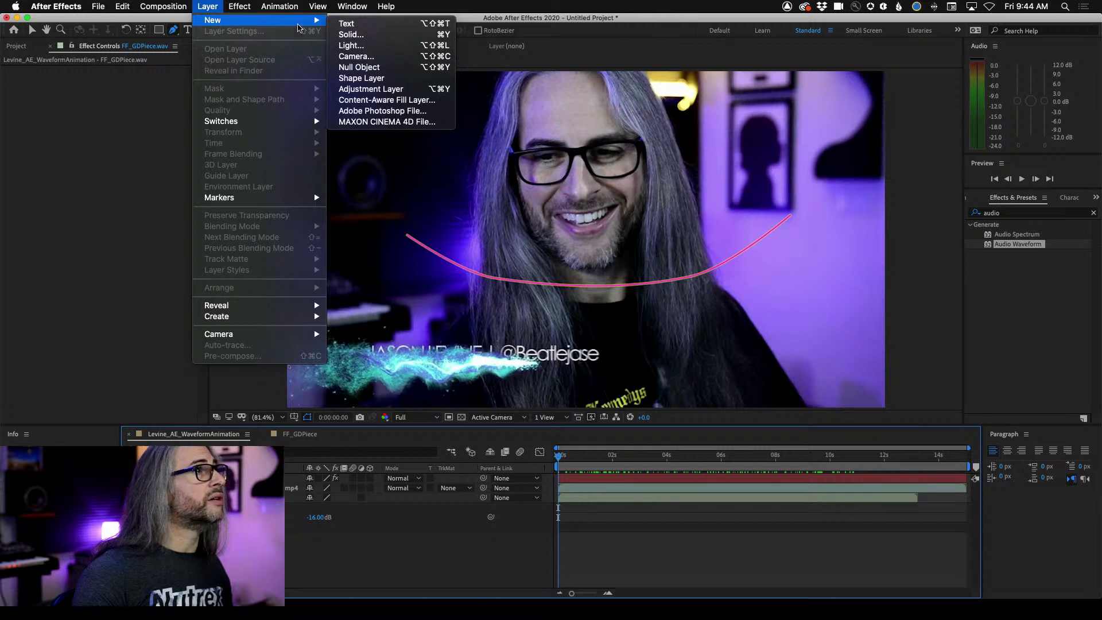
pyautogui.click(350, 34)
pyautogui.click(507, 338)
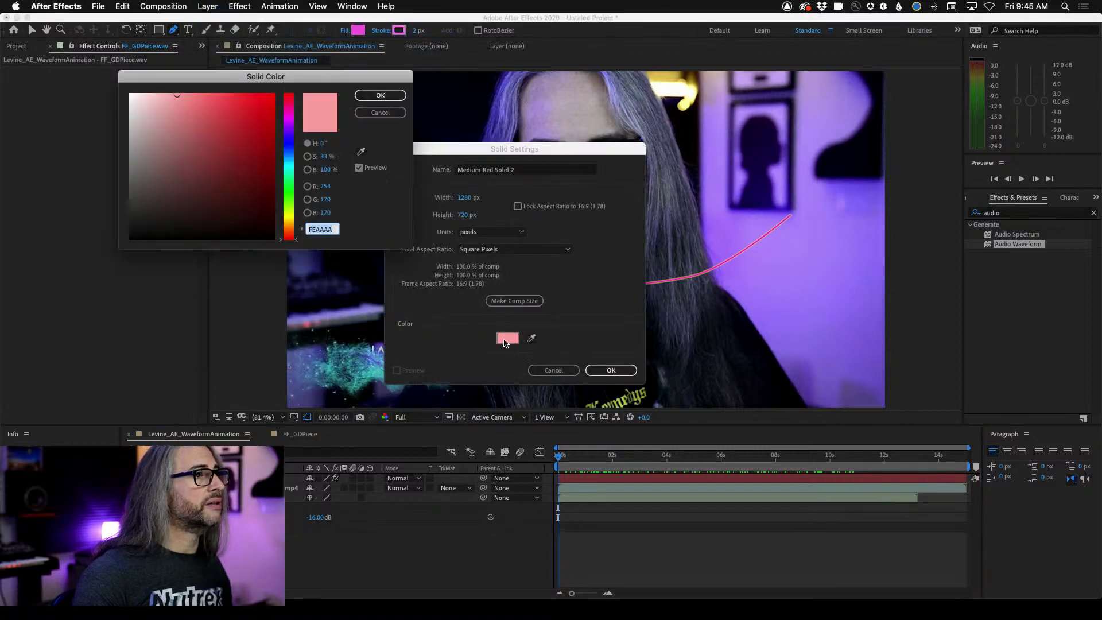
pyautogui.click(255, 189)
pyautogui.click(380, 96)
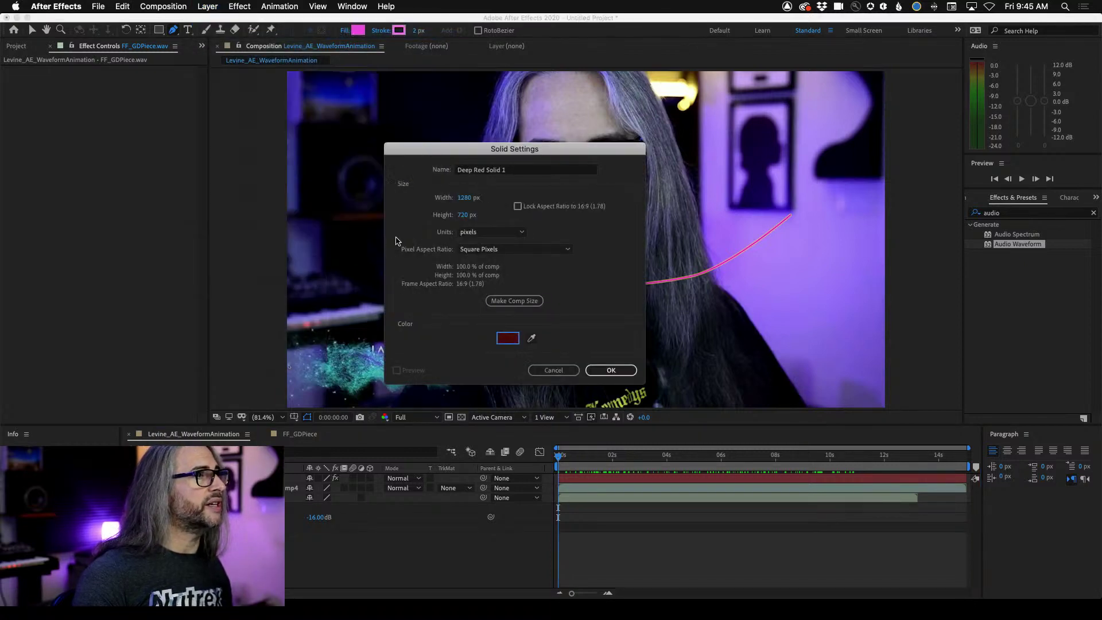
pyautogui.click(611, 370)
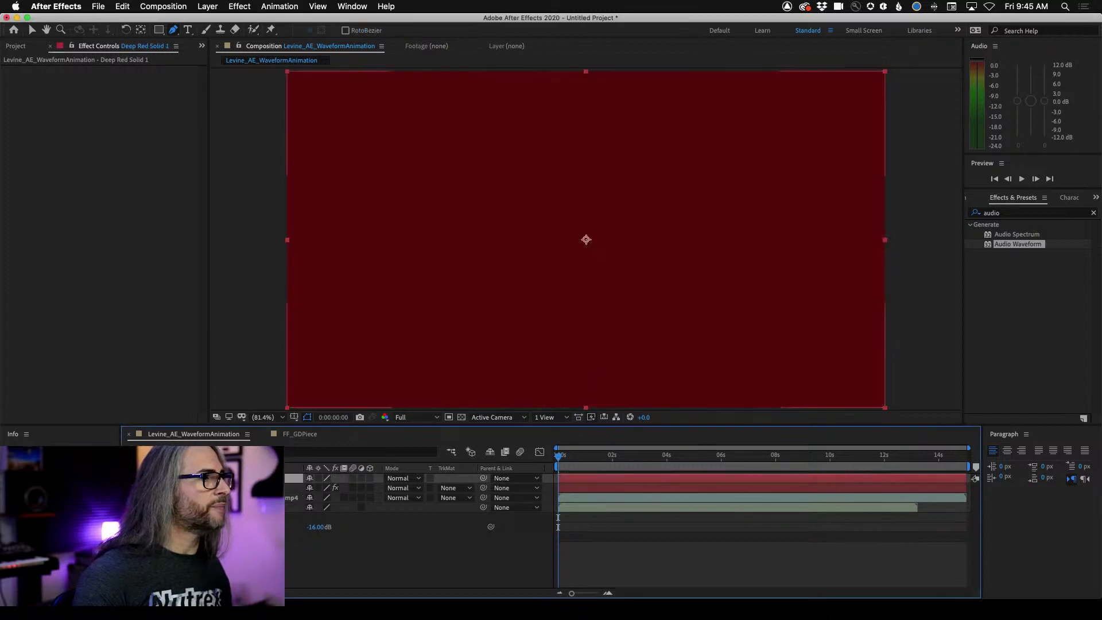
pyautogui.moveTo(230, 478); pyautogui.dragTo(230, 494)
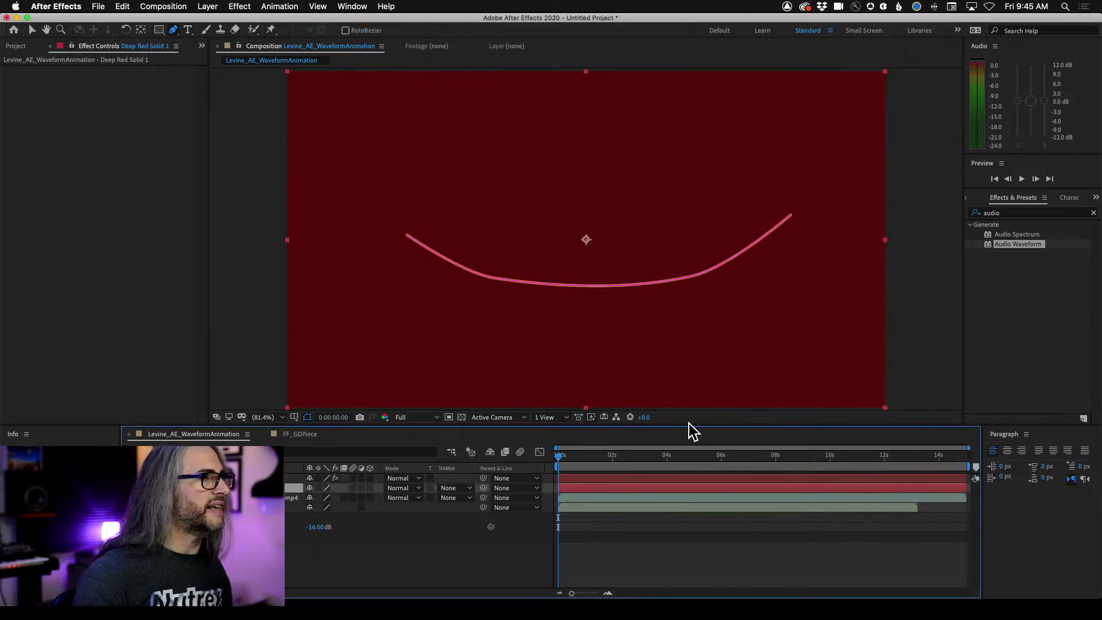
# Apply the Audio Spectrum effect to the dark red solid and set its Audio Layer to FF_GDPiece.wav.
pyautogui.click(991, 238)
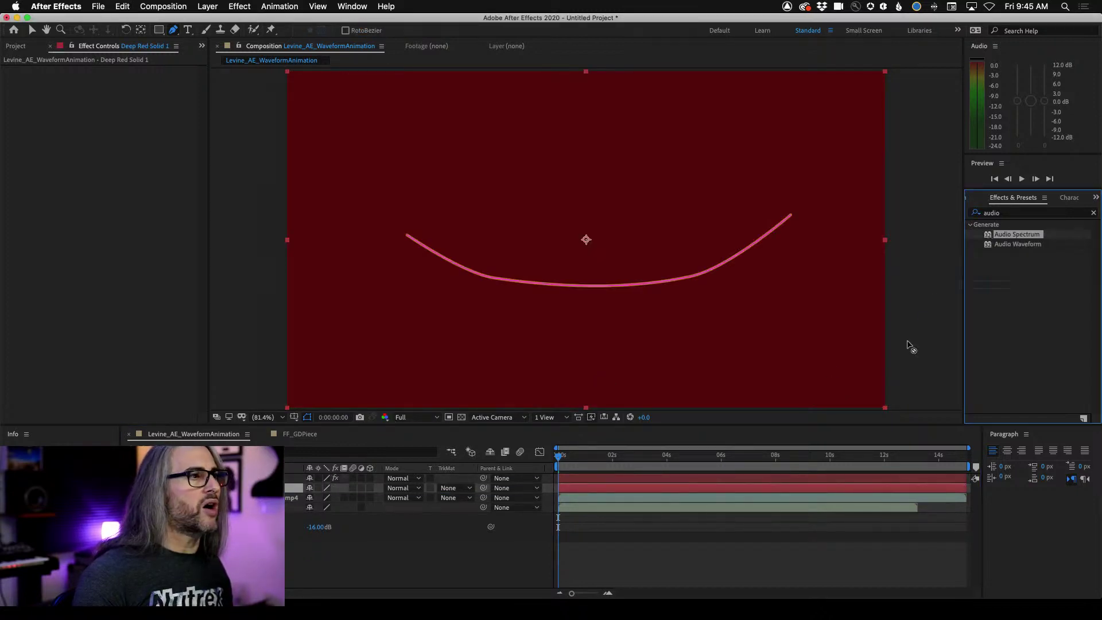
pyautogui.press('v')
pyautogui.doubleClick(1017, 234)
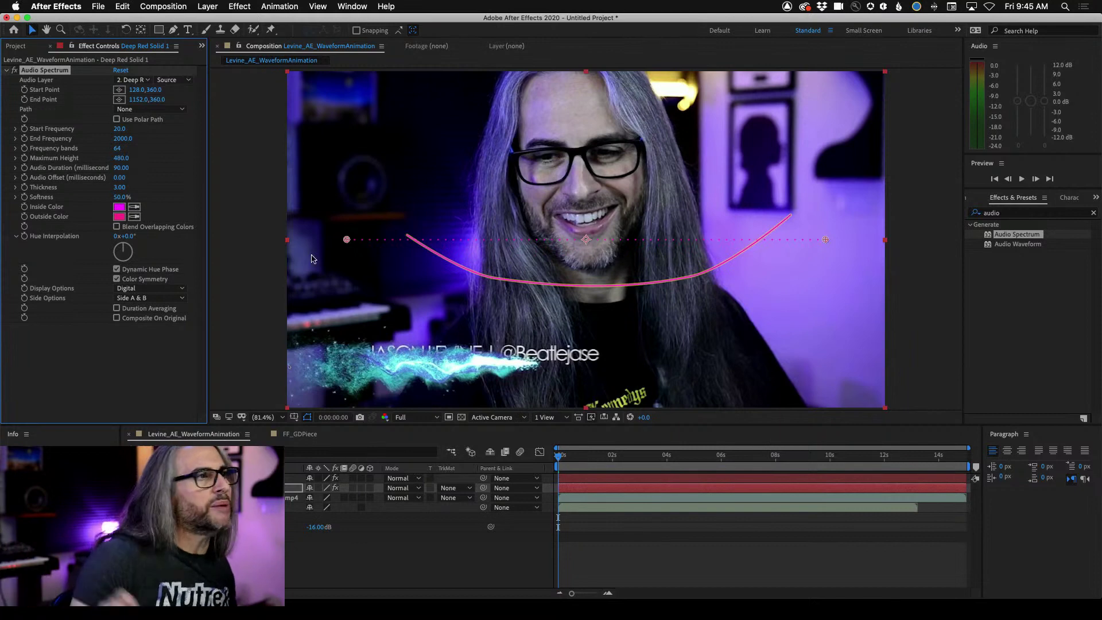
pyautogui.click(143, 81)
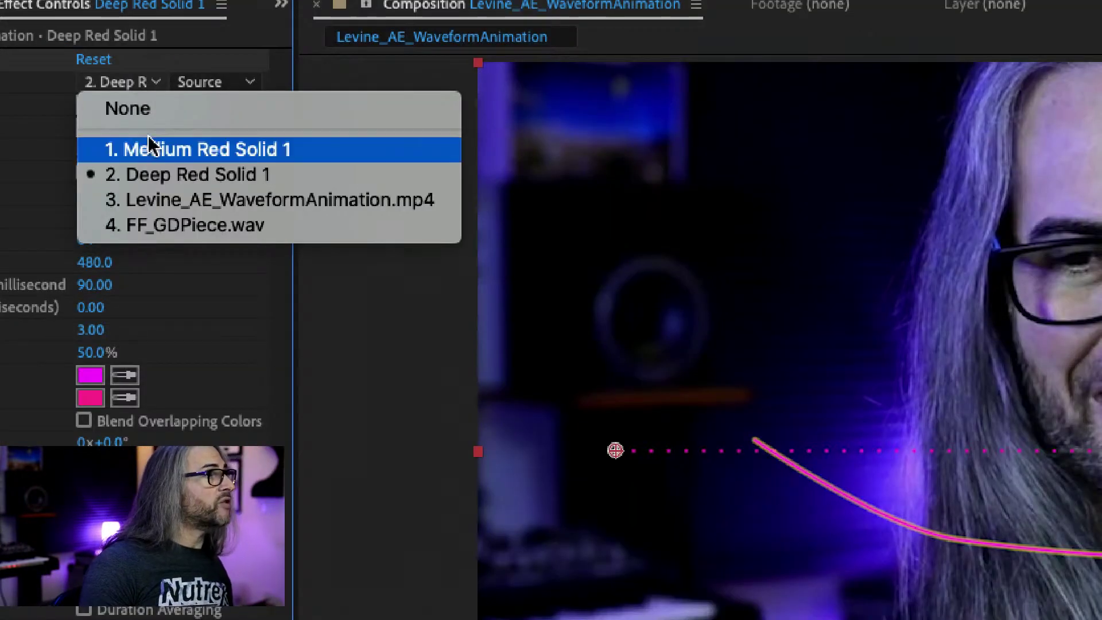
pyautogui.click(224, 227)
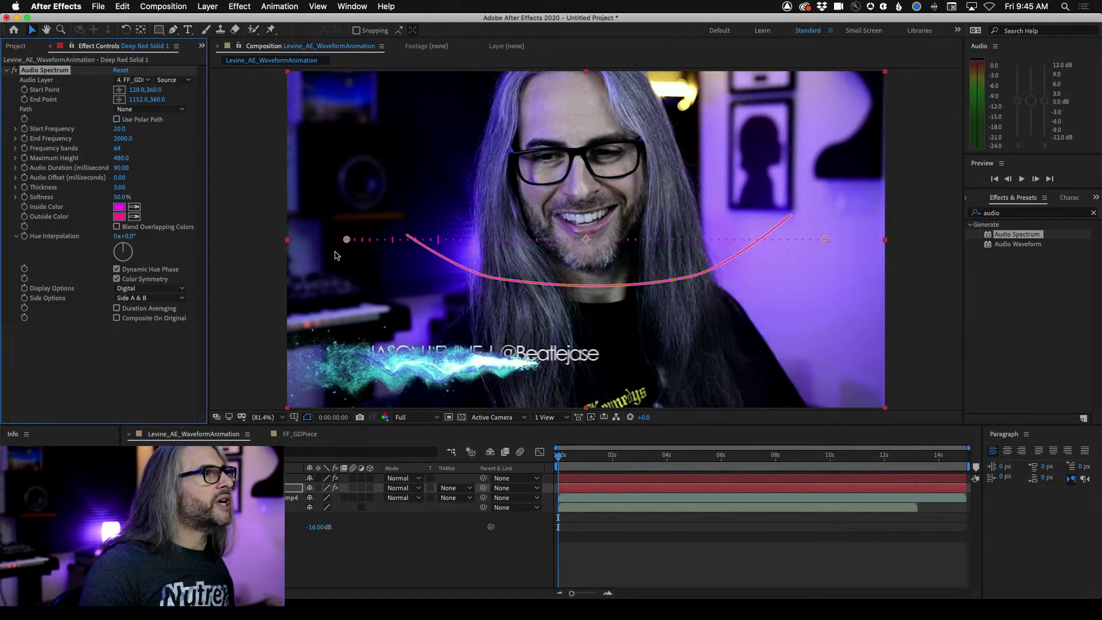
# Place the spectrum across the wall picture beside the head, from about X 924 to about X 1233, with both points' Y at 155.
pyautogui.moveTo(347, 240); pyautogui.dragTo(719, 146)
pyautogui.moveTo(828, 241); pyautogui.dragTo(865, 149)
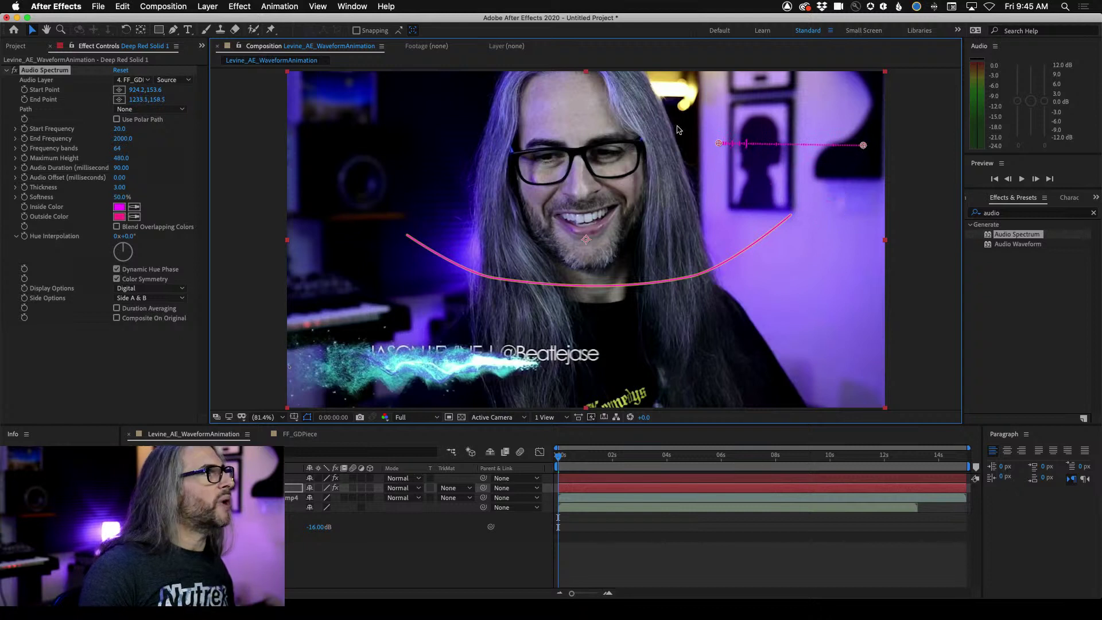
pyautogui.click(154, 90)
pyautogui.write('155')
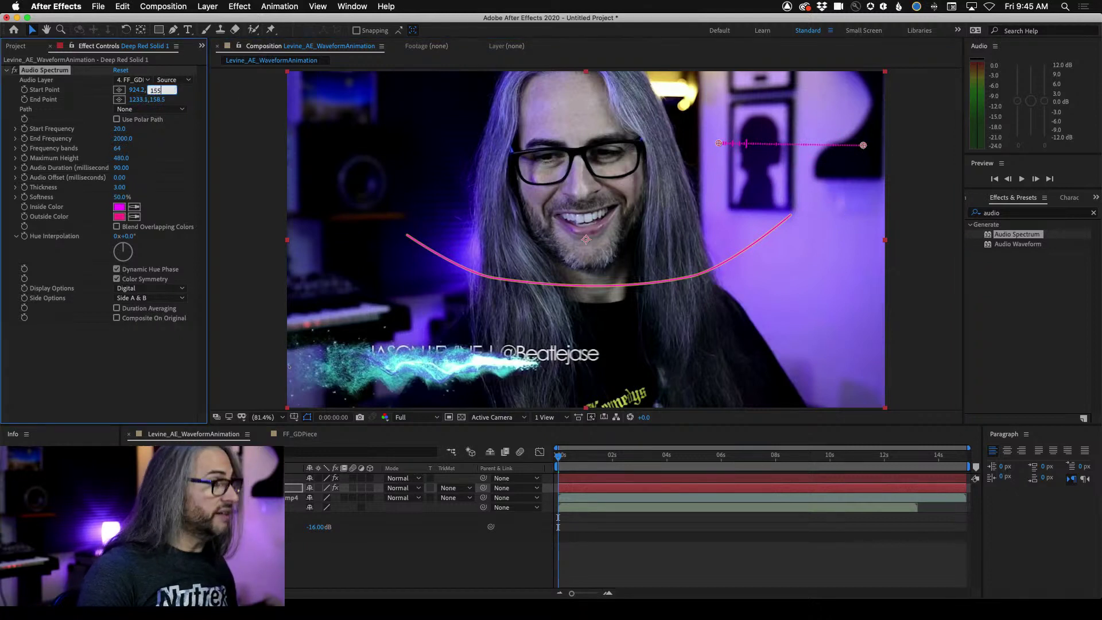
pyautogui.click(155, 100)
pyautogui.write('1')
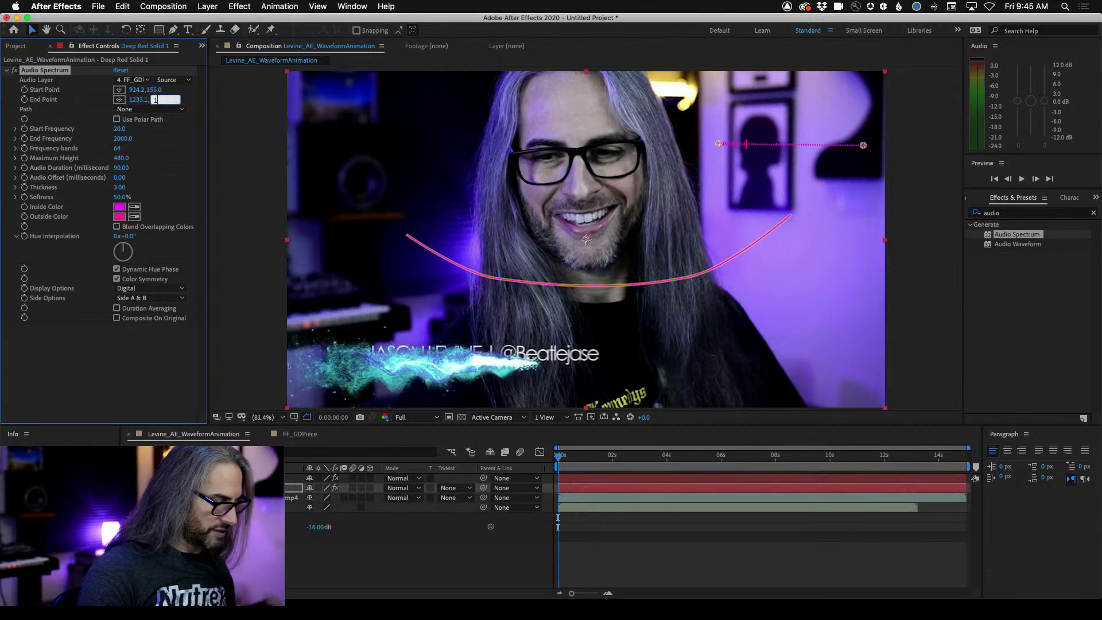
pyautogui.click(70, 374)
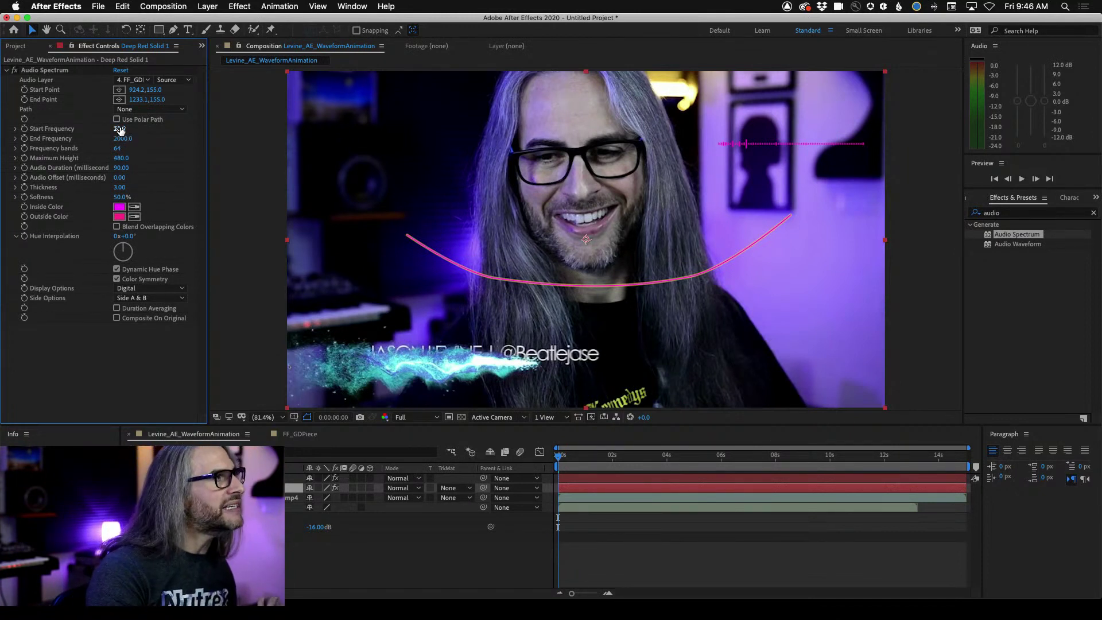
# Set the spectrum's Start Frequency to 100 and End Frequency to 2500.
pyautogui.click(120, 129)
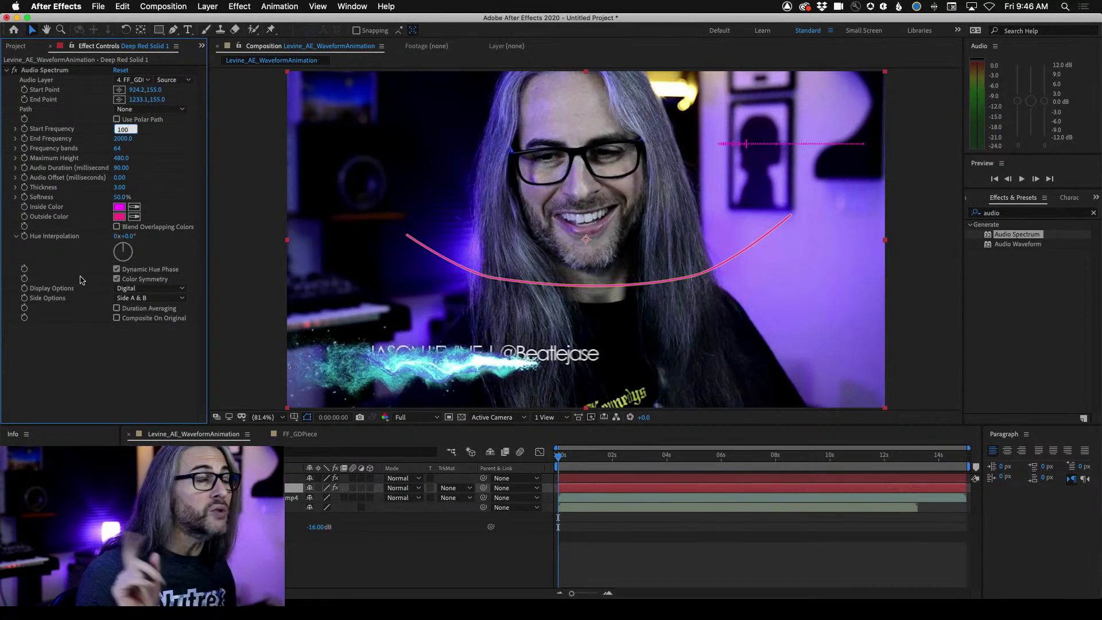
pyautogui.press('Return')
pyautogui.click(123, 139)
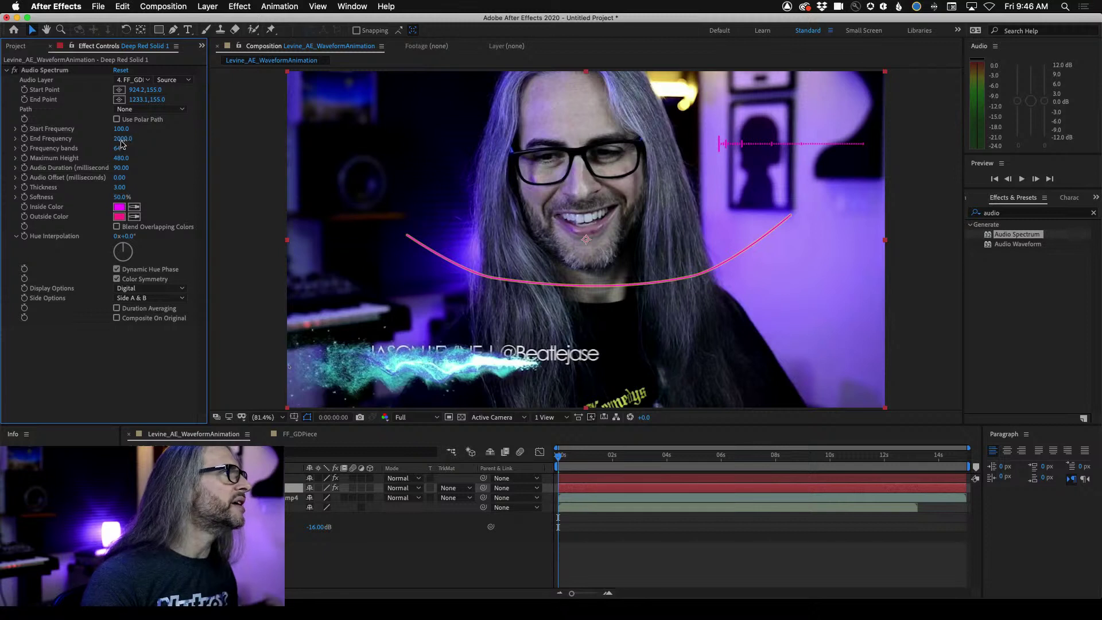
pyautogui.write('25')
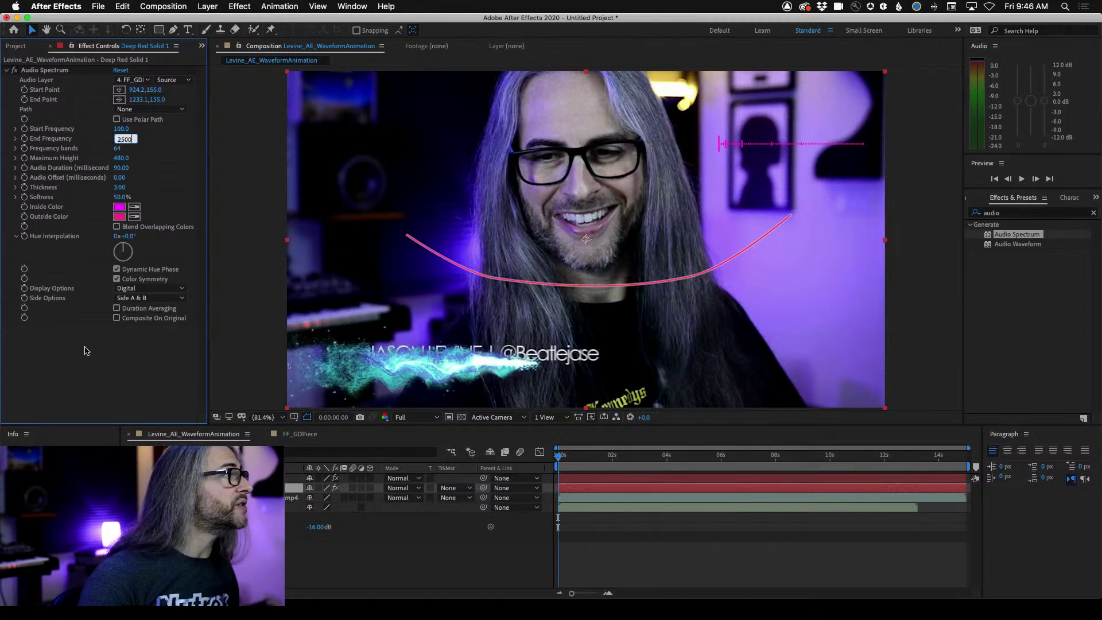
pyautogui.press('Return')
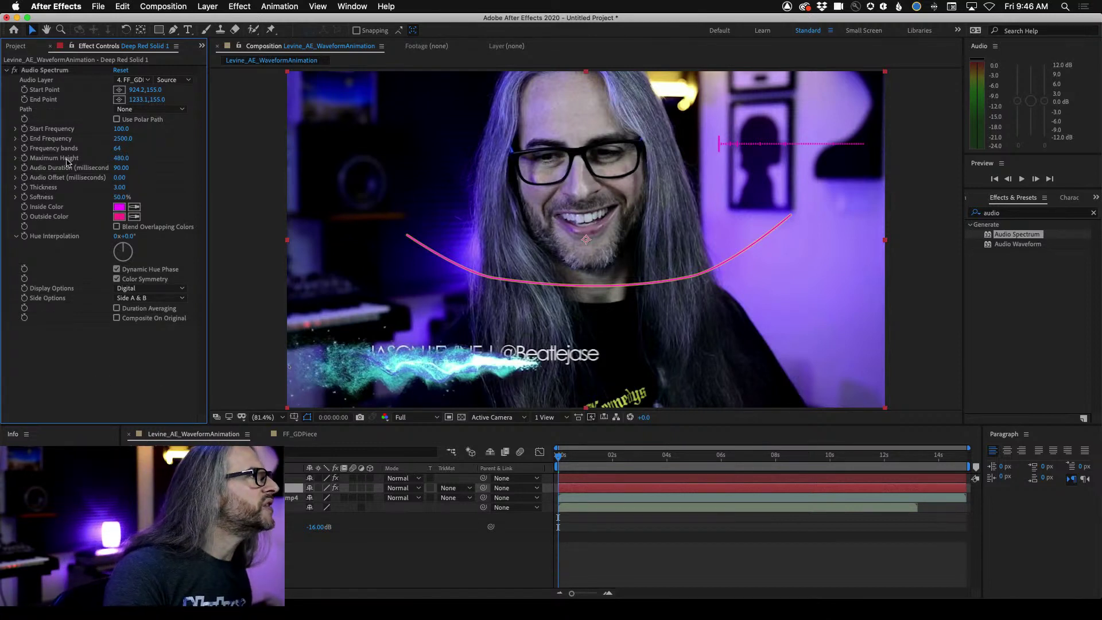
# With the playhead at about 4.5 seconds, set the spectrum's Frequency bands to 245, Maximum Height to 2100 and Thickness to 3.10.
pyautogui.moveTo(566, 455); pyautogui.dragTo(685, 458)
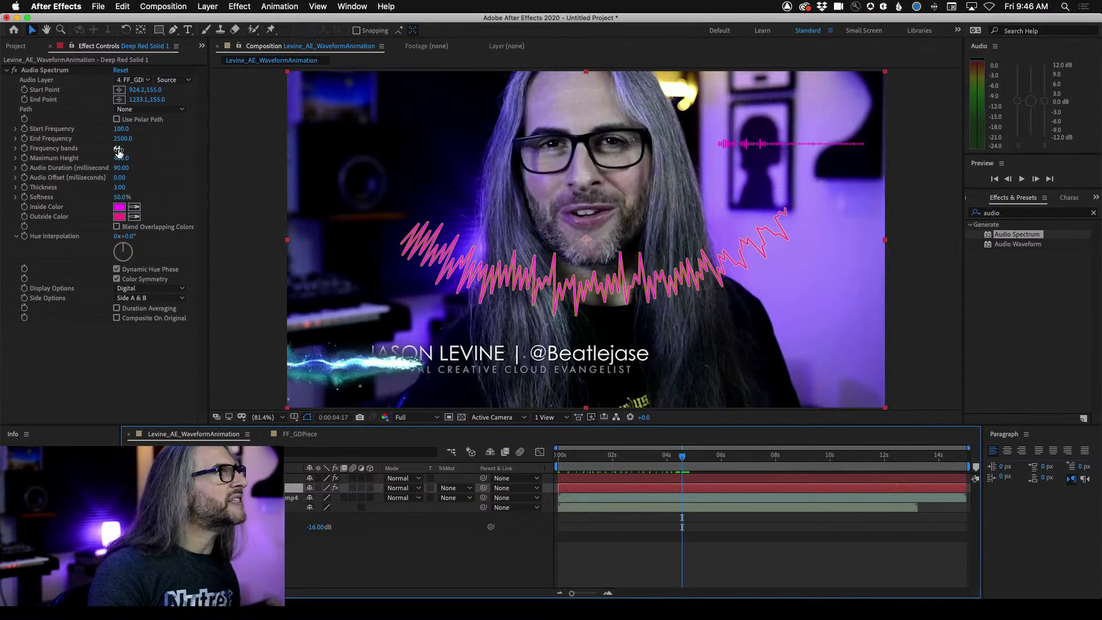
pyautogui.moveTo(118, 151); pyautogui.dragTo(148, 149)
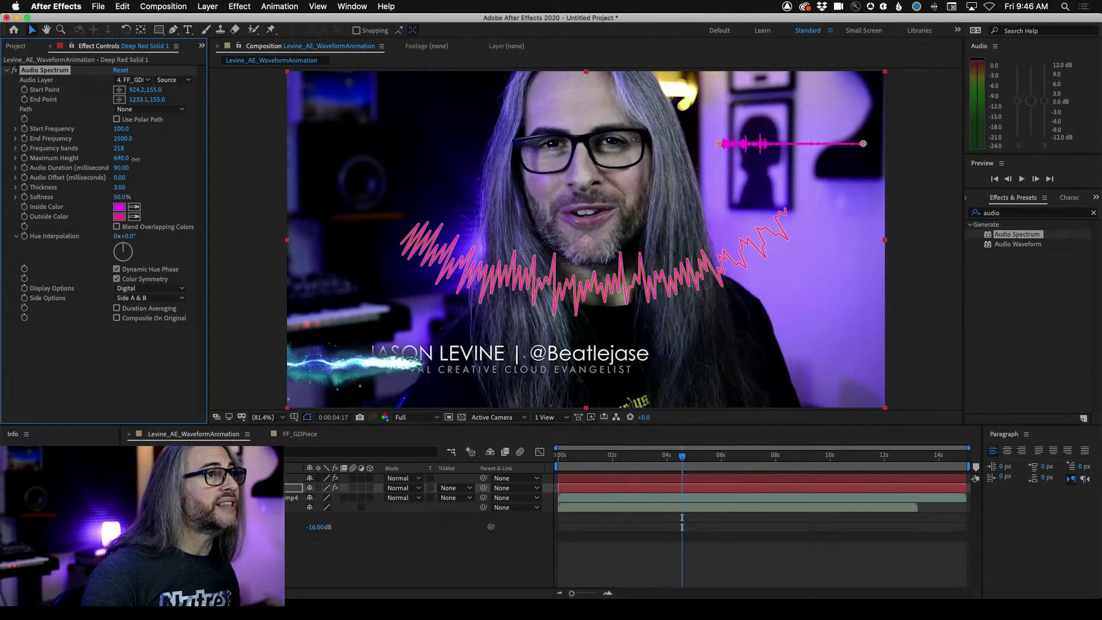
pyautogui.moveTo(155, 162); pyautogui.dragTo(180, 162)
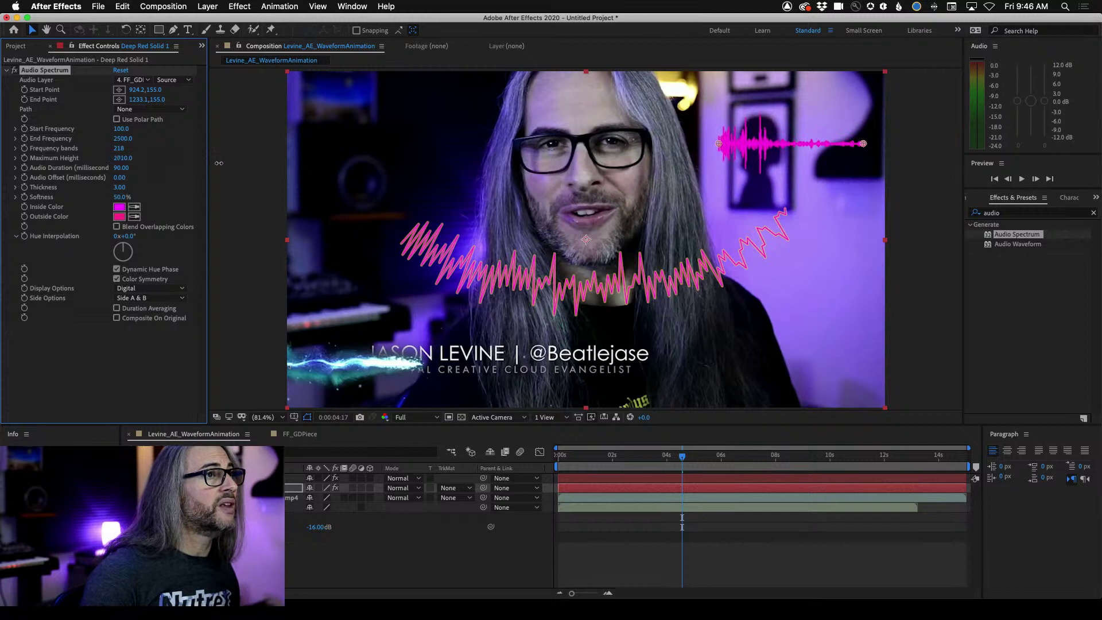
pyautogui.moveTo(75, 150); pyautogui.dragTo(123, 151)
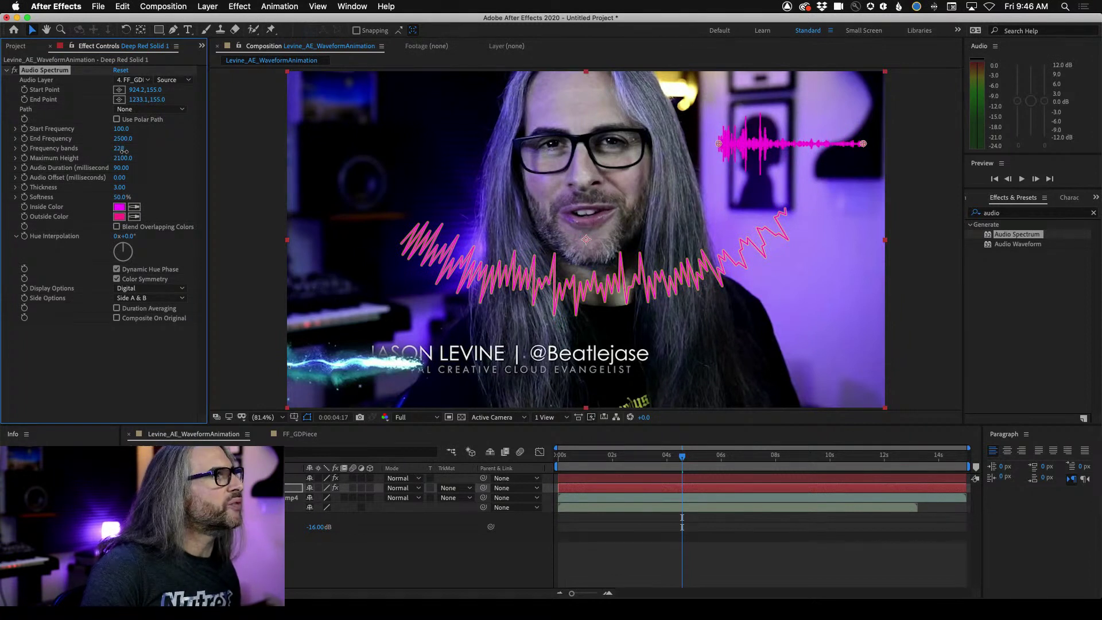
pyautogui.moveTo(133, 151); pyautogui.dragTo(132, 154)
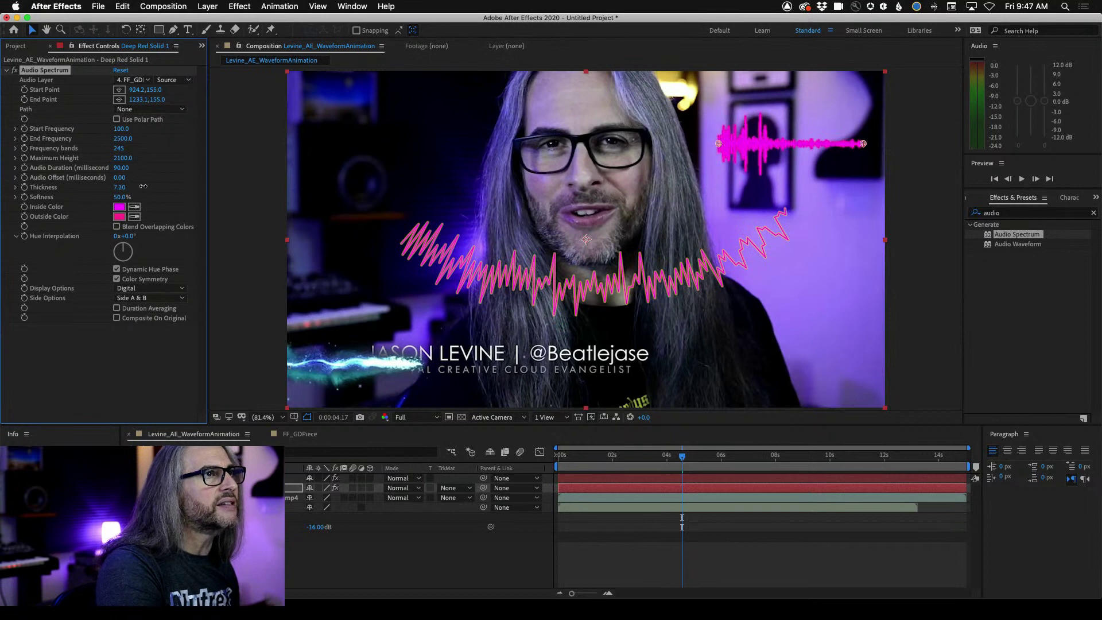
pyautogui.moveTo(122, 186)
pyautogui.mouseDown()
pyautogui.moveTo(113, 186)
pyautogui.moveTo(123, 187)
pyautogui.mouseUp()
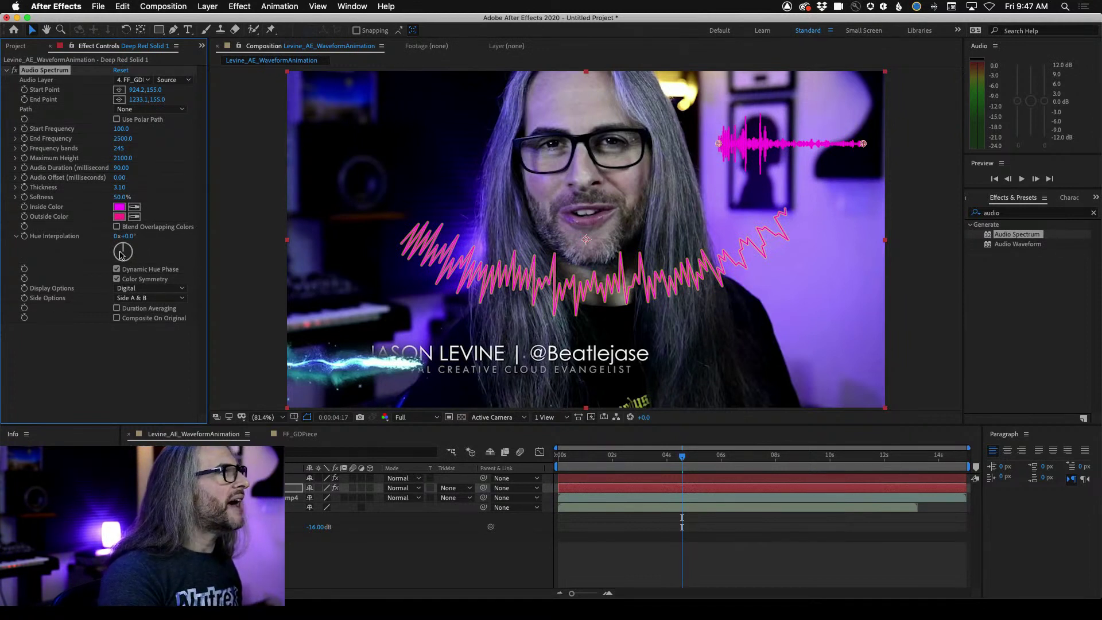
# Set the spectrum's Hue Interpolation to -183° and Display Options to Analog lines, and scrub back to about 2:20 to check it.
pyautogui.moveTo(122, 255); pyautogui.dragTo(127, 323)
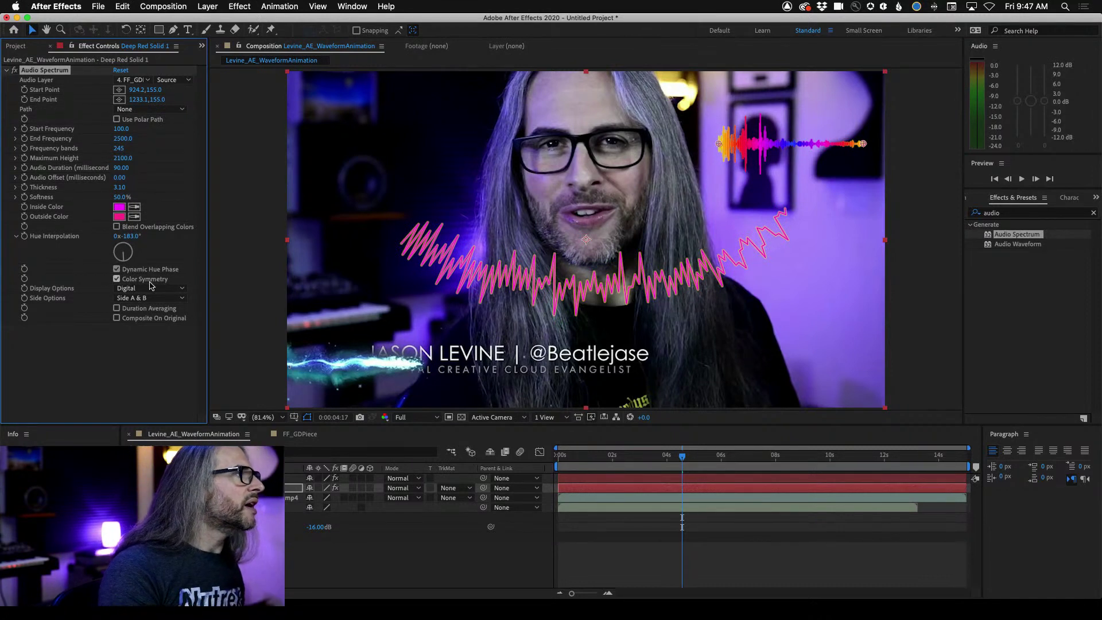
pyautogui.click(165, 291)
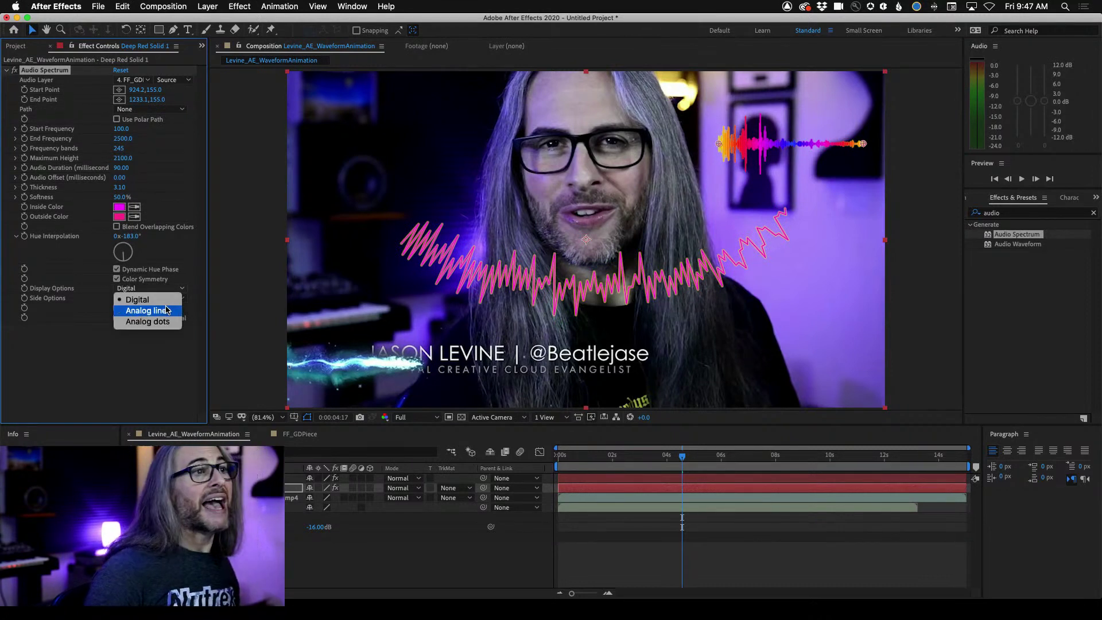
pyautogui.click(166, 311)
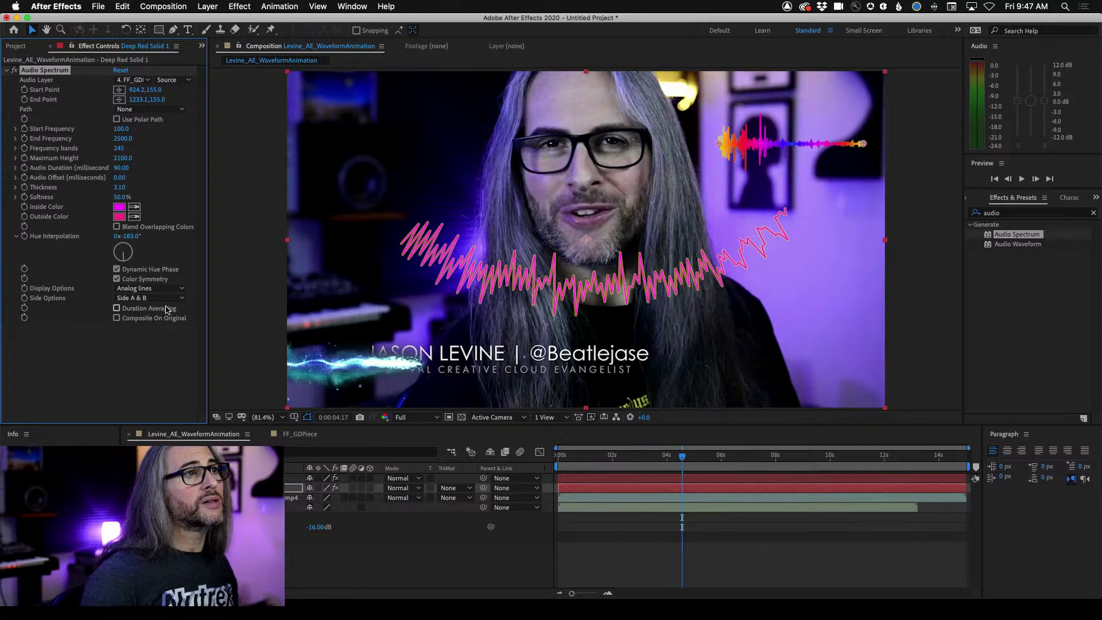
pyautogui.moveTo(683, 457); pyautogui.dragTo(631, 466)
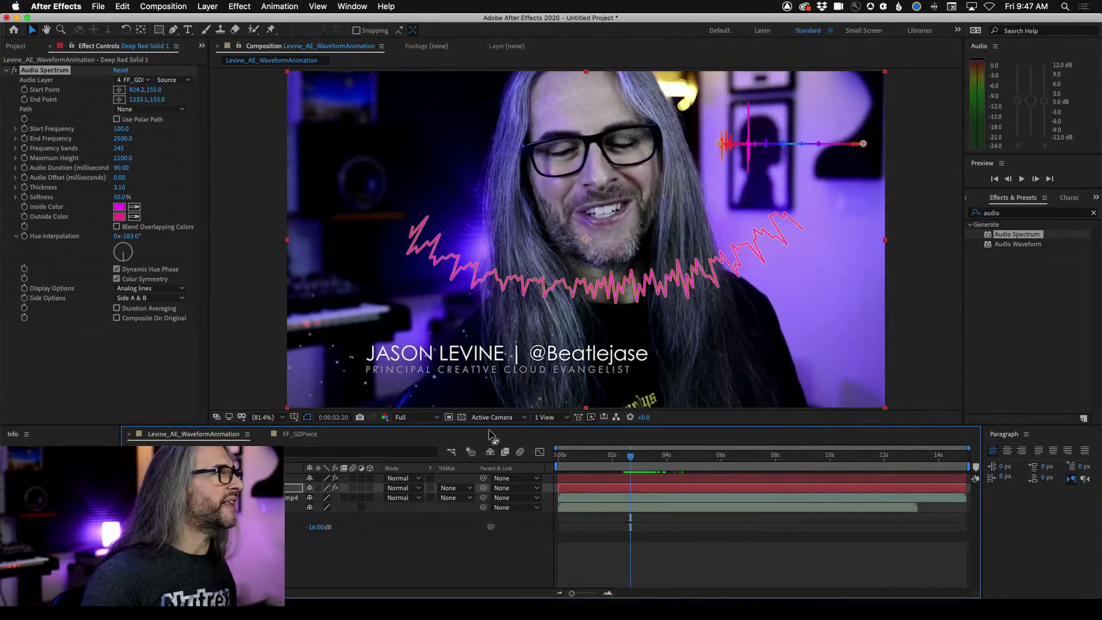
# Choose Side A & B for the spectrum's Side Options, turn on Duration Averaging, and preview the animation.
pyautogui.click(138, 298)
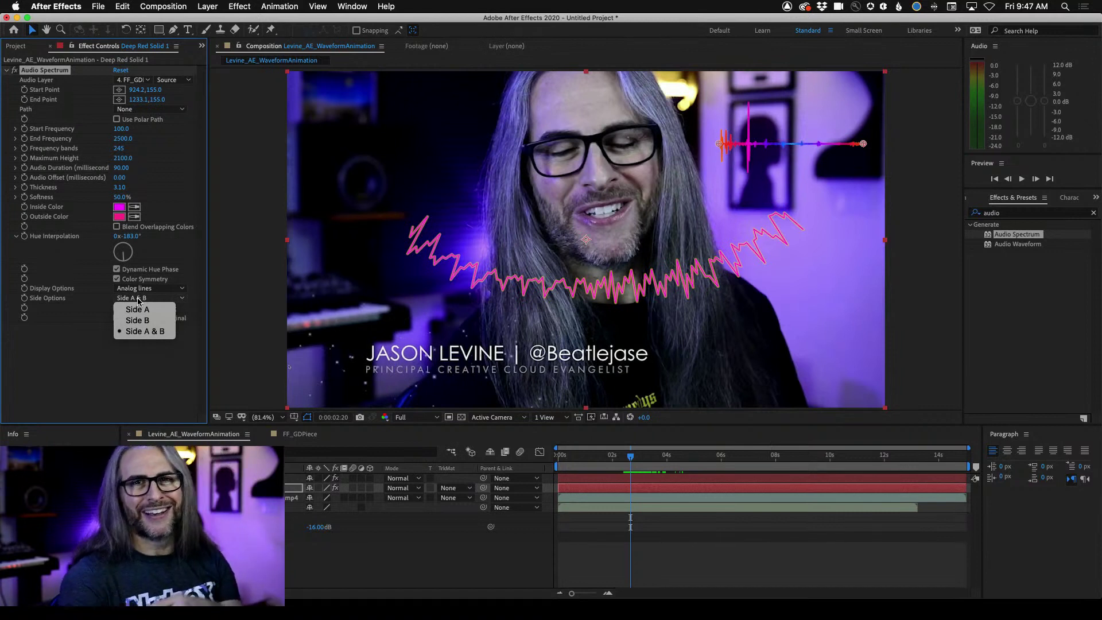
pyautogui.click(145, 331)
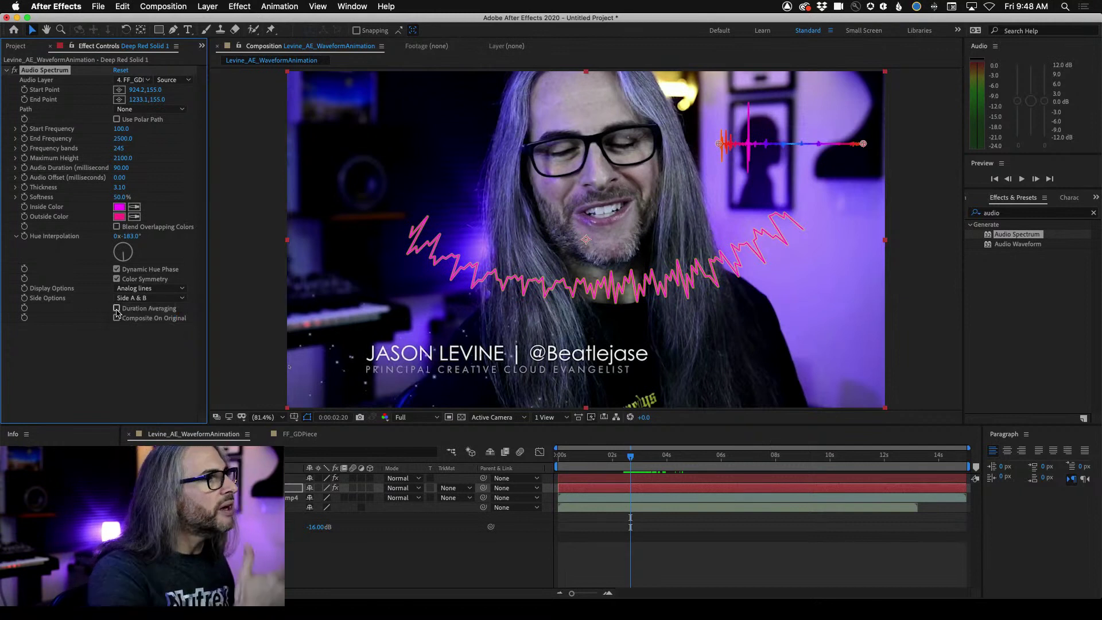
pyautogui.click(117, 309)
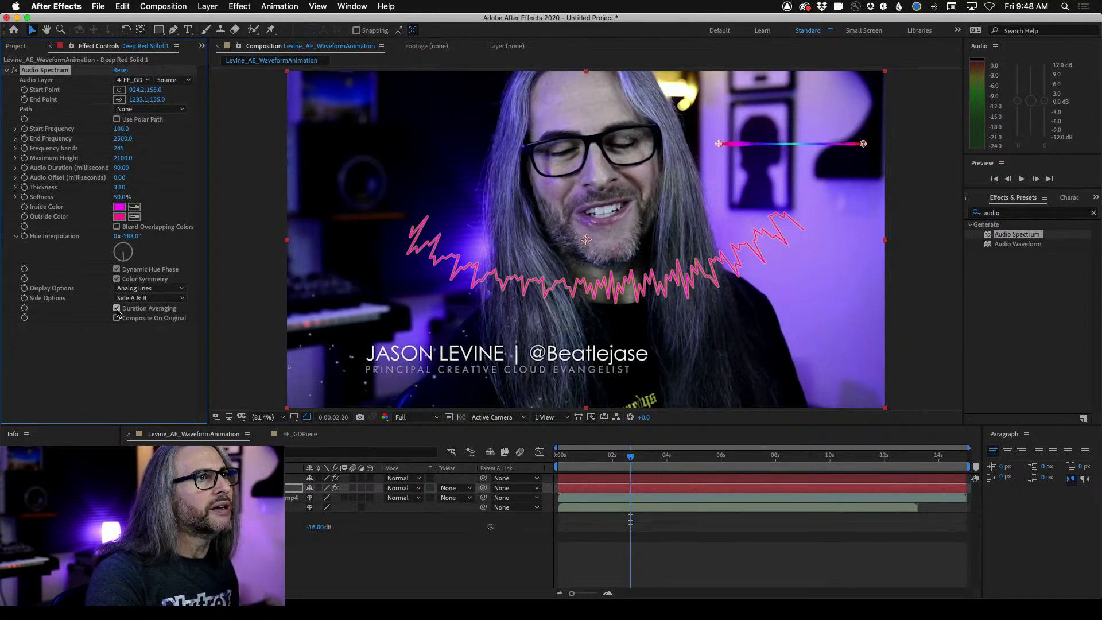
pyautogui.moveTo(632, 457)
pyautogui.mouseDown()
pyautogui.moveTo(704, 457)
pyautogui.moveTo(614, 457)
pyautogui.moveTo(640, 456)
pyautogui.mouseUp()
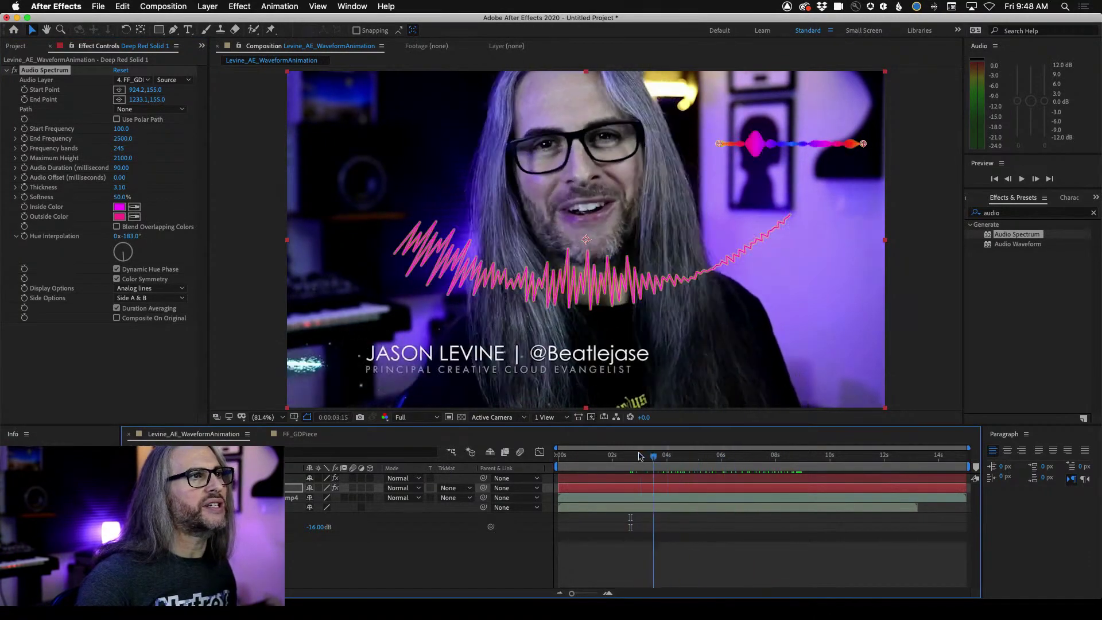
pyautogui.press('space')
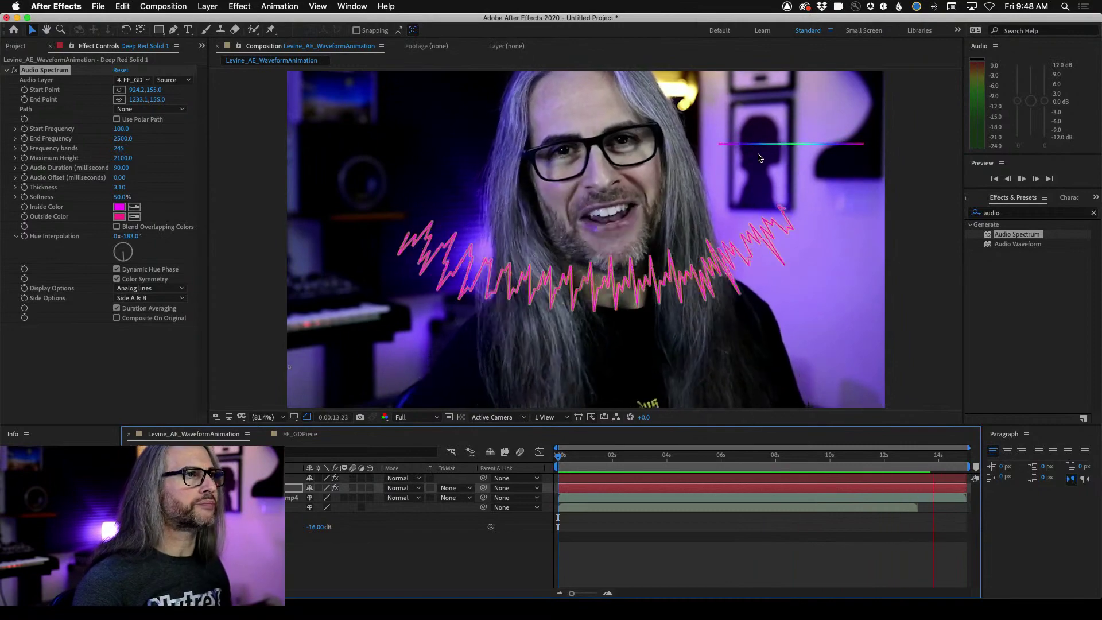
# Set the FF_GDPiece.wav layer's audio level to -10 dB while previewing the animation.
pyautogui.press('space')
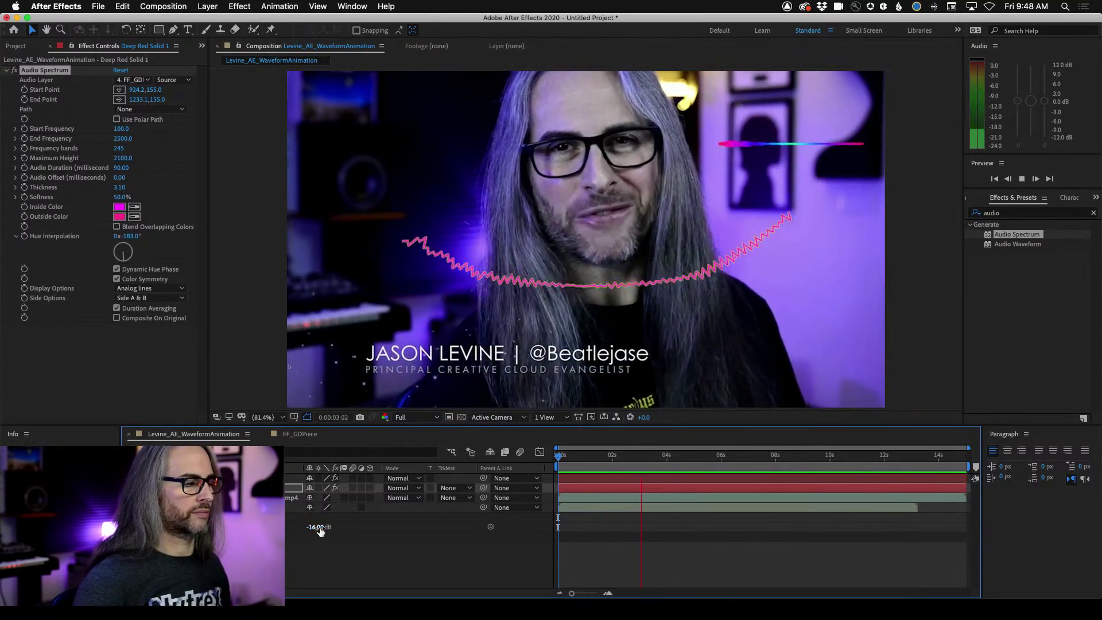
pyautogui.moveTo(316, 529); pyautogui.dragTo(320, 529)
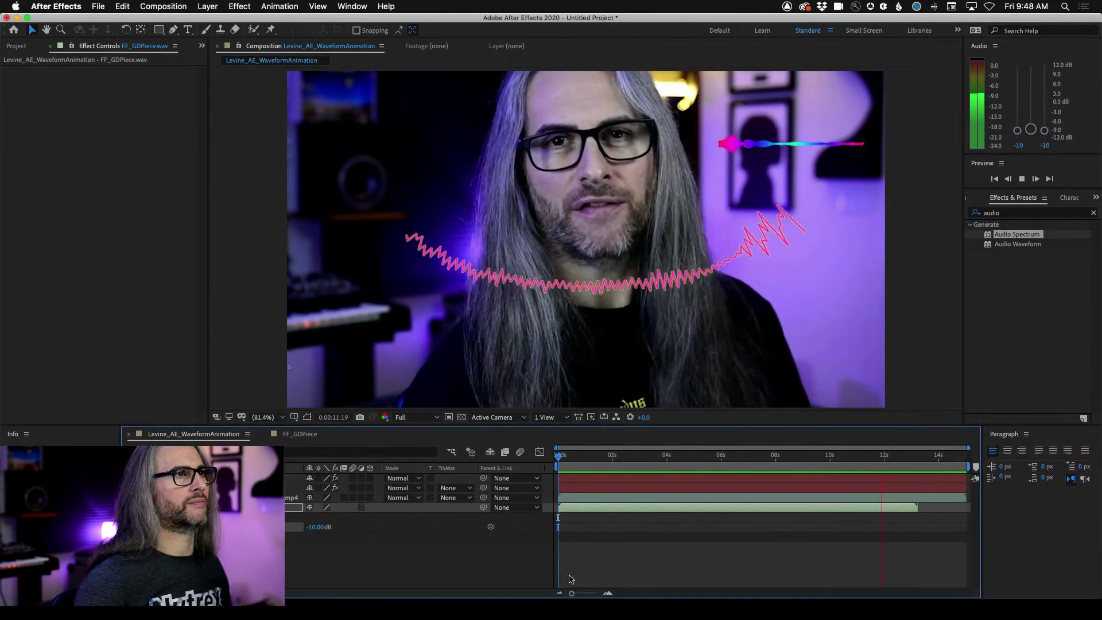
pyautogui.press('space')
# Turn off Duration Averaging for the Audio Spectrum on Deep Red Solid 1, preview the animation, and return the playhead to the start.
pyautogui.click(294, 488)
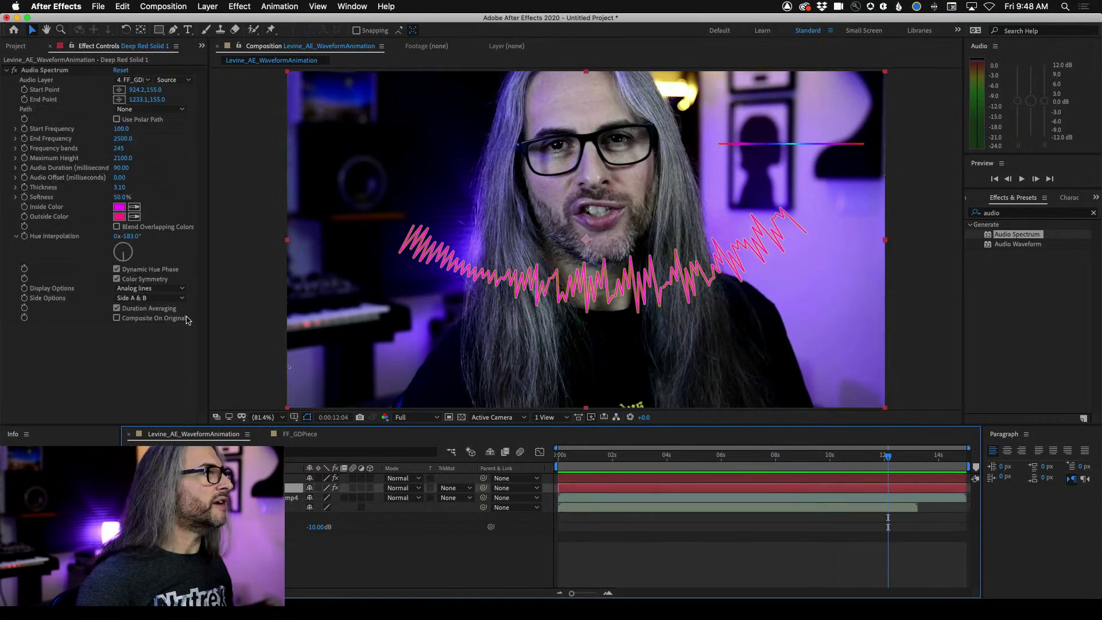
pyautogui.click(133, 316)
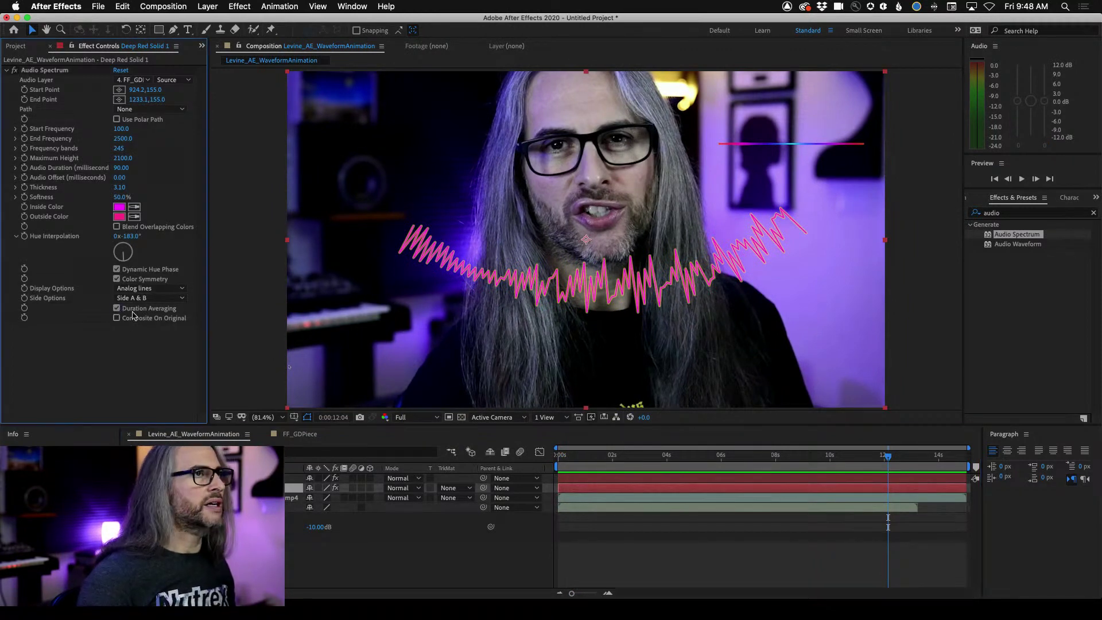
pyautogui.moveTo(889, 460); pyautogui.dragTo(595, 458)
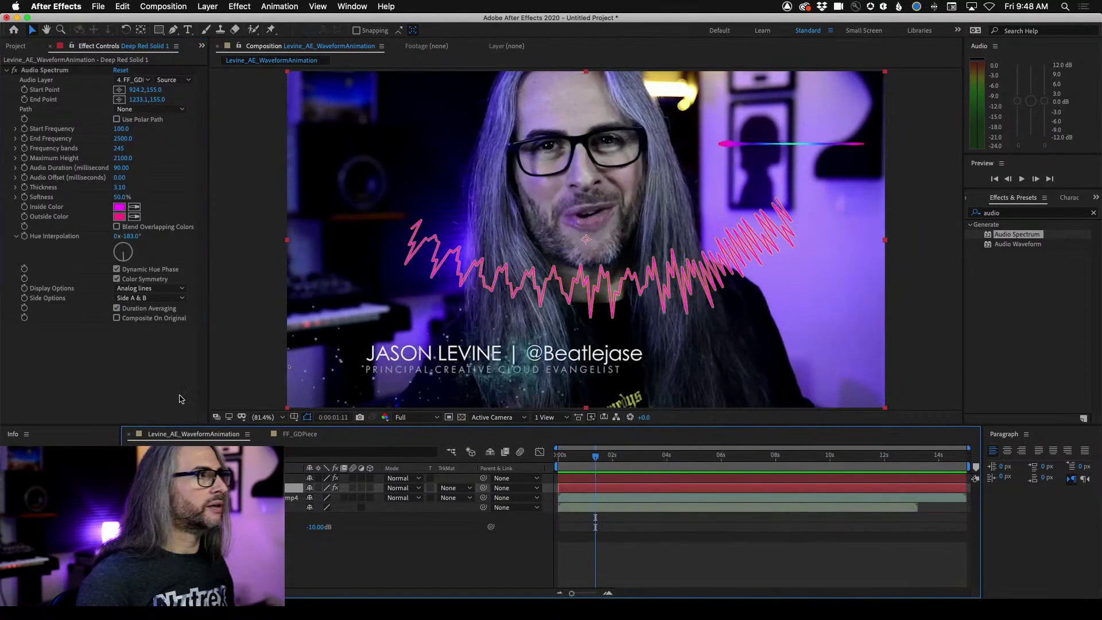
pyautogui.click(117, 308)
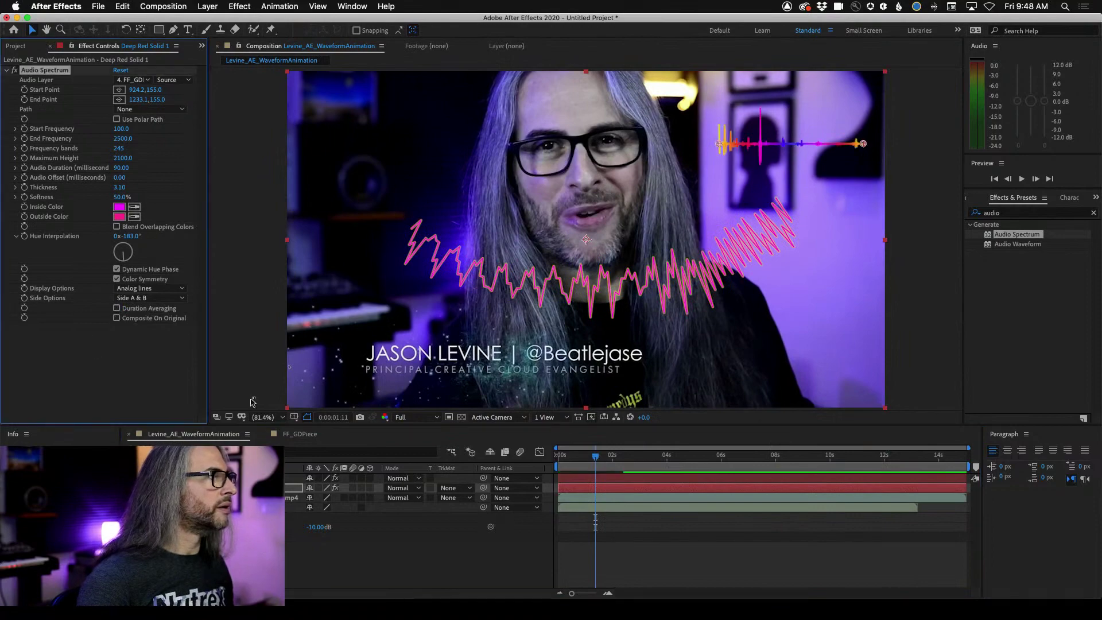
pyautogui.click(596, 466)
pyautogui.press('space')
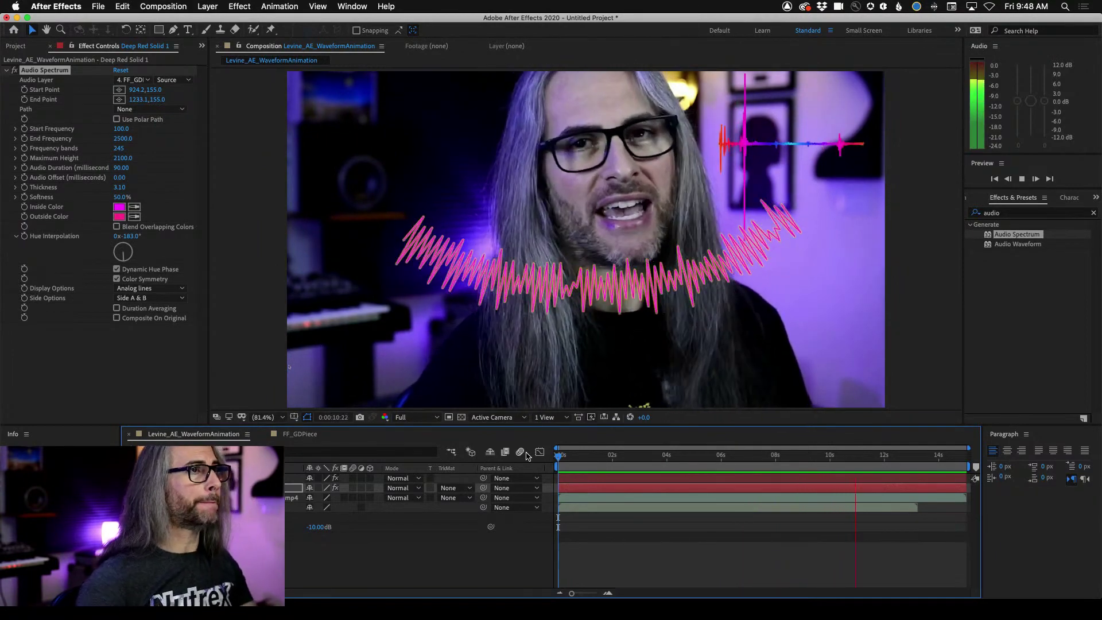
pyautogui.press('space')
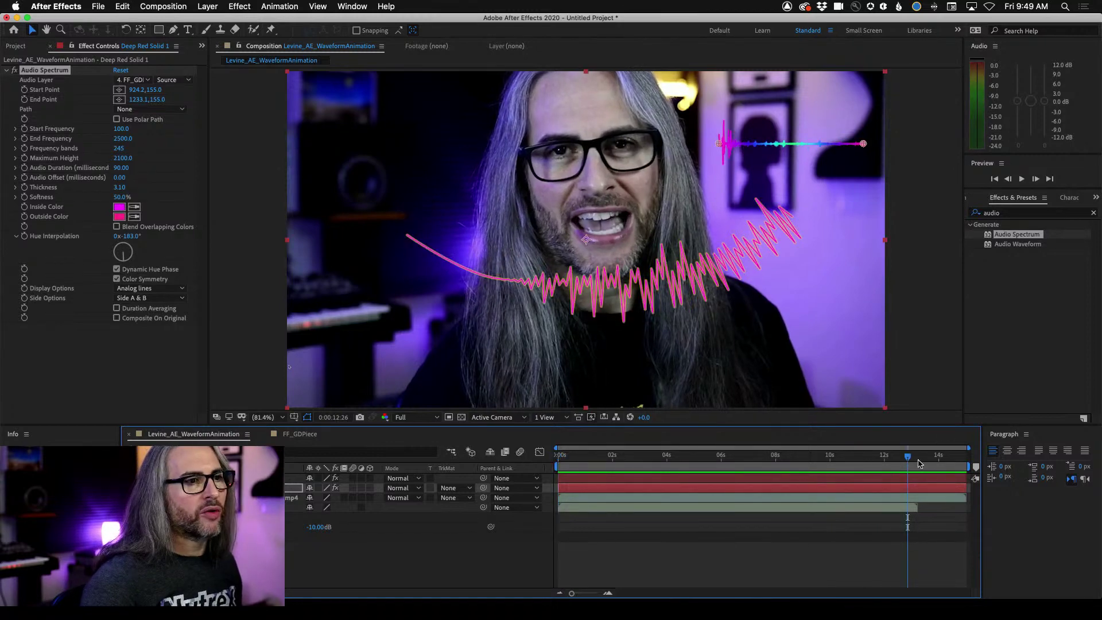
pyautogui.moveTo(908, 456); pyautogui.dragTo(525, 458)
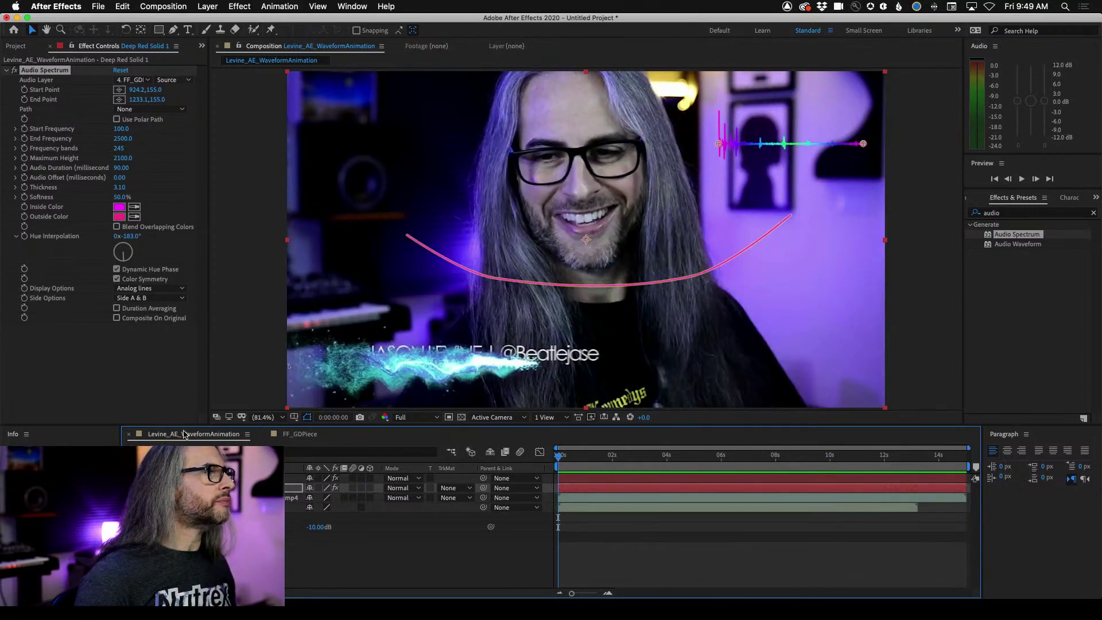
# Export the waveform animation composition to the Adobe Media Encoder queue.
pyautogui.click(99, 6)
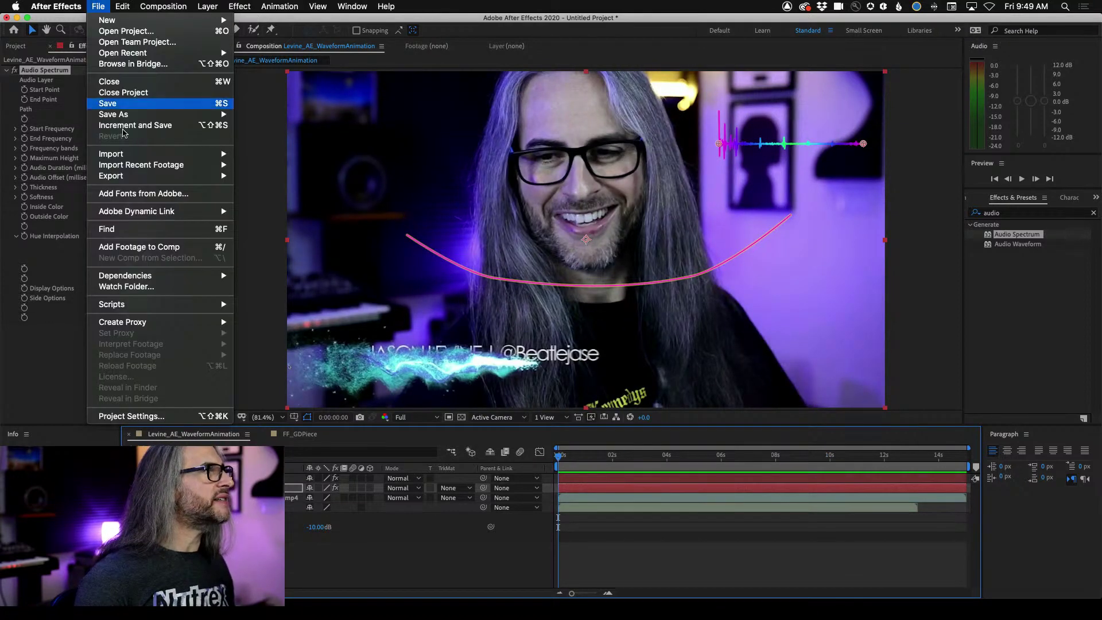
pyautogui.moveTo(143, 176)
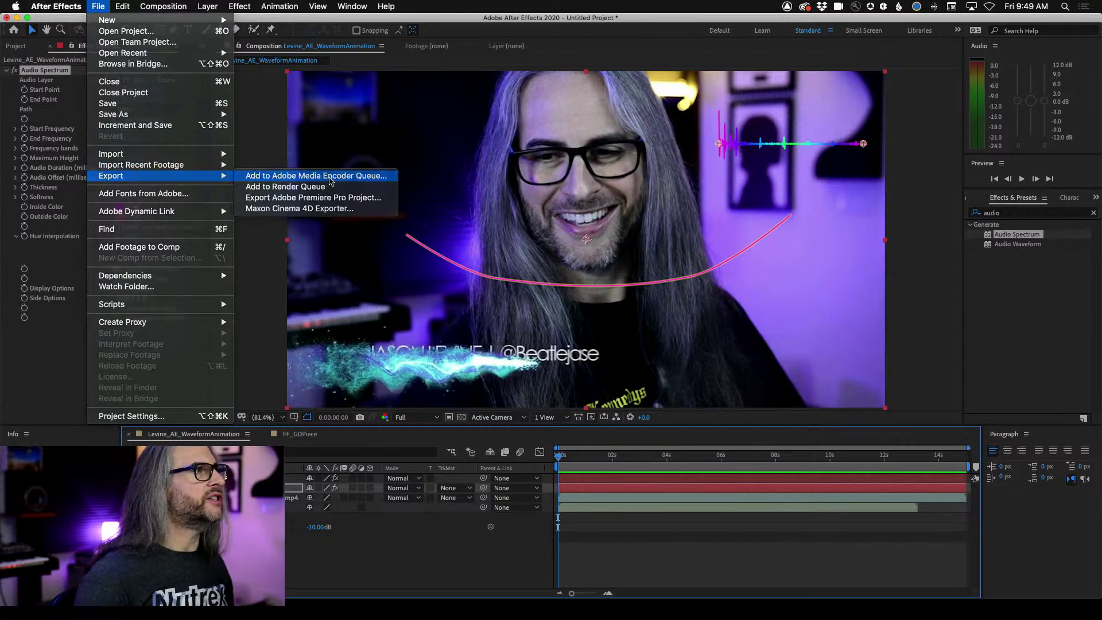
pyautogui.click(432, 205)
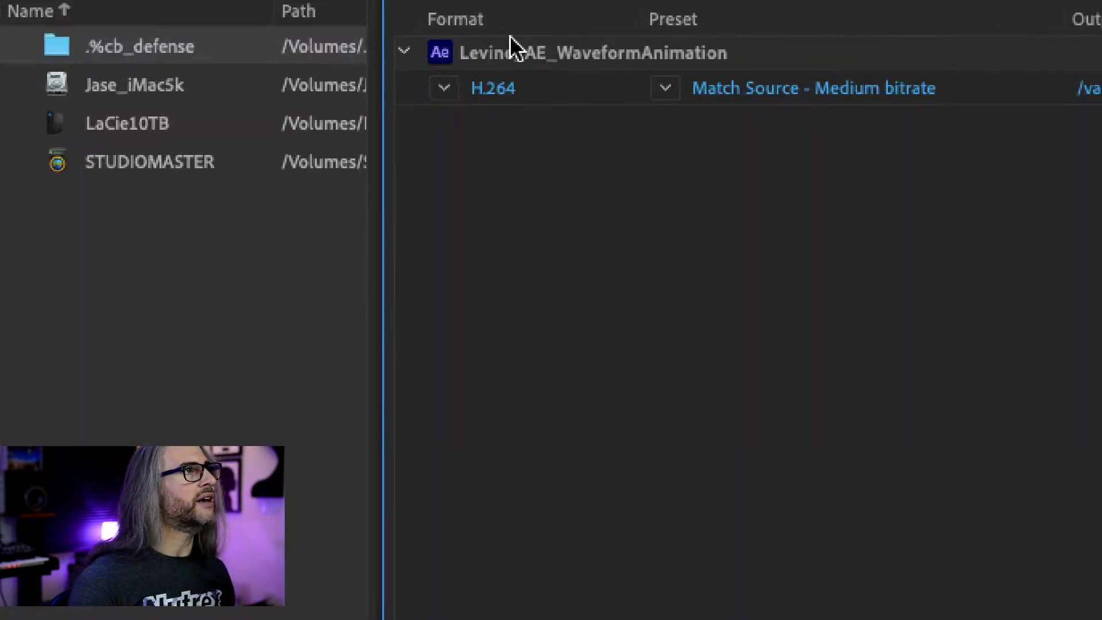
# Set the queued H.264 job's output location to the Desktop, keeping the suggested file name, and start encoding.
pyautogui.moveTo(812, 95)
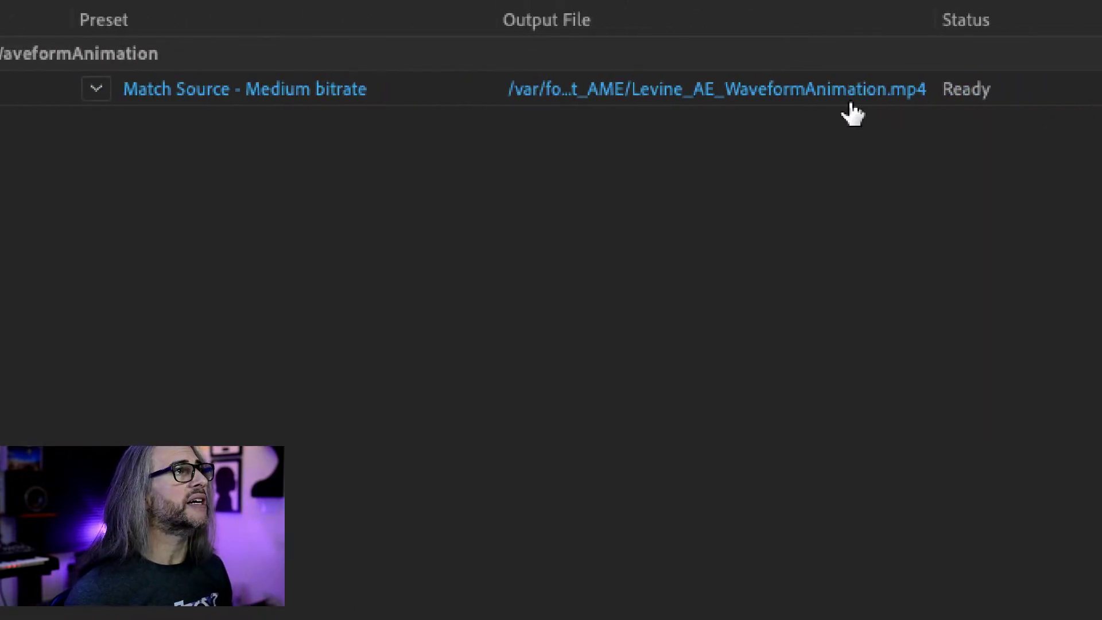
pyautogui.click(832, 96)
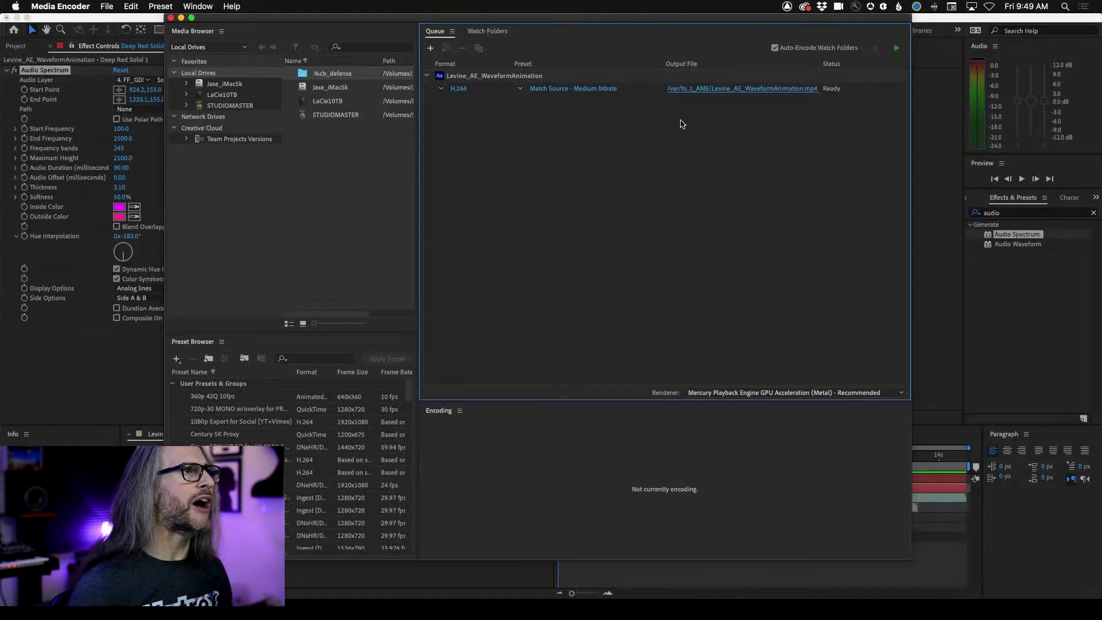
pyautogui.click(344, 198)
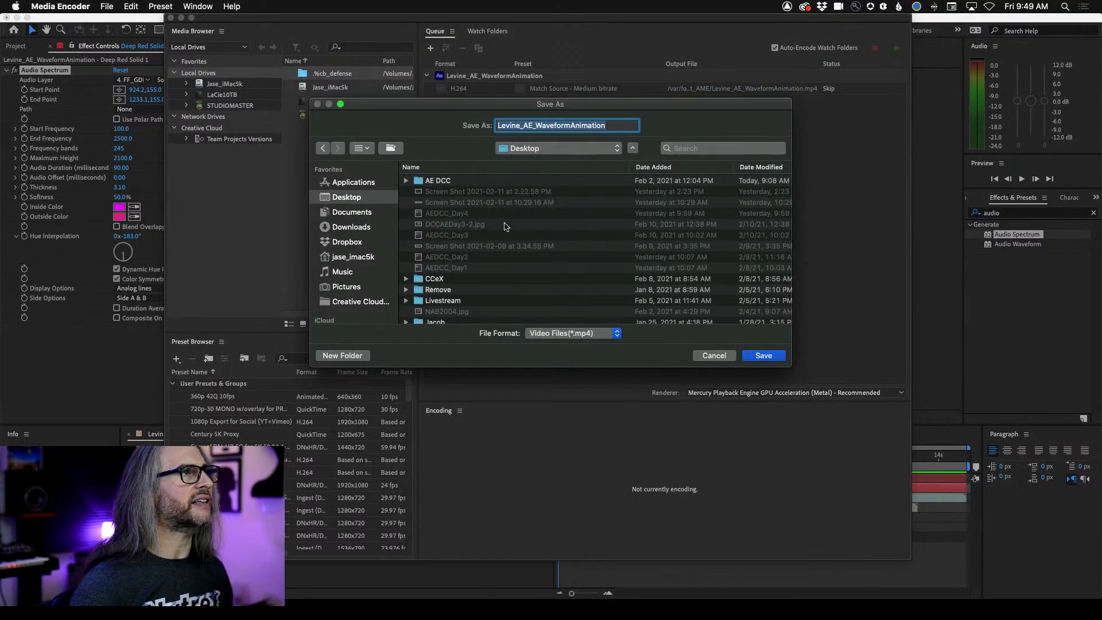
pyautogui.click(743, 356)
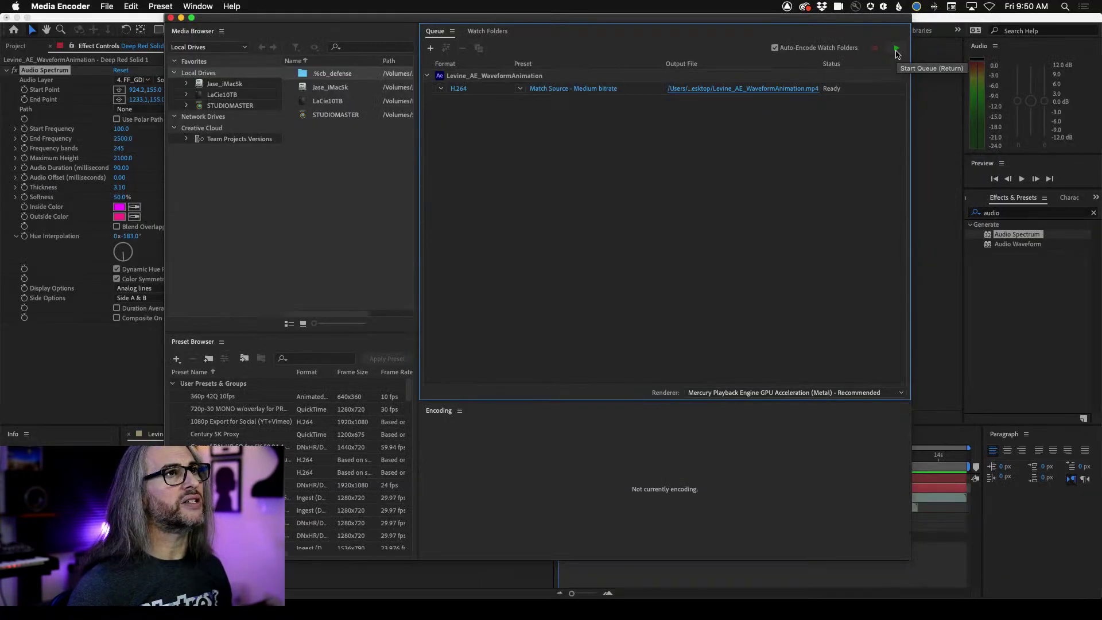
pyautogui.click(897, 50)
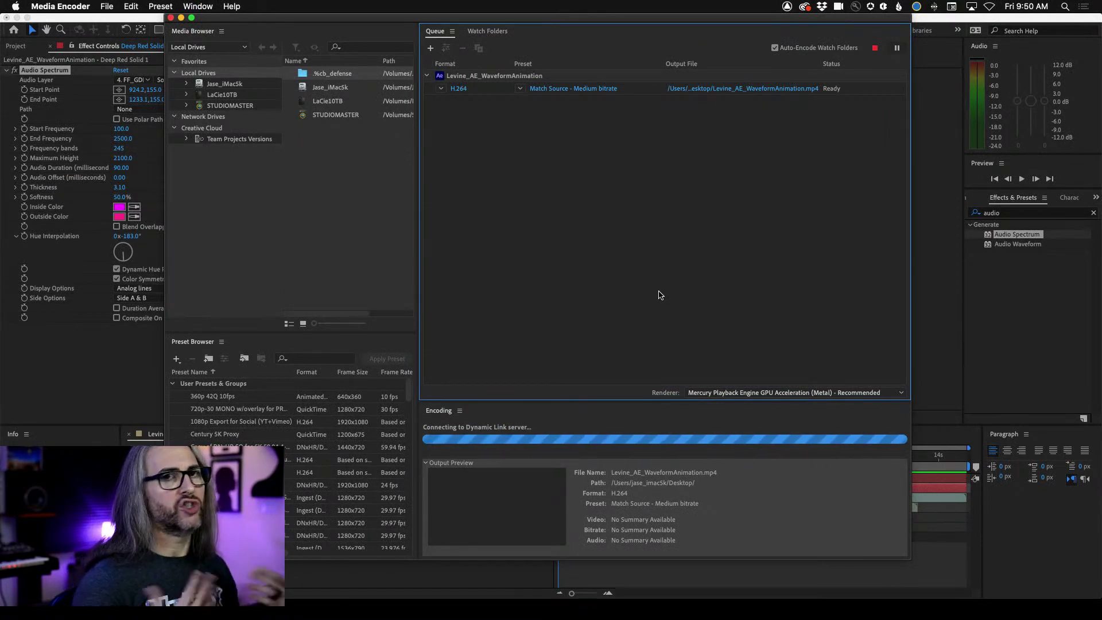
# Switch to Finder, hide the other applications, and play the exported MP4 from the desktop in Quick Look.
pyautogui.press('super+Tab')
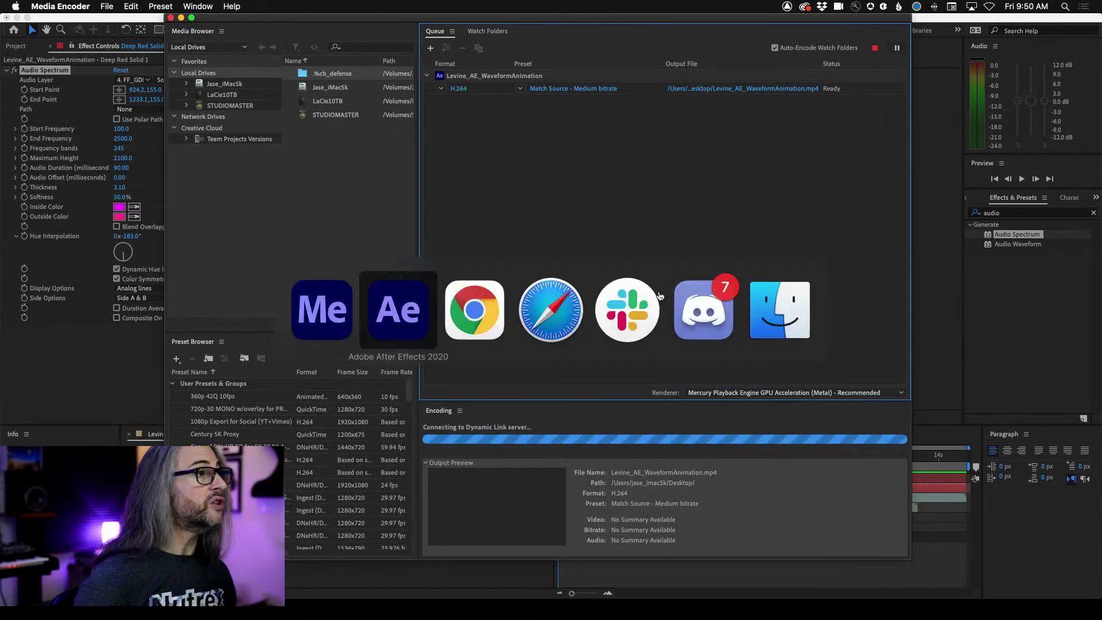
pyautogui.press('super+Tab')
pyautogui.press('super+Tab')
pyautogui.press('super+Tab')
pyautogui.press('super+Tab')
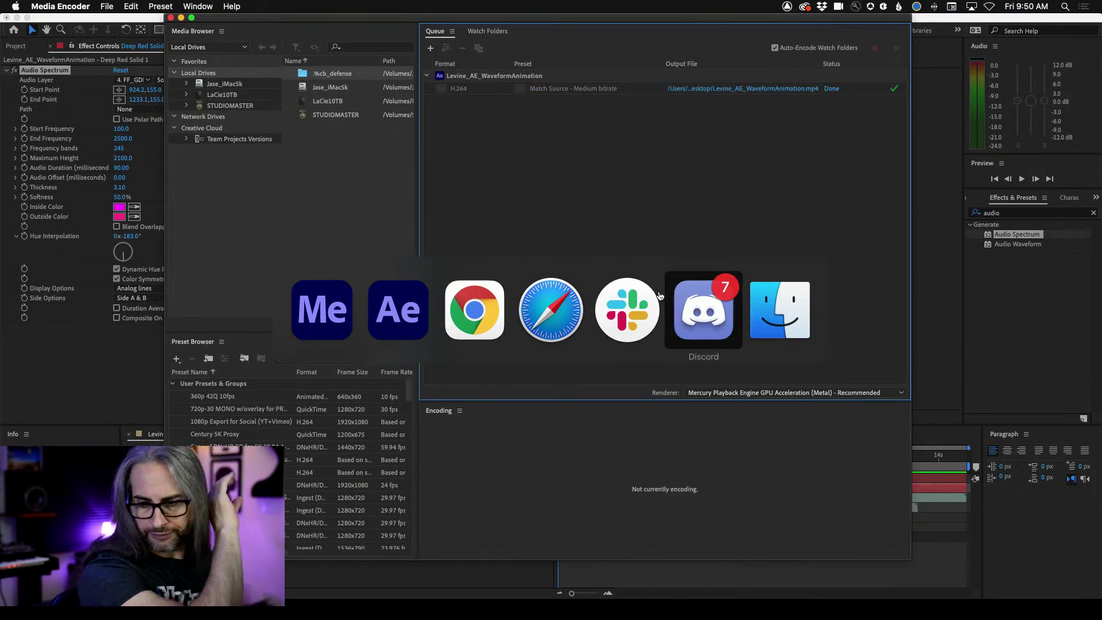
pyautogui.press('super+Tab')
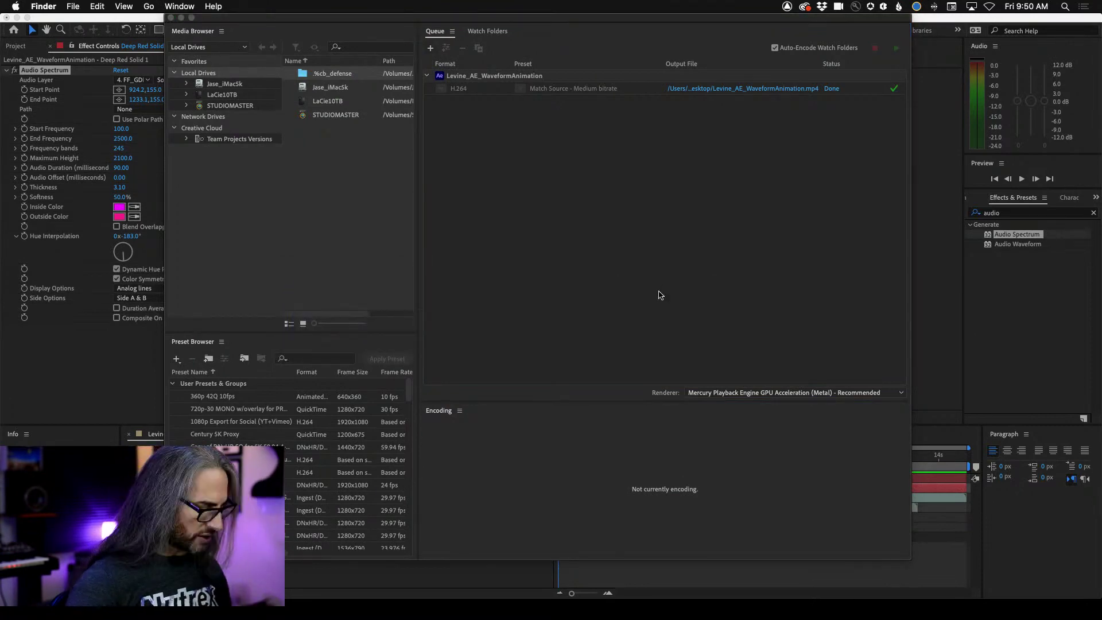
pyautogui.press('super+alt+h')
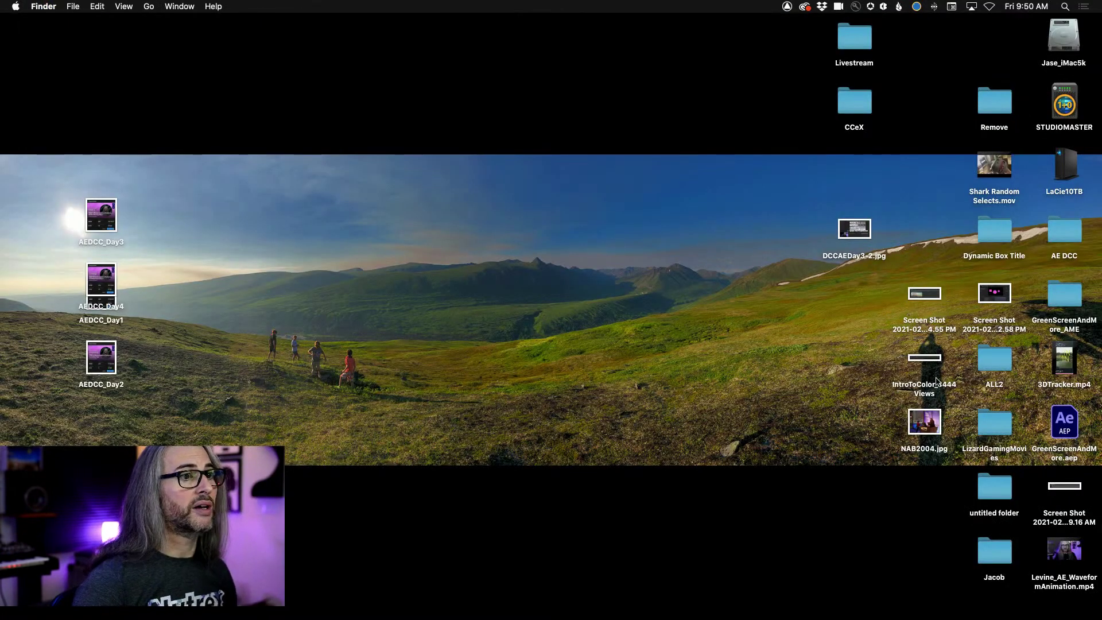
pyautogui.press('space')
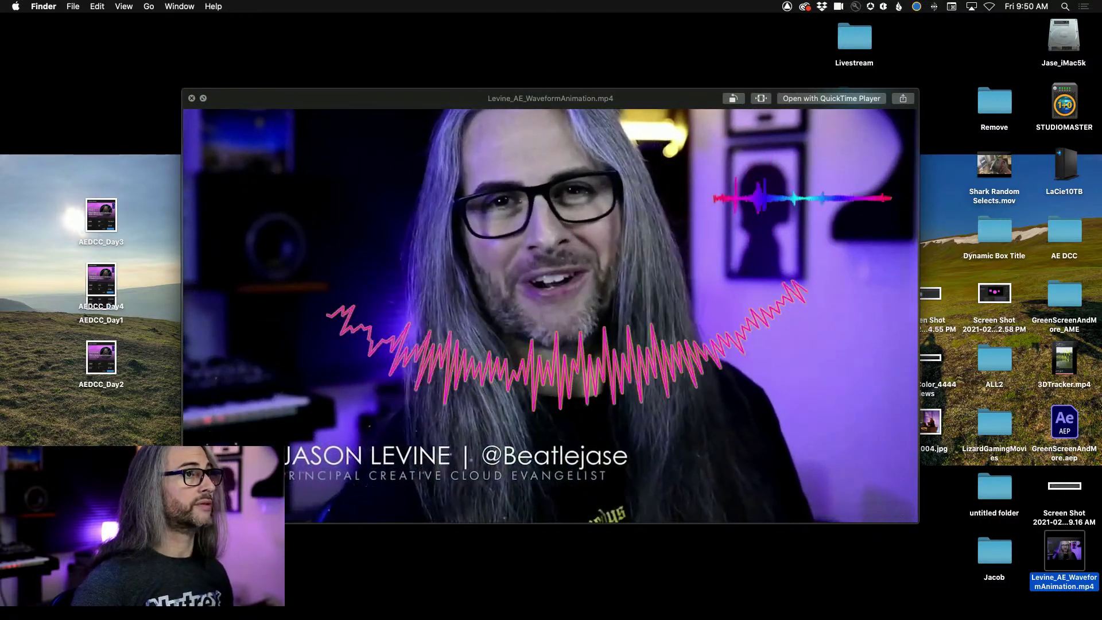
pyautogui.press('space')
# Switch to Discord and widen its window to span the full width of the screen.
pyautogui.press('super+Tab')
pyautogui.press('super+Tab')
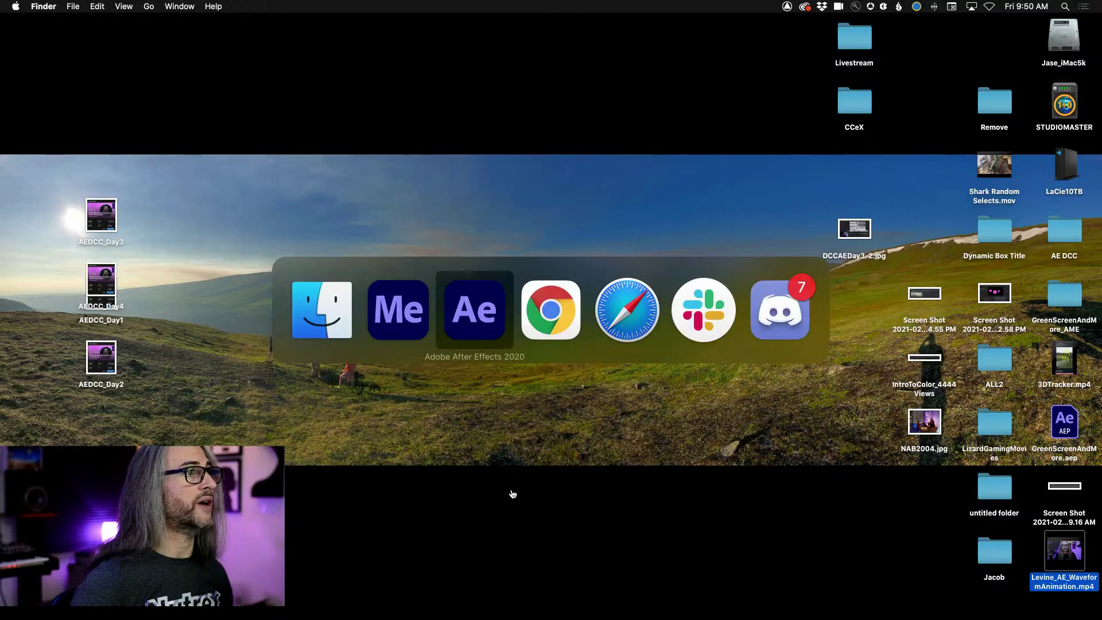
pyautogui.press('super+Tab')
pyautogui.press('super+Tab')
pyautogui.press('super+Tab')
pyautogui.press('super+Tab')
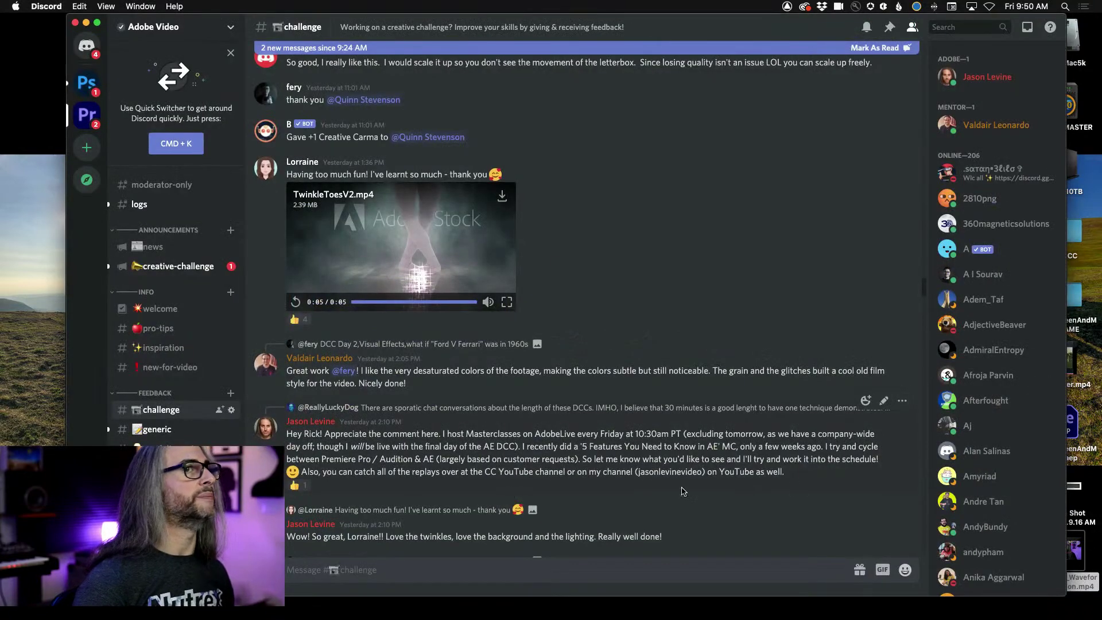
pyautogui.moveTo(1066, 394); pyautogui.dragTo(1099, 390)
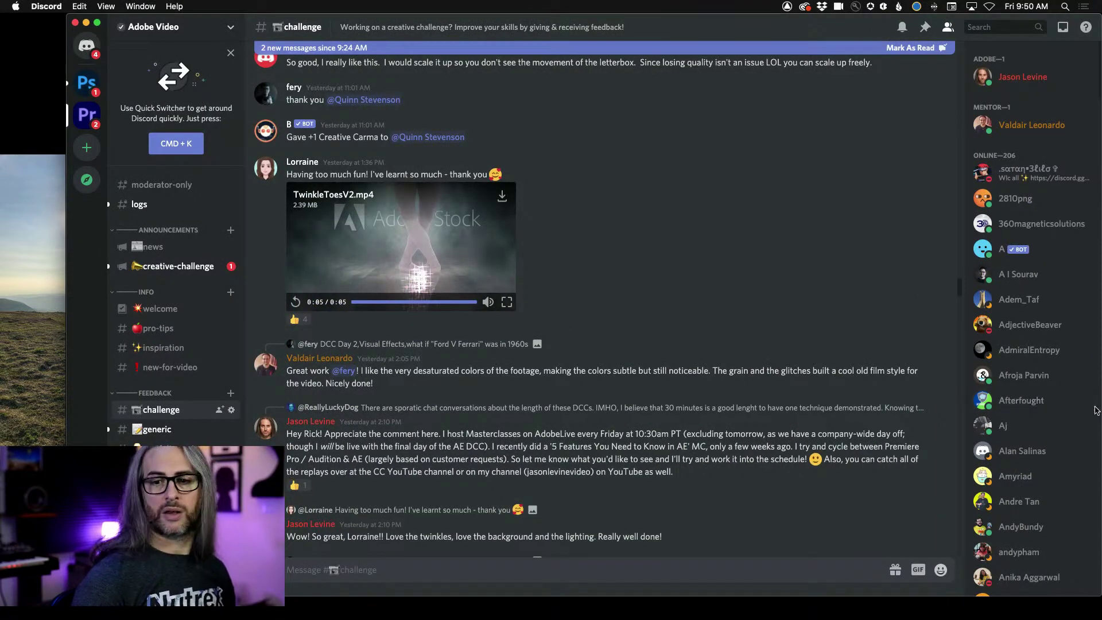
pyautogui.moveTo(66, 243); pyautogui.dragTo(2, 214)
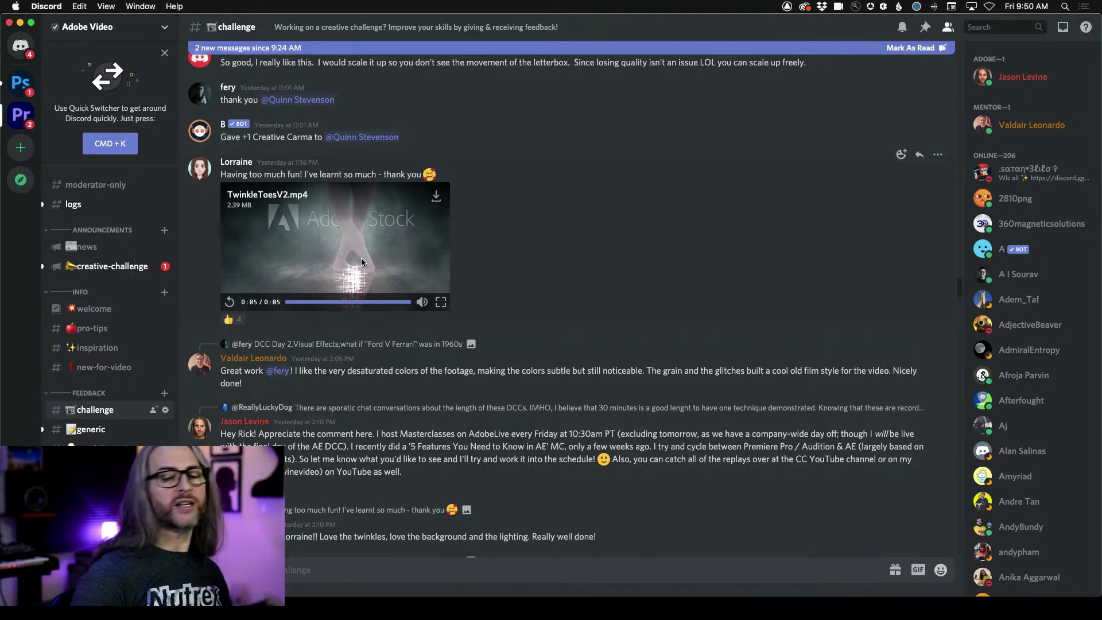
# Watch TwinkleToesV2.mp4 from the challenge channel in full screen, replaying it several times, and return to the channel.
pyautogui.click(440, 303)
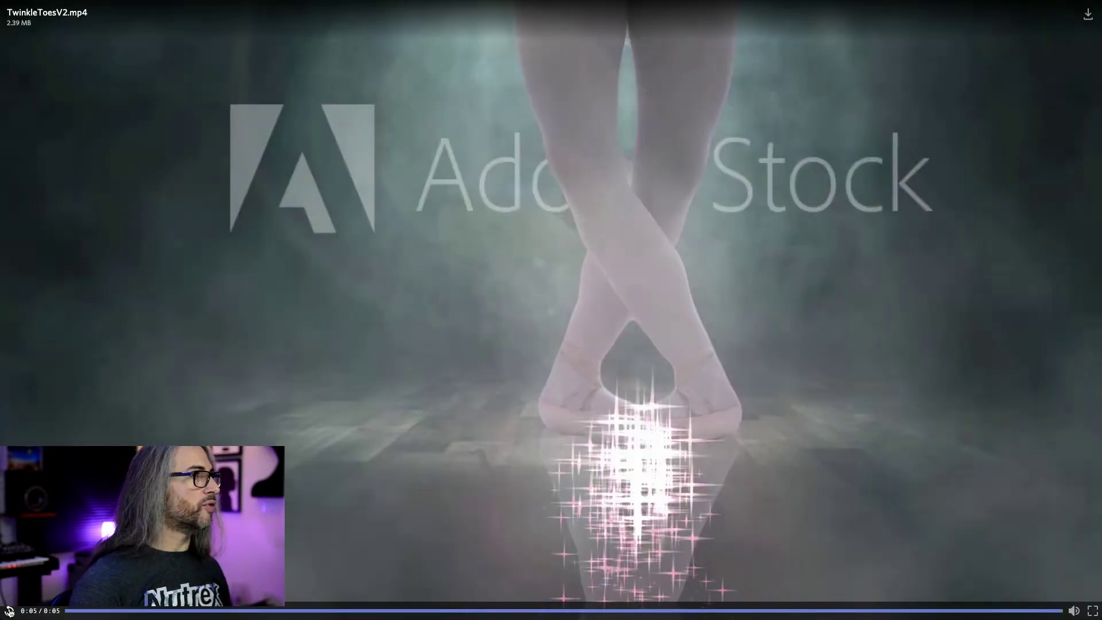
pyautogui.click(10, 612)
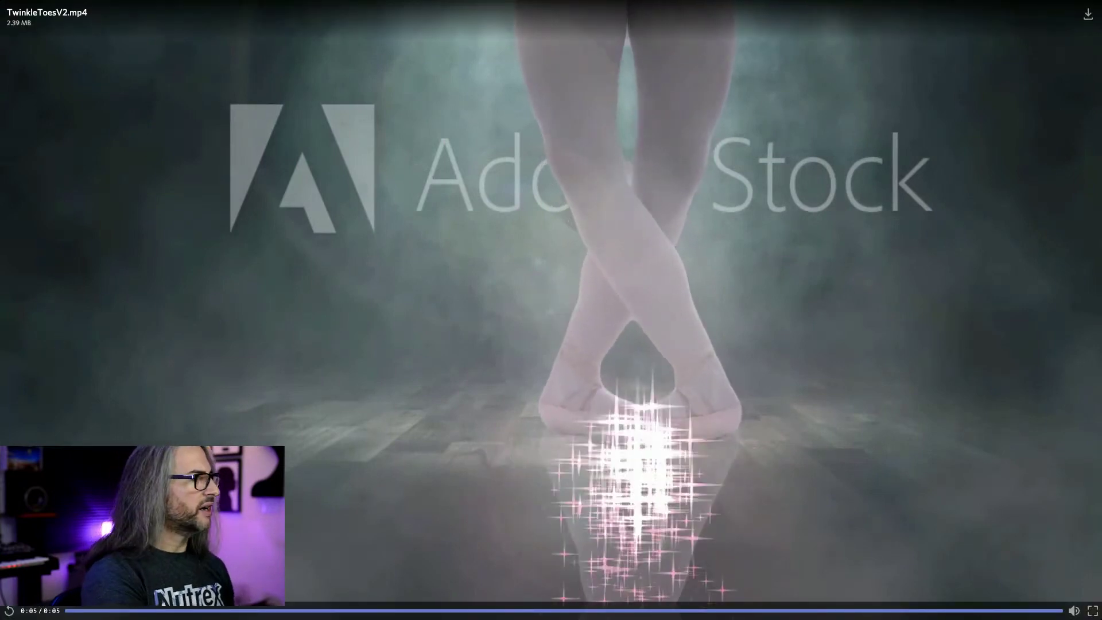
pyautogui.click(7, 611)
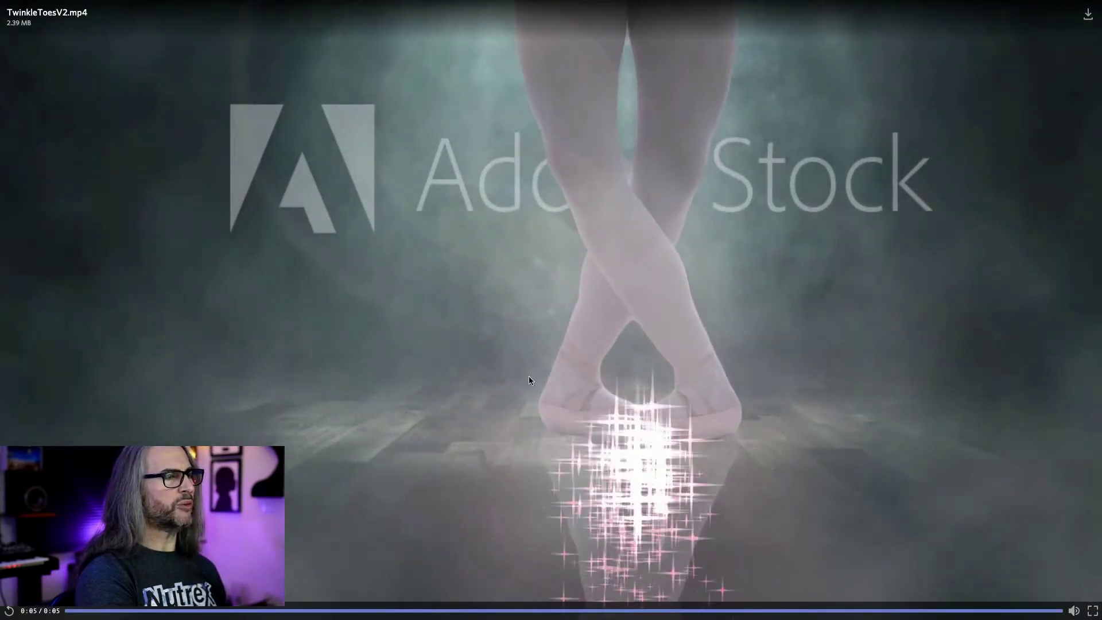
pyautogui.click(12, 611)
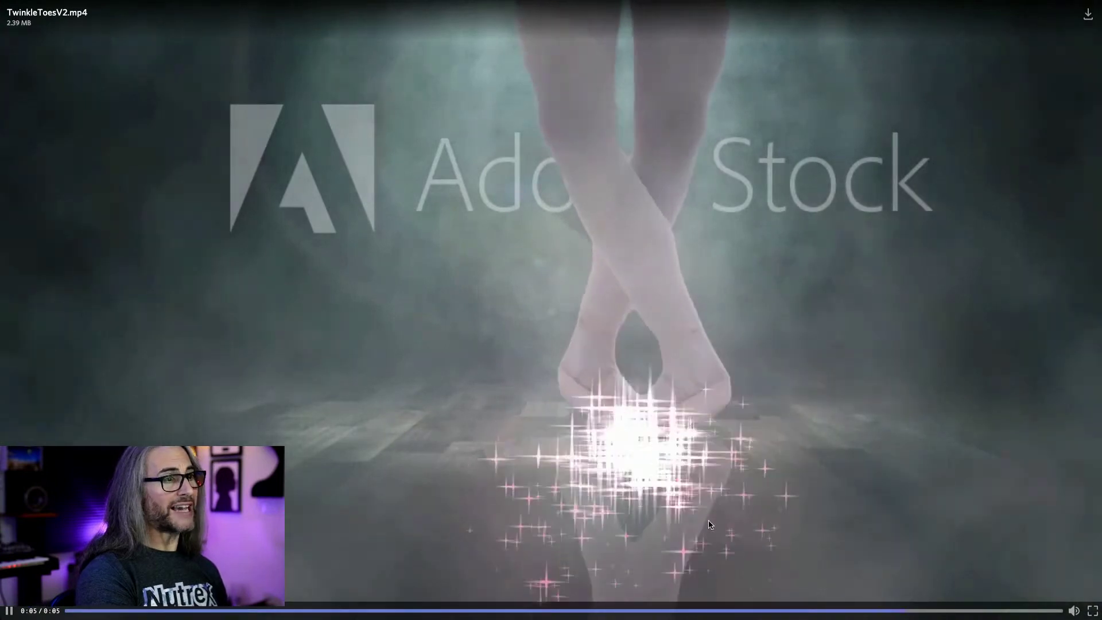
pyautogui.press('Escape')
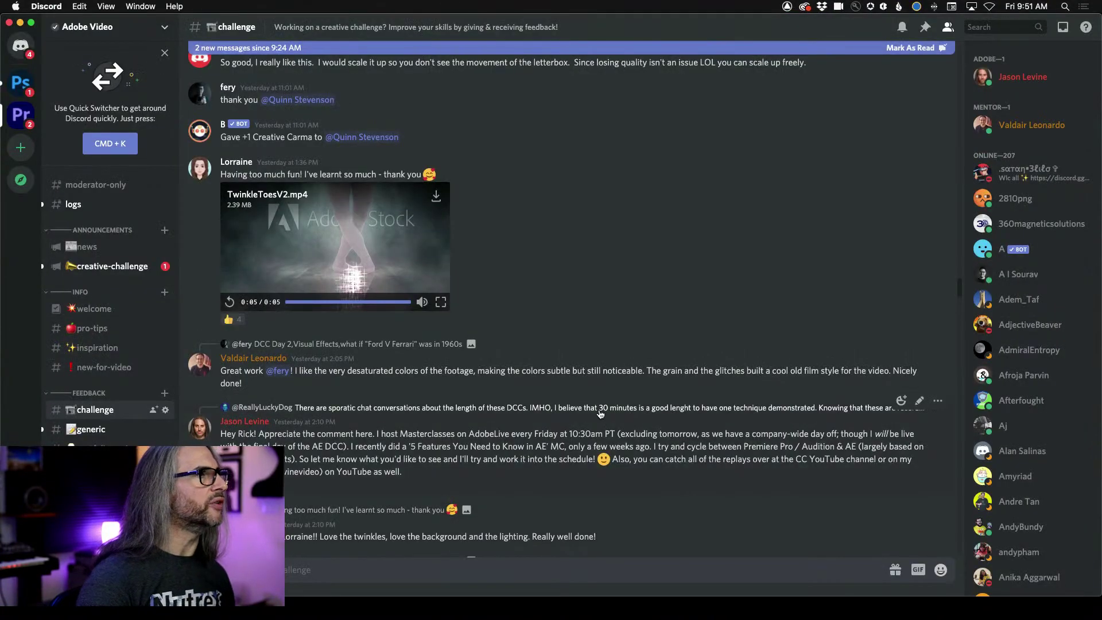
# Find the earlier Ford_v_Ferrari.mp4 post in the challenge channel, watch its video in full screen, and return to the channel.
pyautogui.scroll(5, 601, 413)
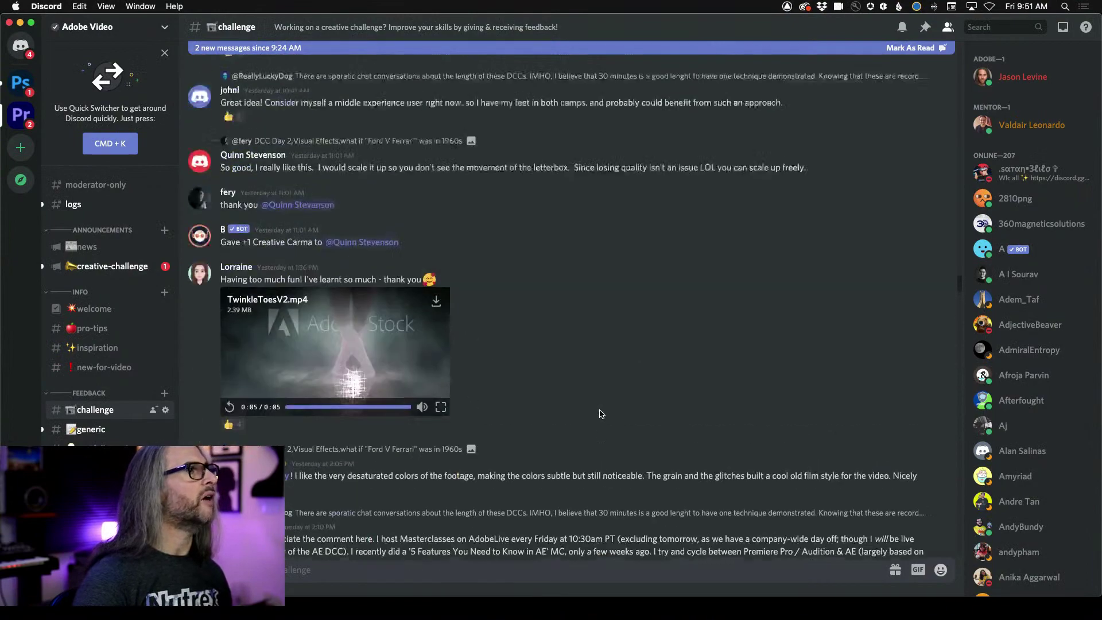
pyautogui.scroll(10, 600, 413)
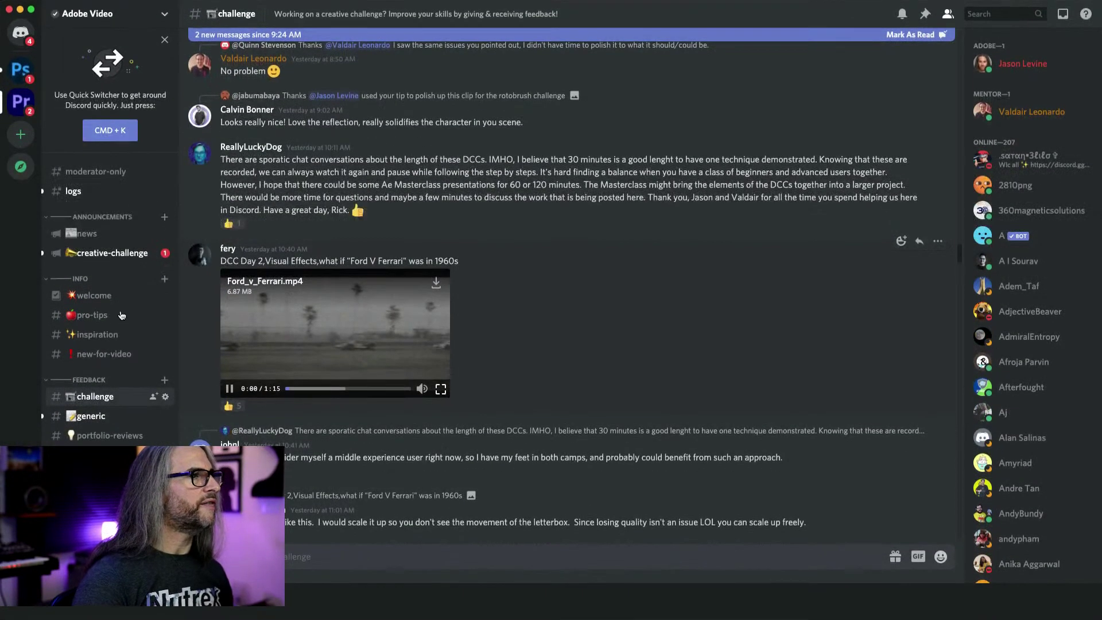
pyautogui.click(441, 402)
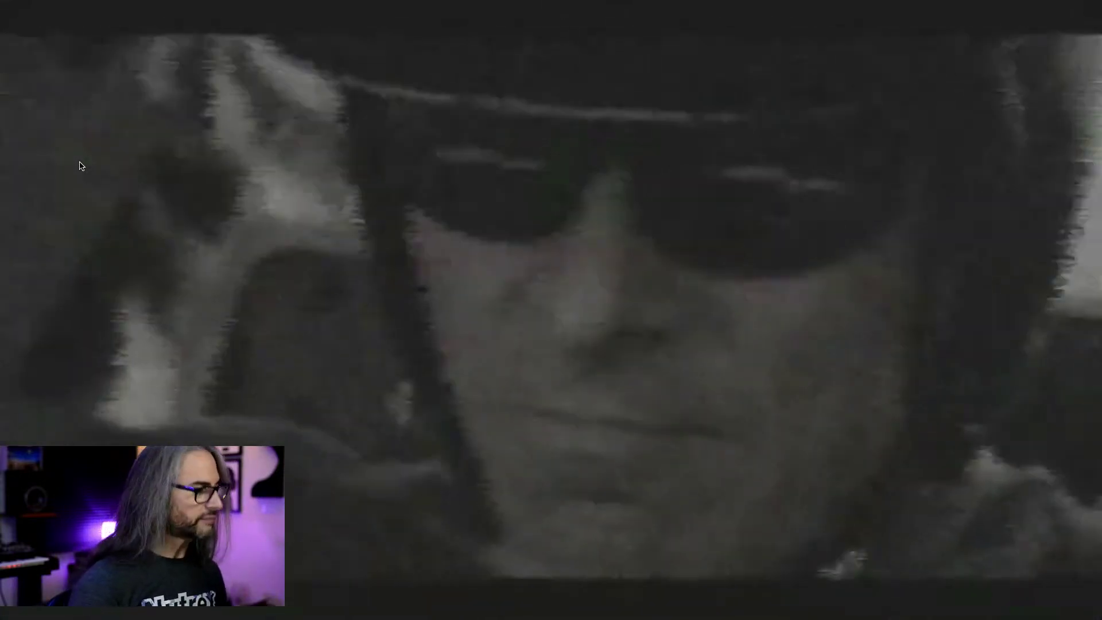
pyautogui.press('Escape')
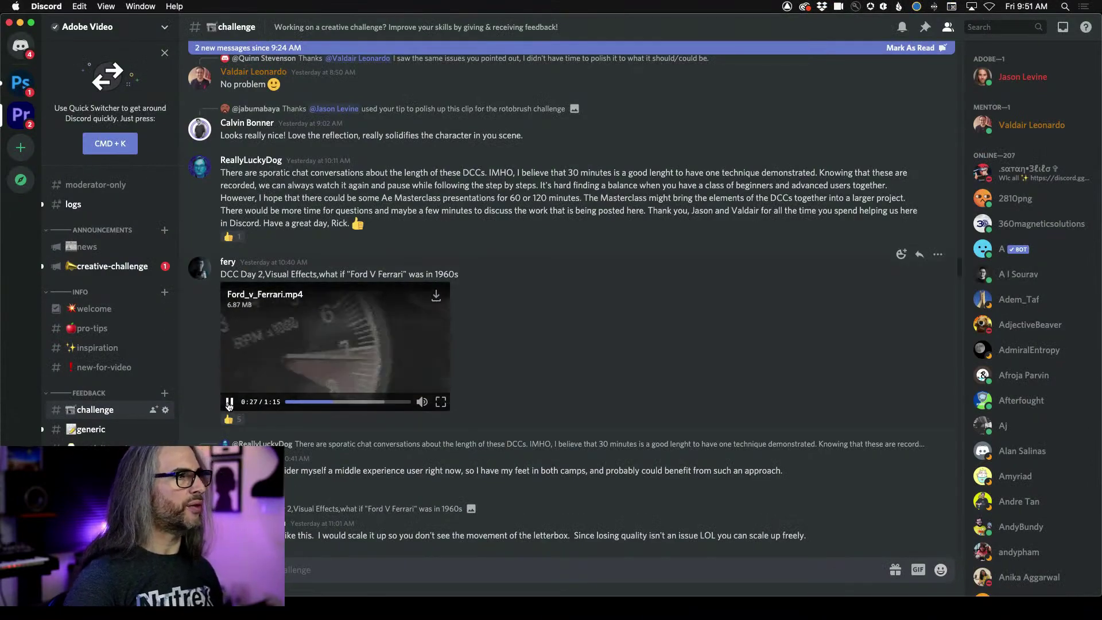
# Find the The_Lighthouse.mp4 post in the challenge channel, watch its video in full screen with several replays, and return to the channel.
pyautogui.scroll(-20, 394, 436)
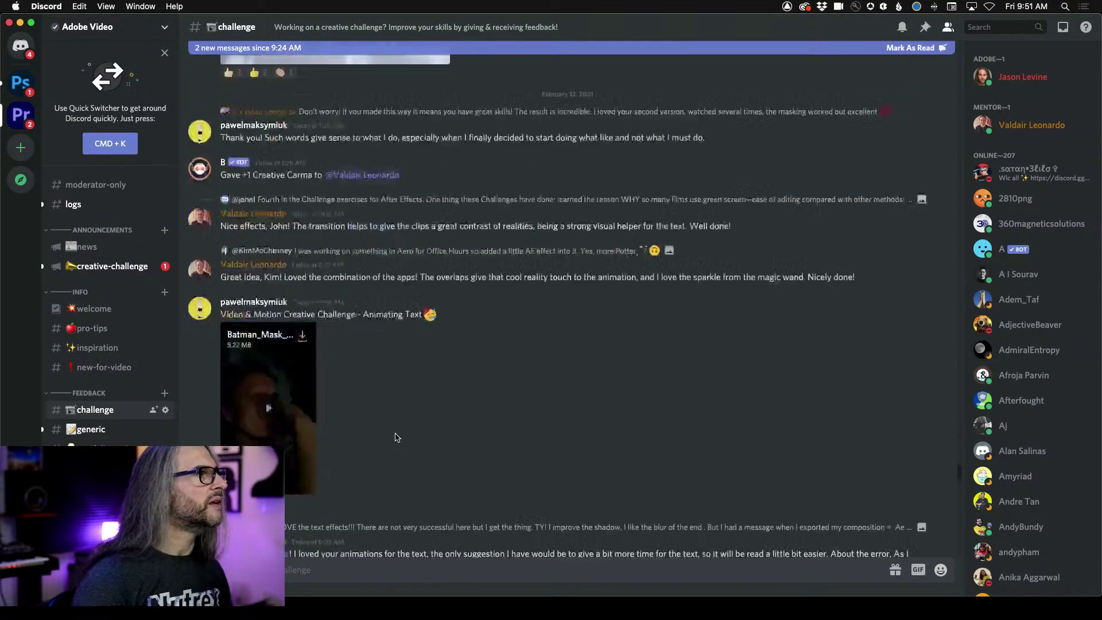
pyautogui.scroll(-4, 395, 438)
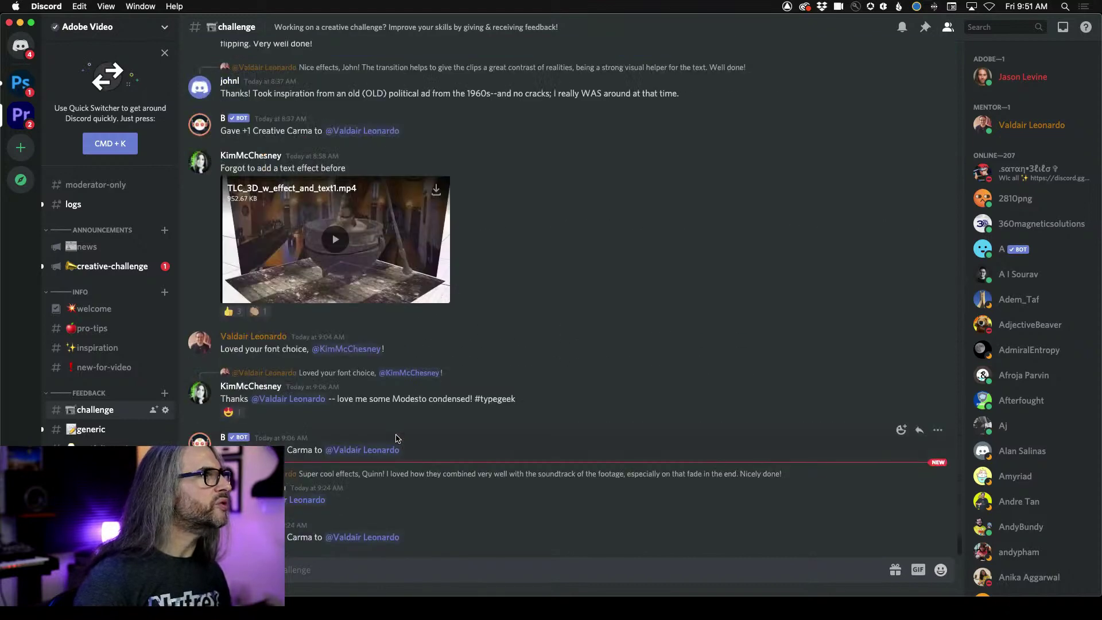
pyautogui.scroll(10, 396, 438)
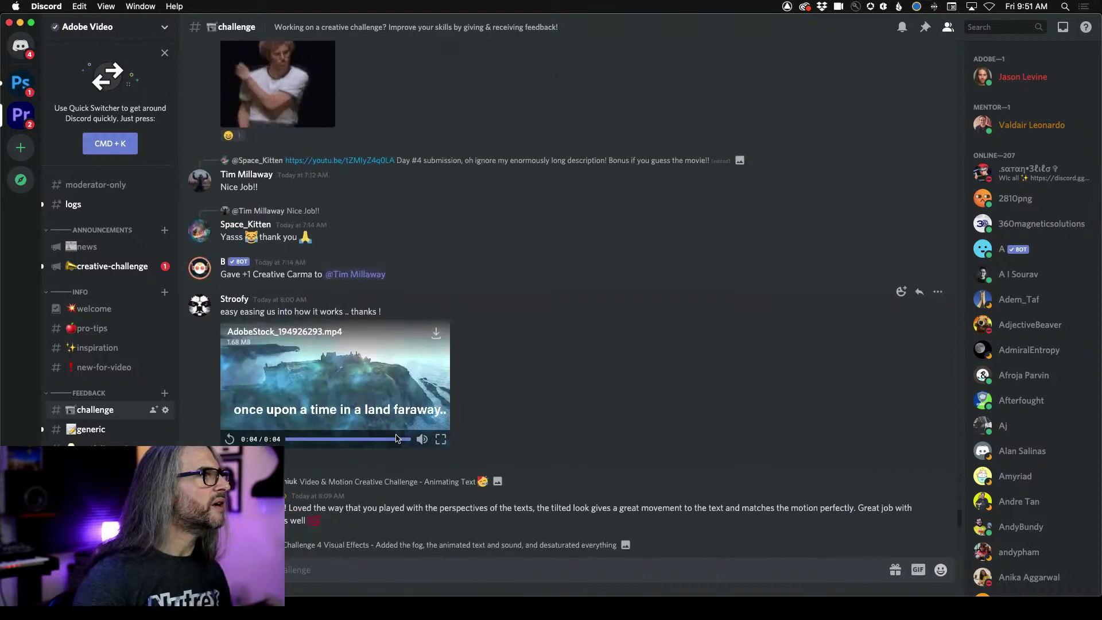
pyautogui.scroll(10, 396, 439)
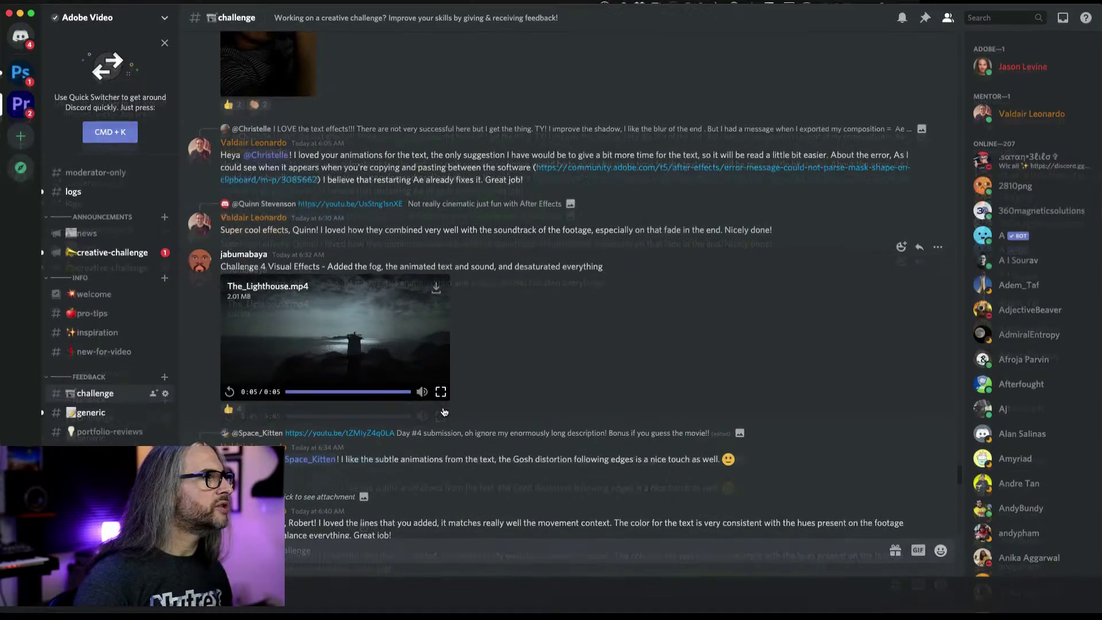
pyautogui.click(443, 409)
pyautogui.click(9, 612)
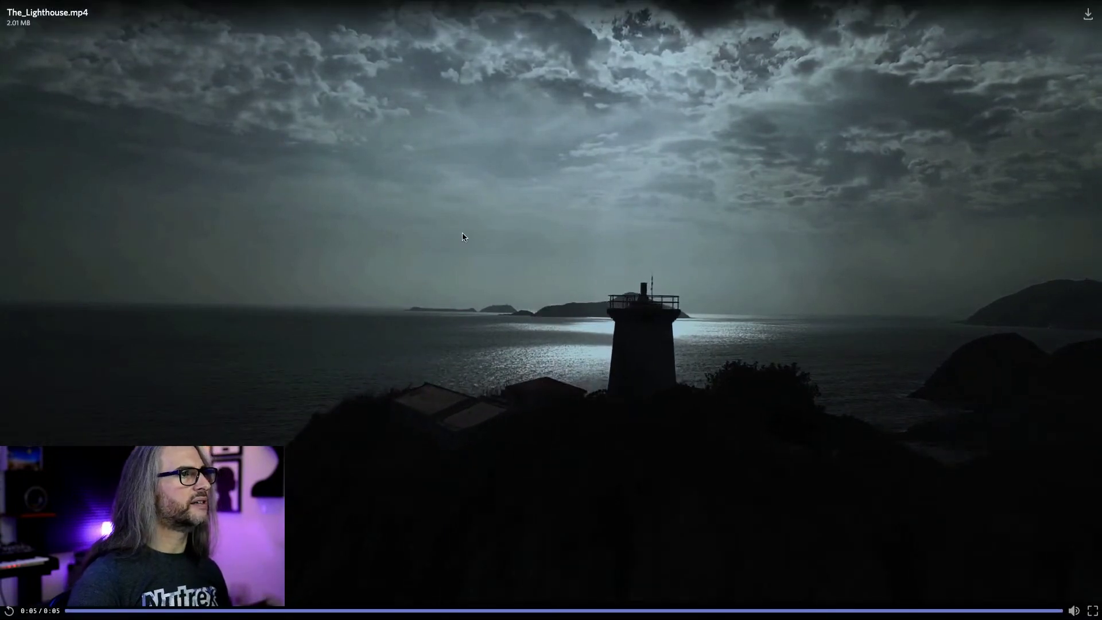
pyautogui.click(10, 612)
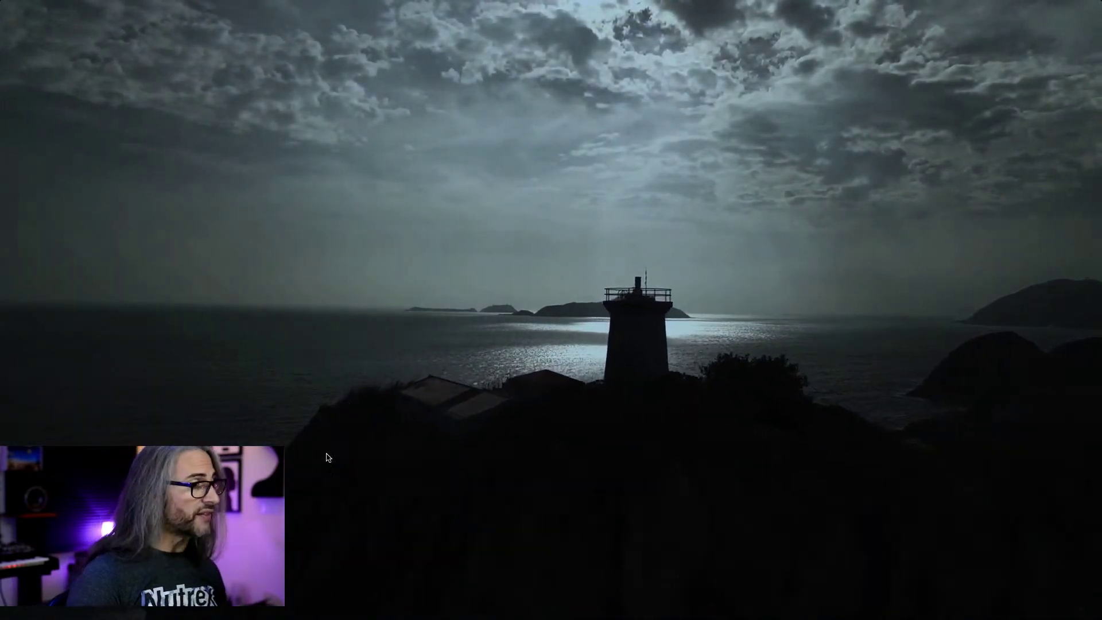
pyautogui.click(10, 612)
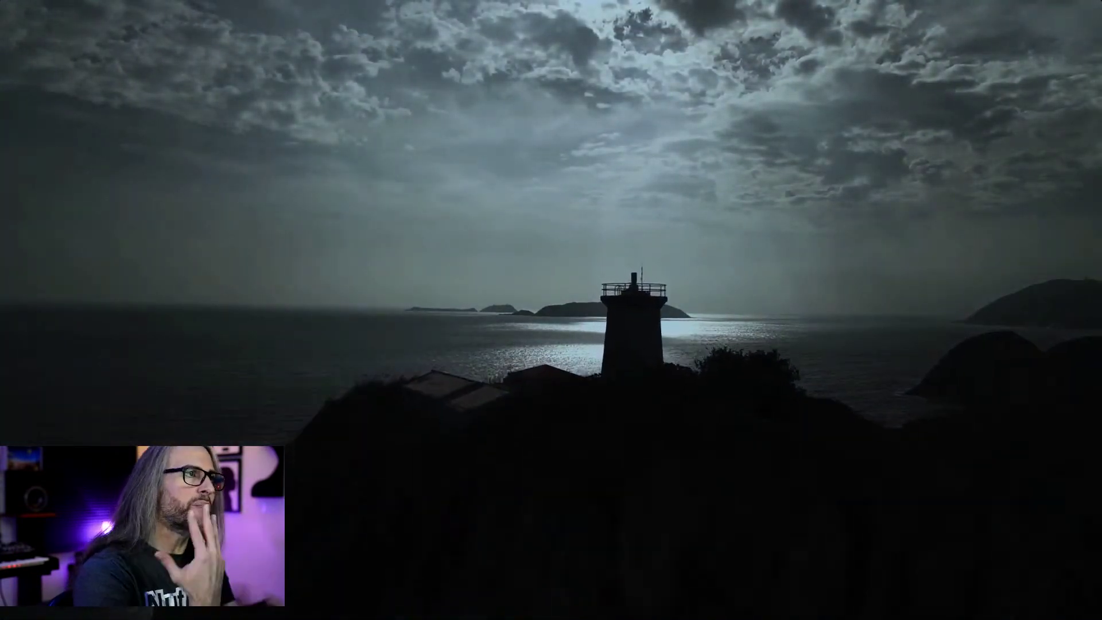
pyautogui.press('Escape')
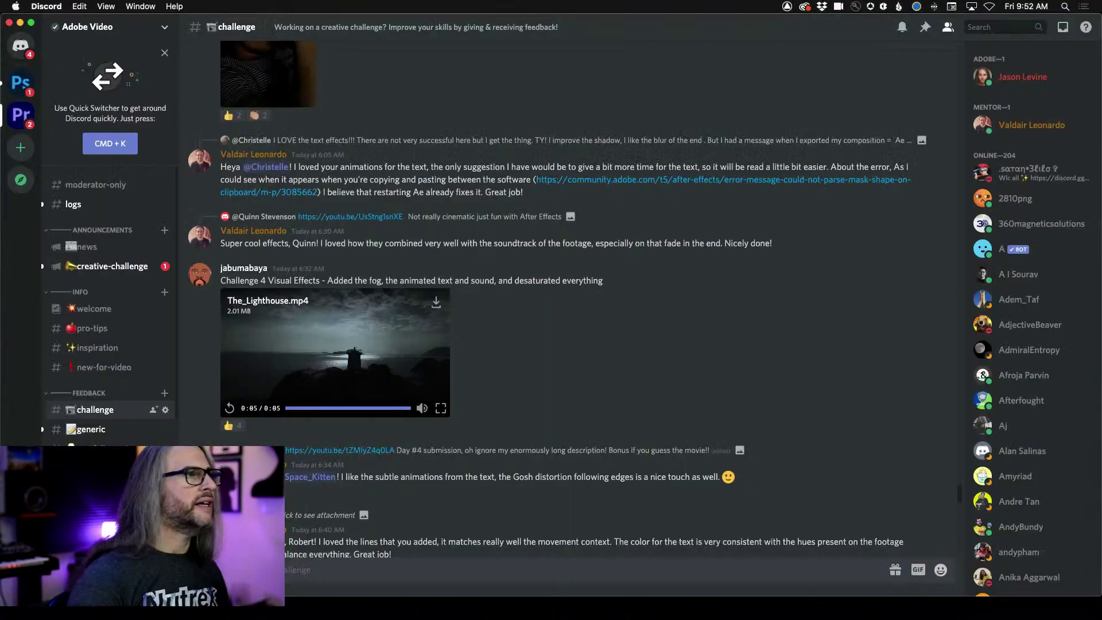
# Find the earlier Day #4 YouTube submission "Adobe After Effects Practice!", watch it in full screen, and return to the channel.
pyautogui.scroll(15, 552, 379)
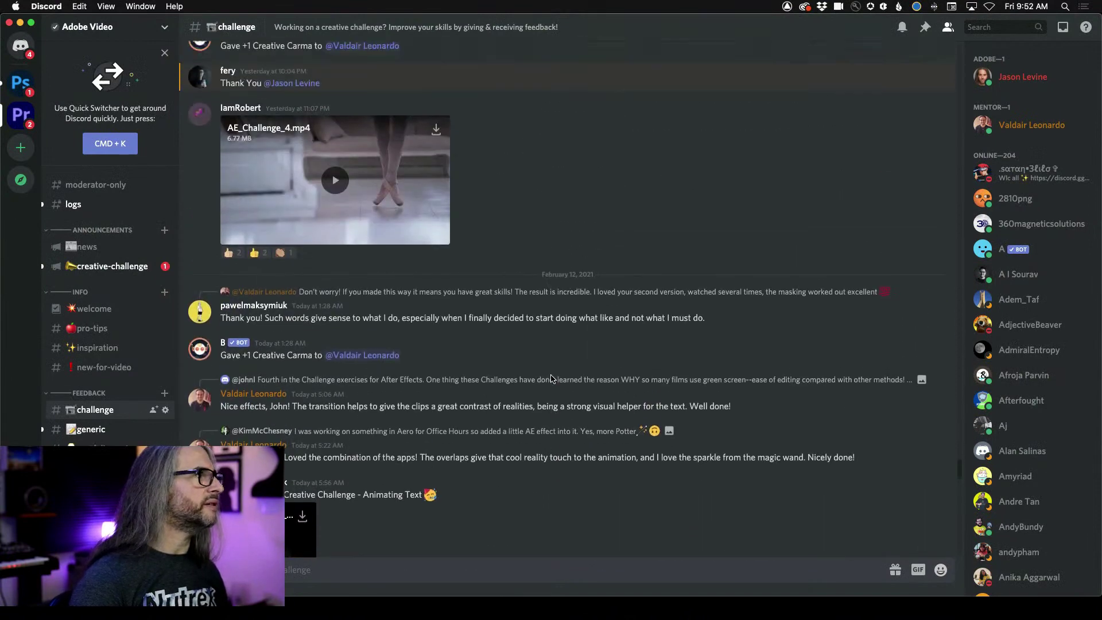
pyautogui.scroll(5, 551, 379)
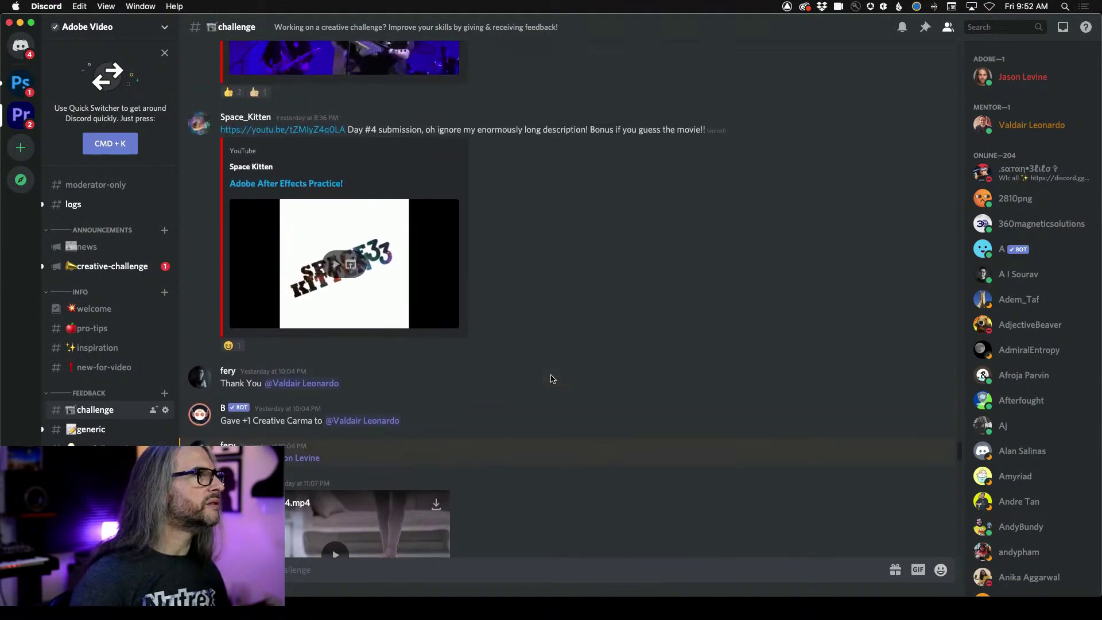
pyautogui.scroll(3, 446, 415)
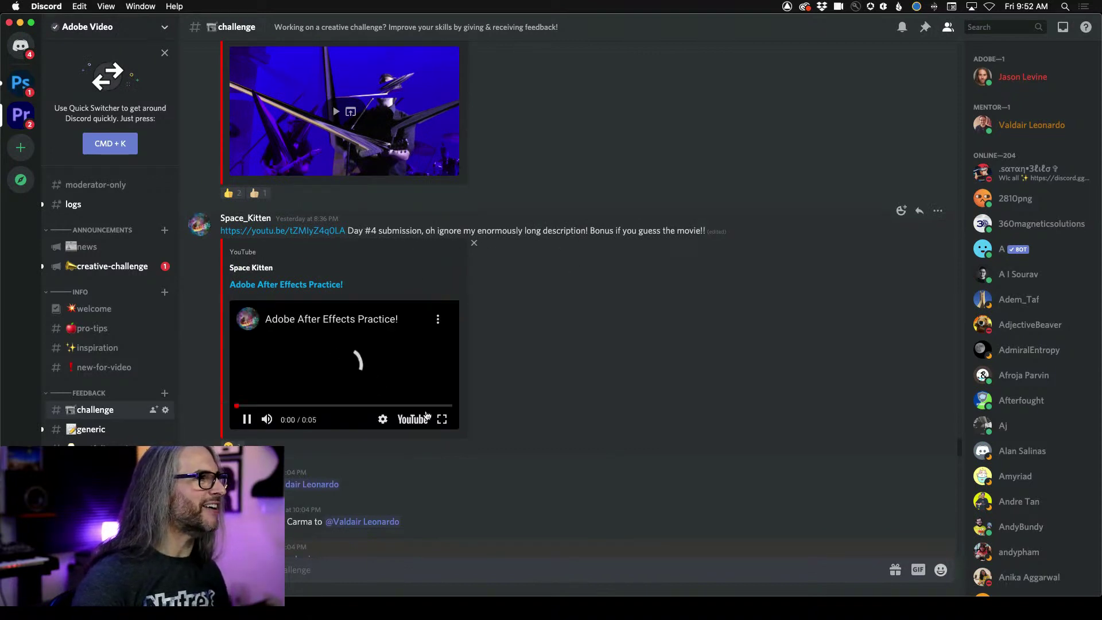
pyautogui.click(447, 423)
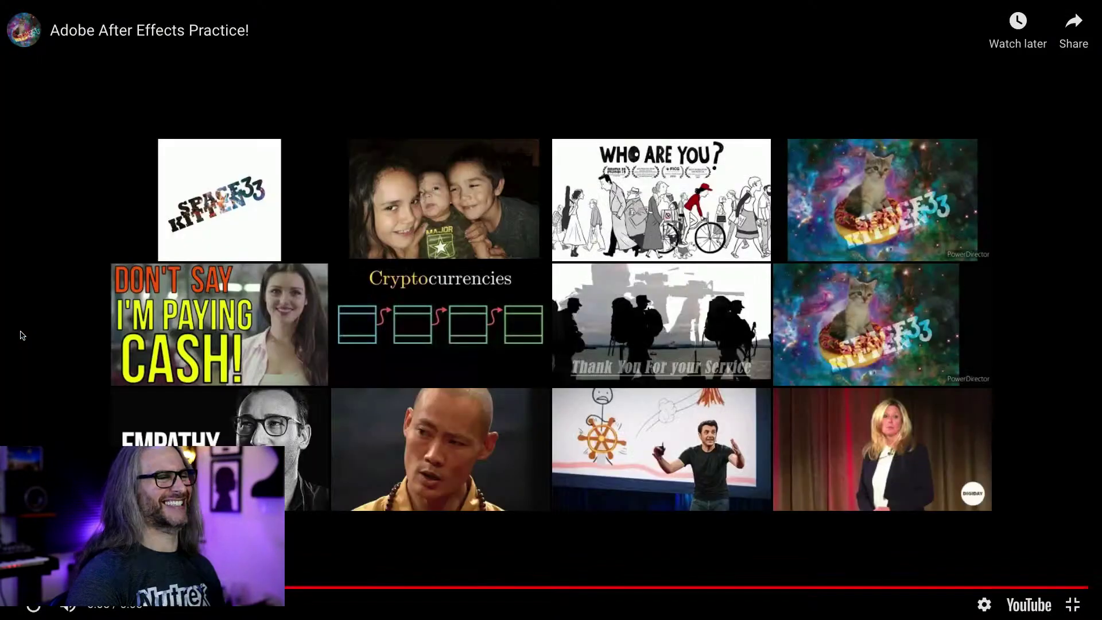
pyautogui.press('Escape')
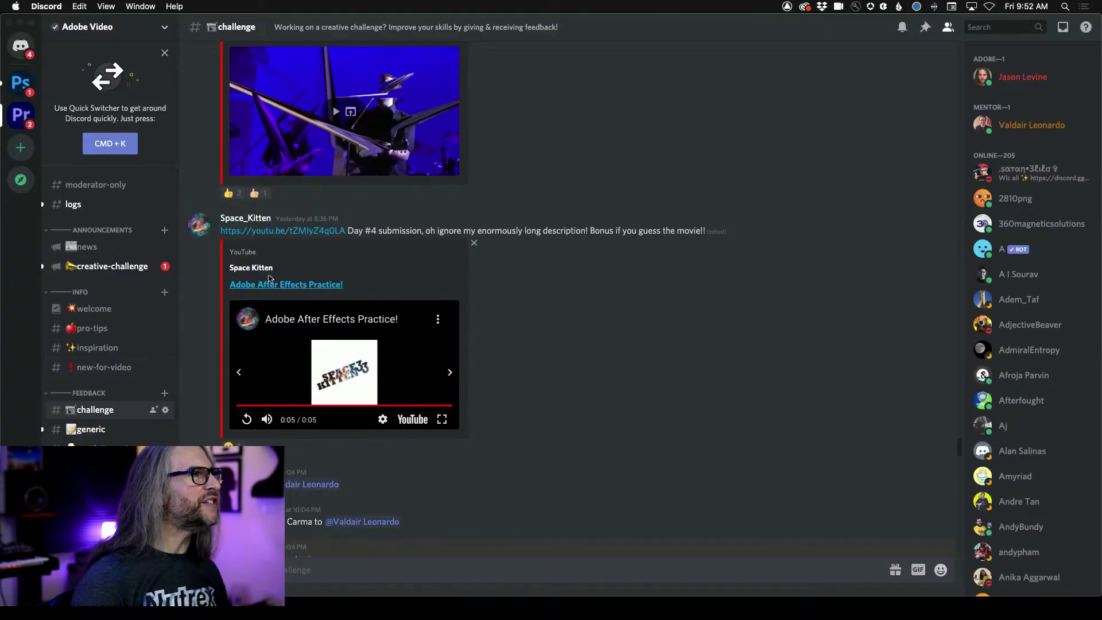
# Play the embedded YouTube video "Adobe DCC day 4" from the preceding post in full screen and return to the channel.
pyautogui.scroll(5, 380, 368)
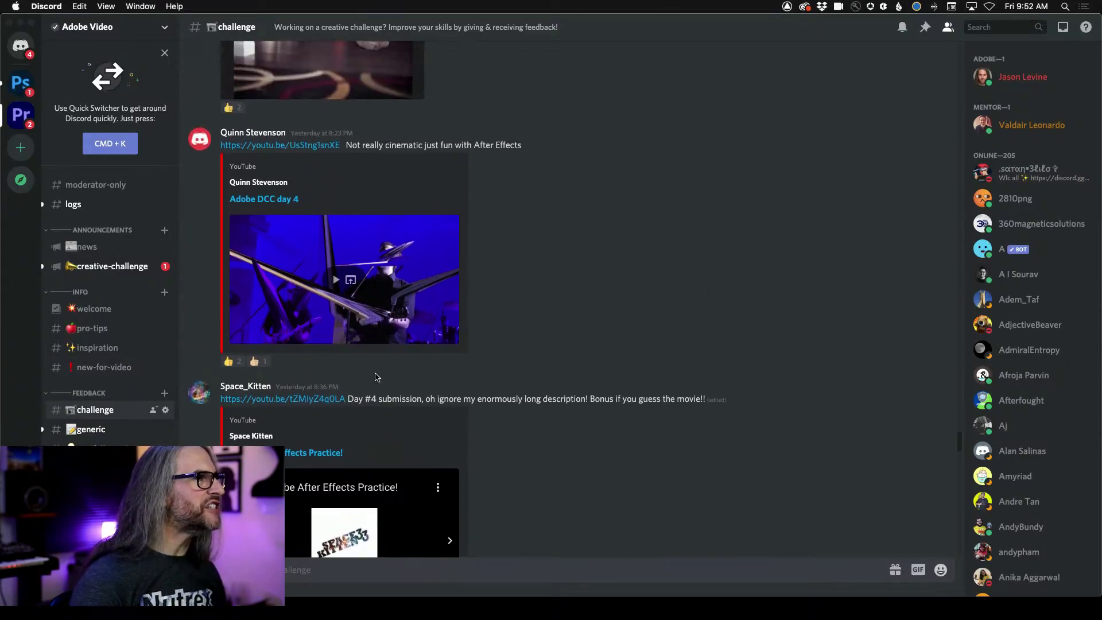
pyautogui.click(331, 282)
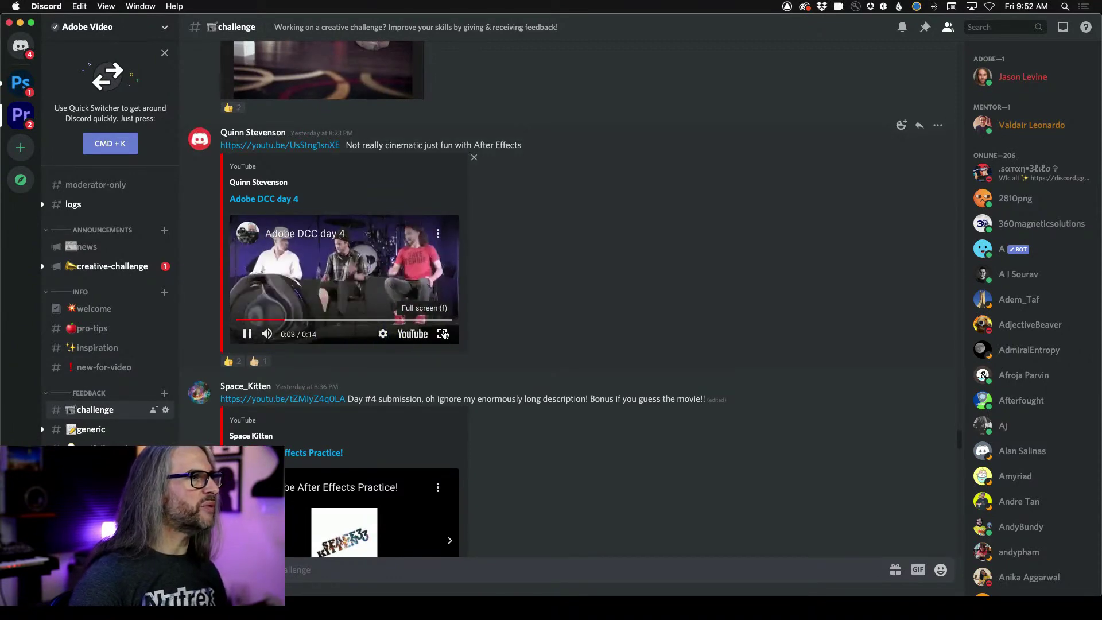
pyautogui.click(442, 334)
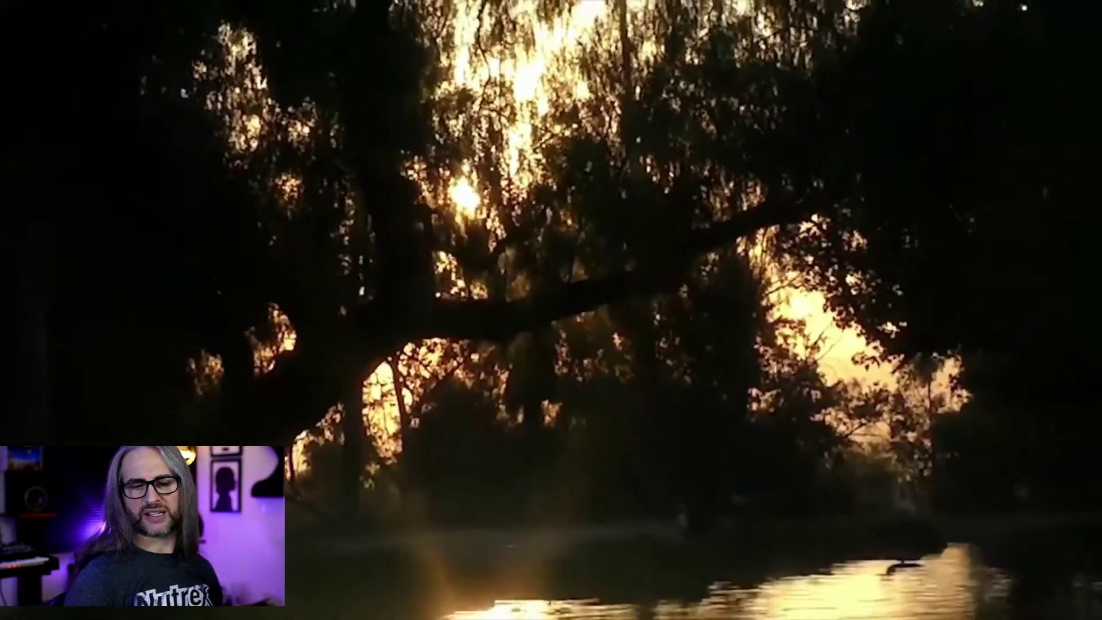
pyautogui.press('Escape')
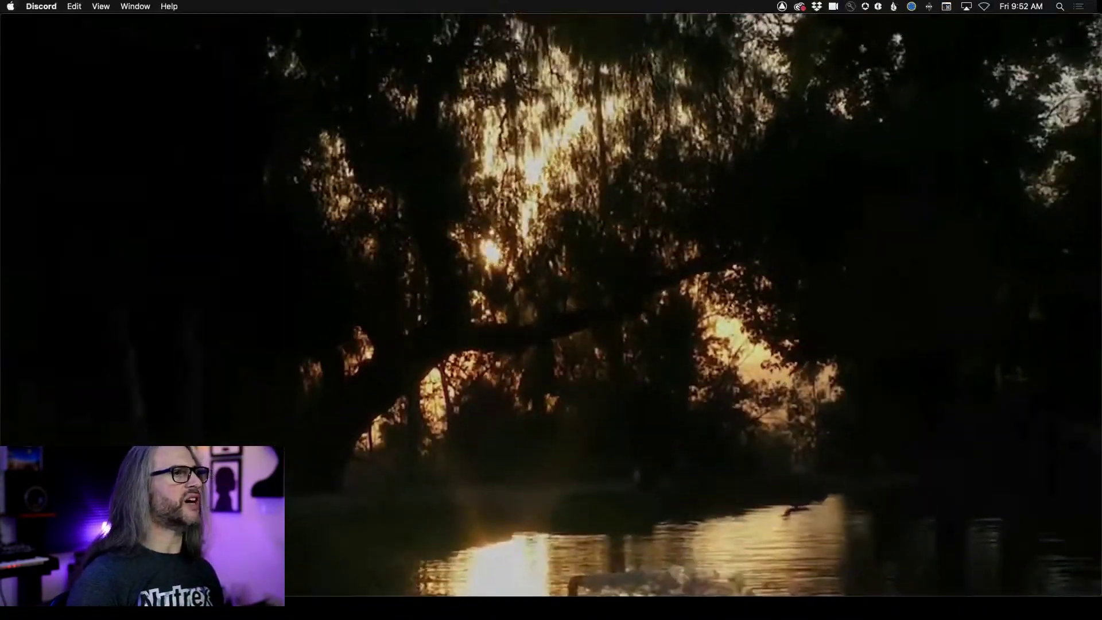
# Watch MASK_A_MOVING_OBJECT_1.mp4 from the challenge channel in full screen, replaying it twice, and return to the channel.
pyautogui.scroll(5, 381, 325)
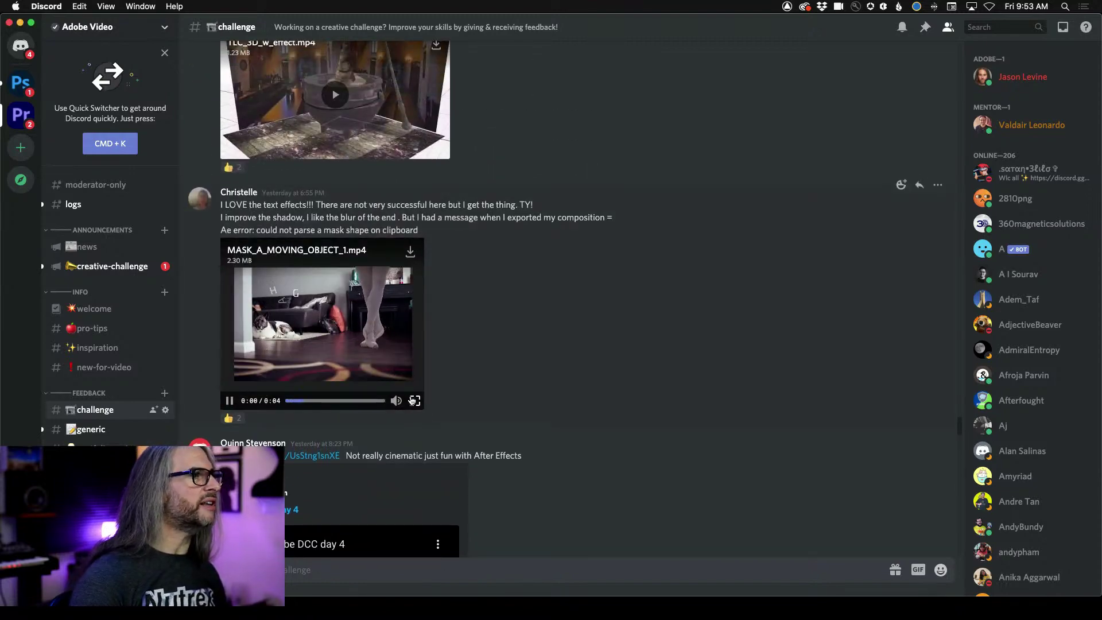
pyautogui.click(414, 400)
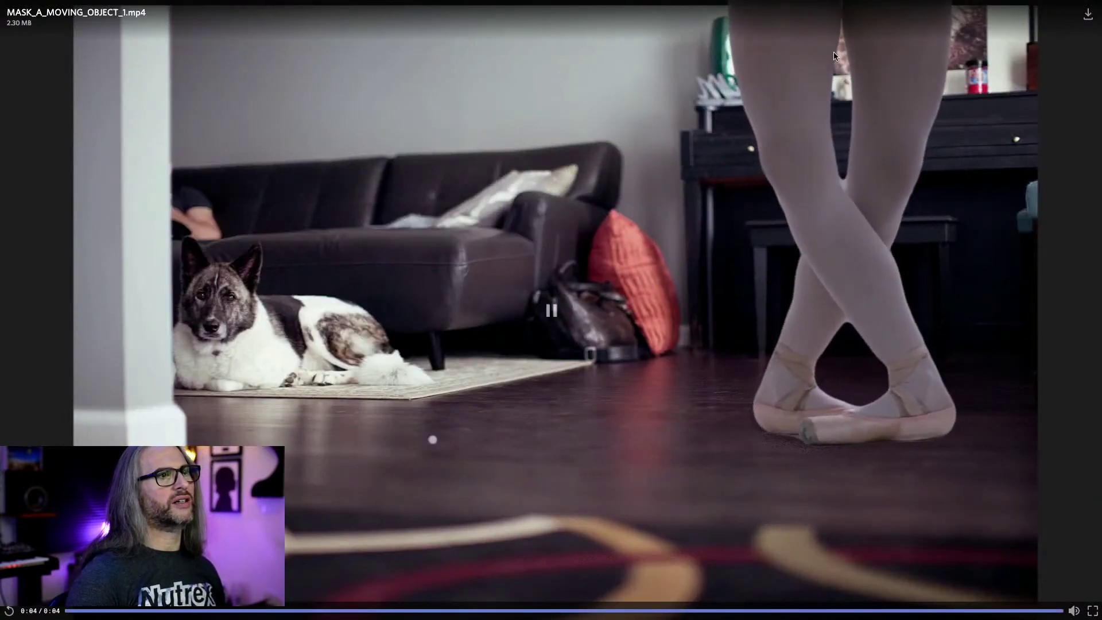
pyautogui.click(11, 611)
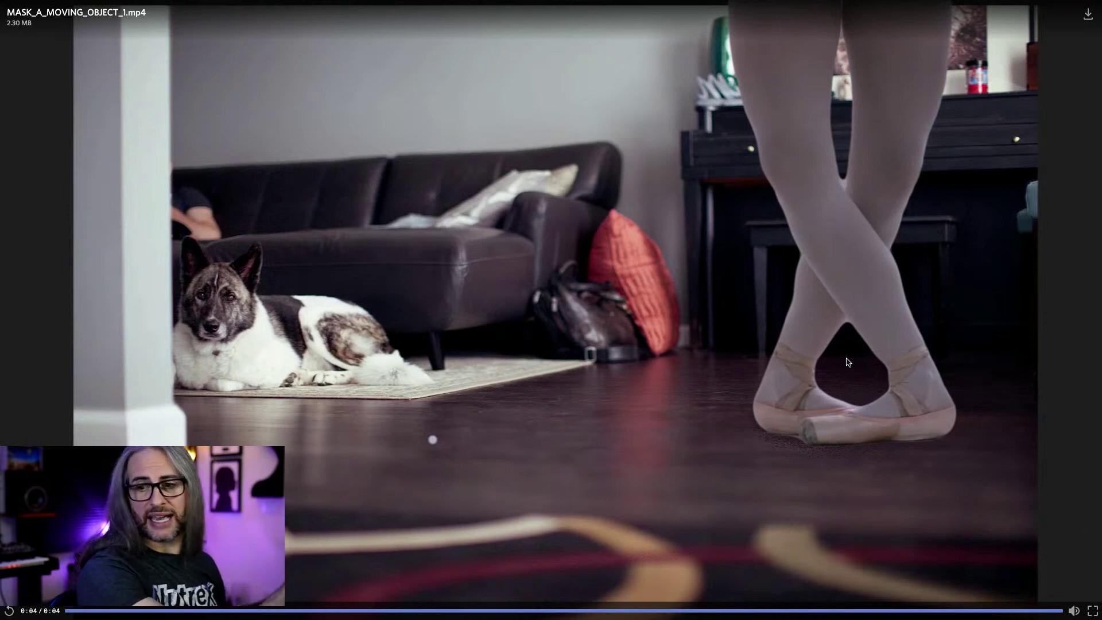
pyautogui.click(10, 611)
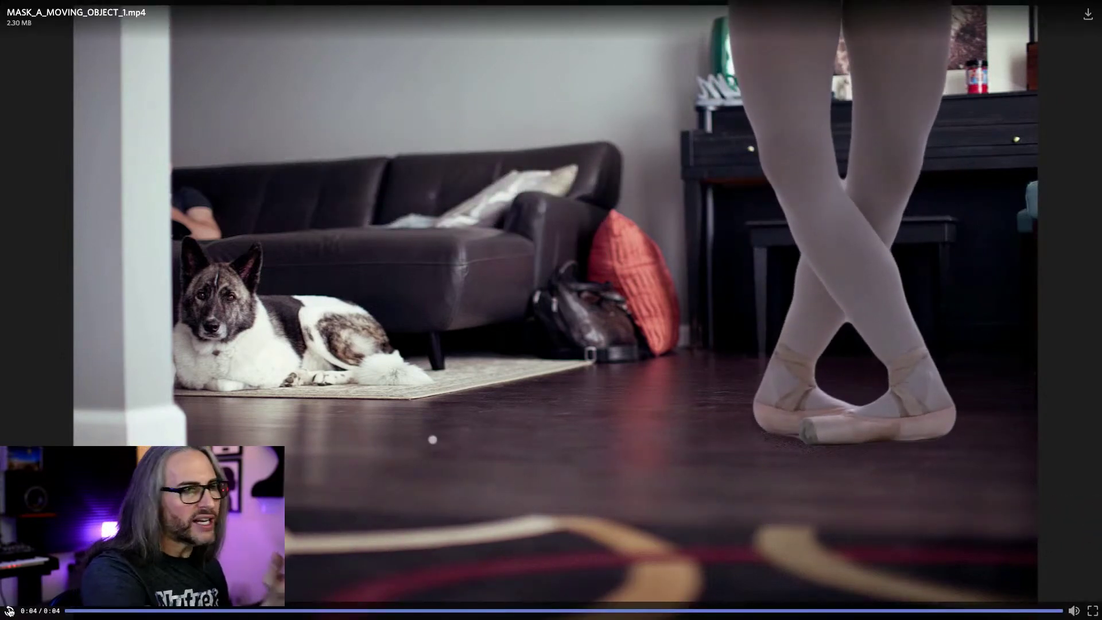
pyautogui.press('Escape')
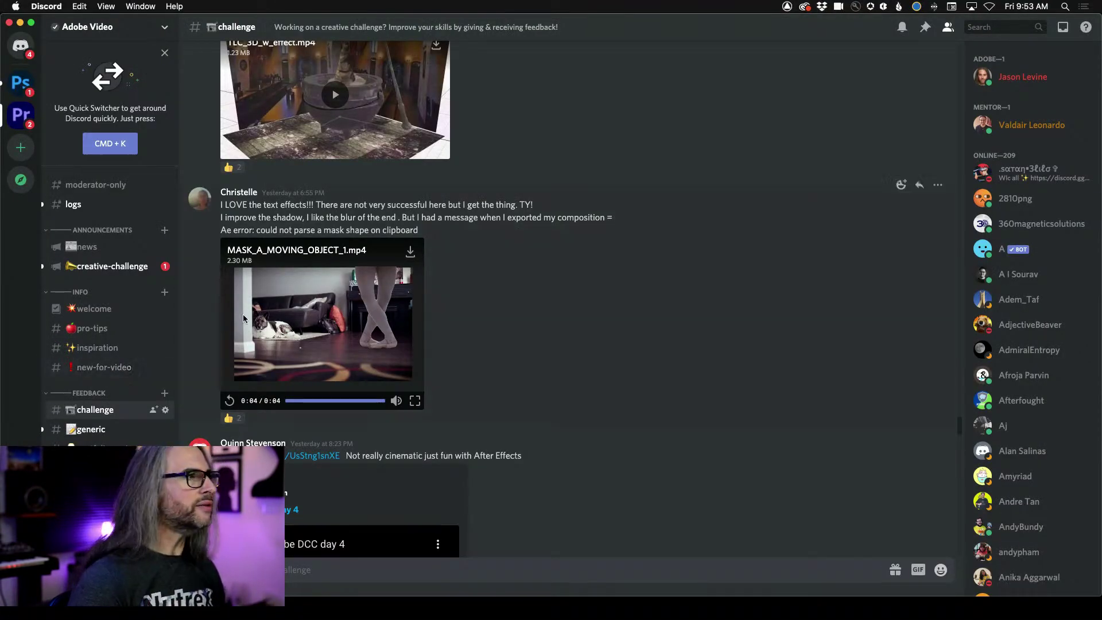
# Find the earlier private_ryan.mp4 post, watch its video in full screen, replay it twice, and return to the channel.
pyautogui.scroll(15, 242, 315)
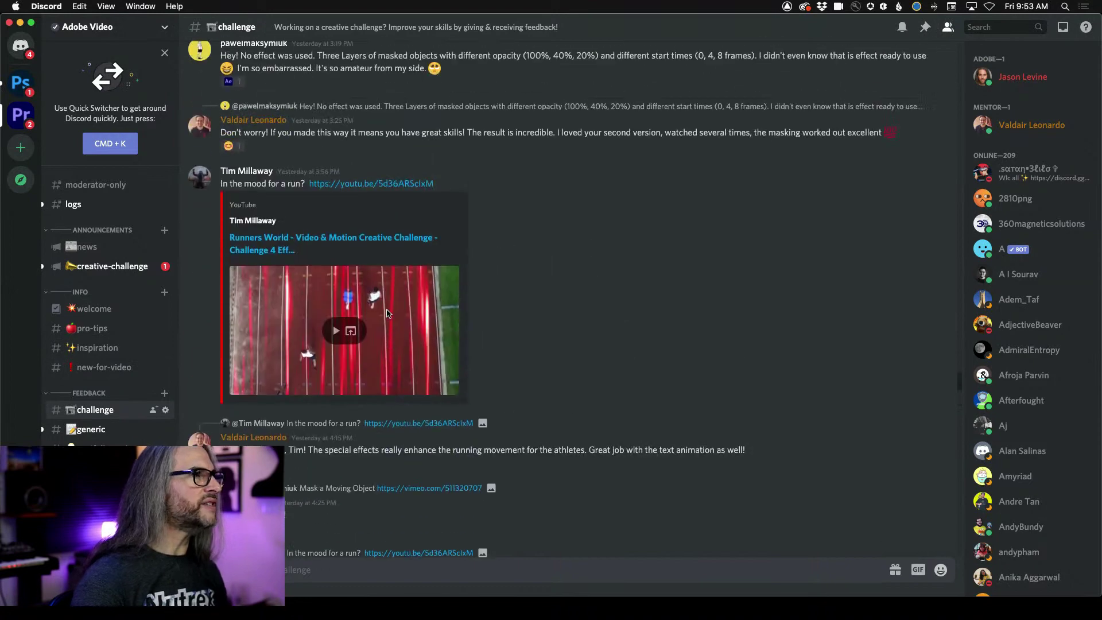
pyautogui.scroll(10, 387, 313)
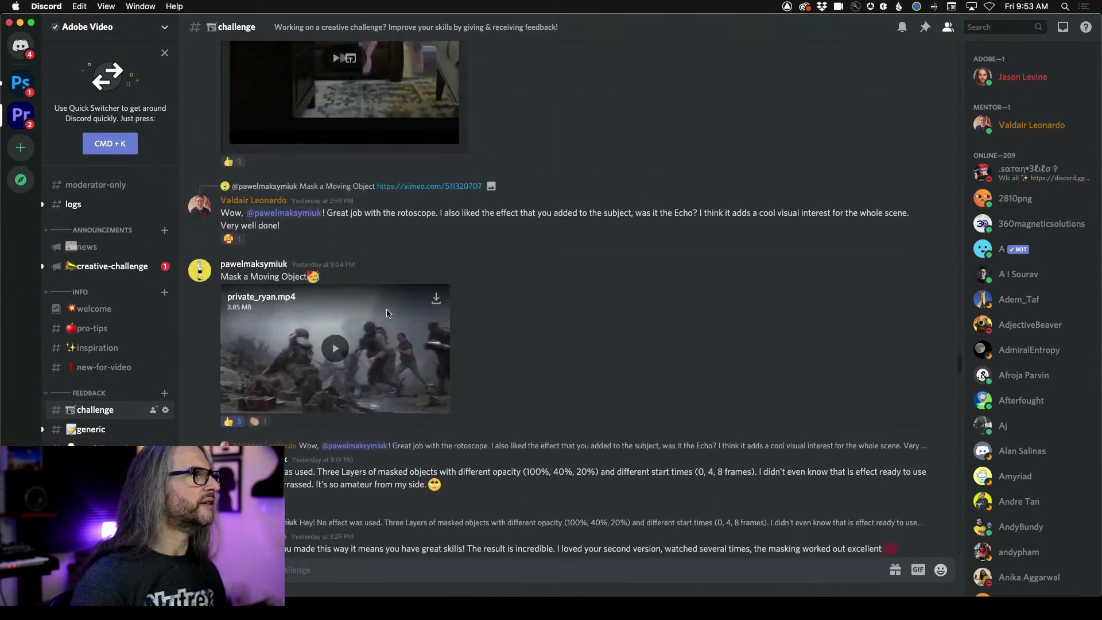
pyautogui.scroll(-2, 387, 313)
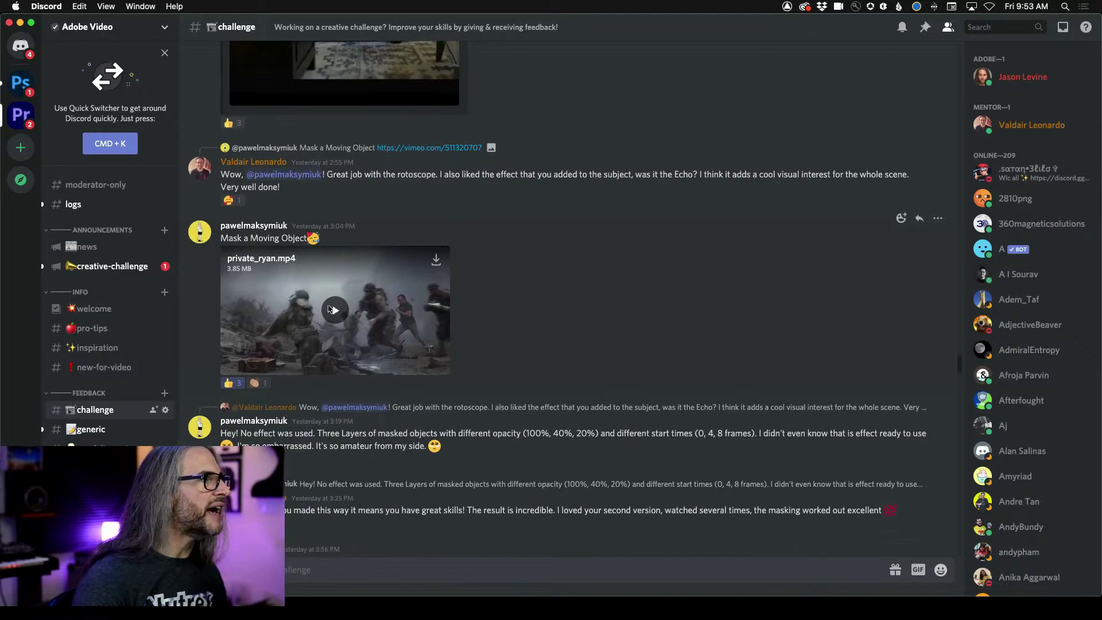
pyautogui.click(330, 310)
pyautogui.doubleClick(405, 359)
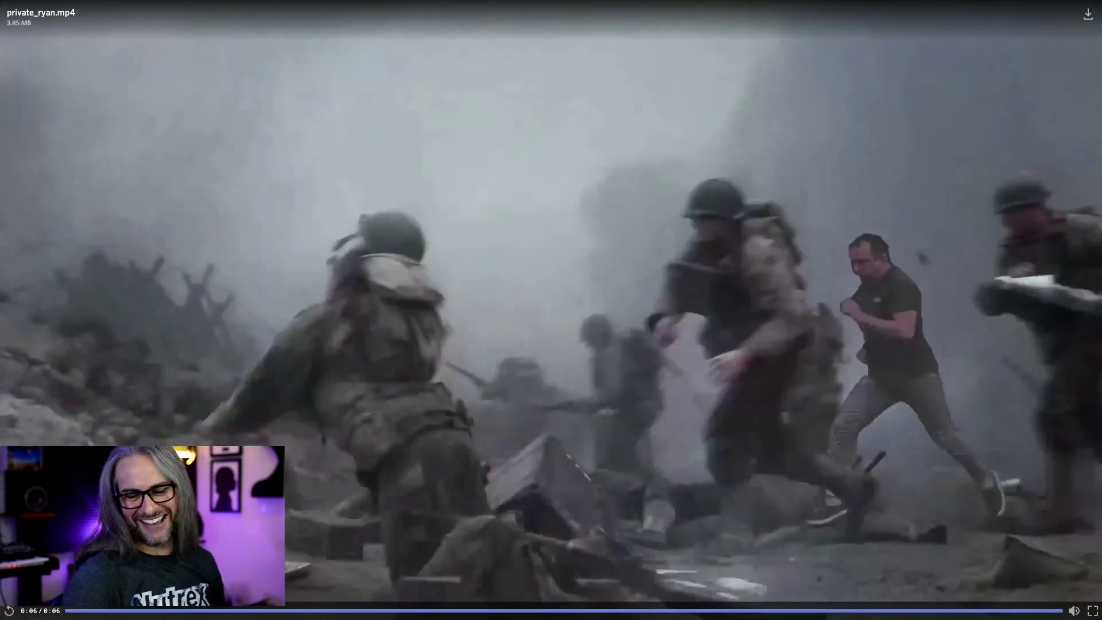
pyautogui.click(10, 611)
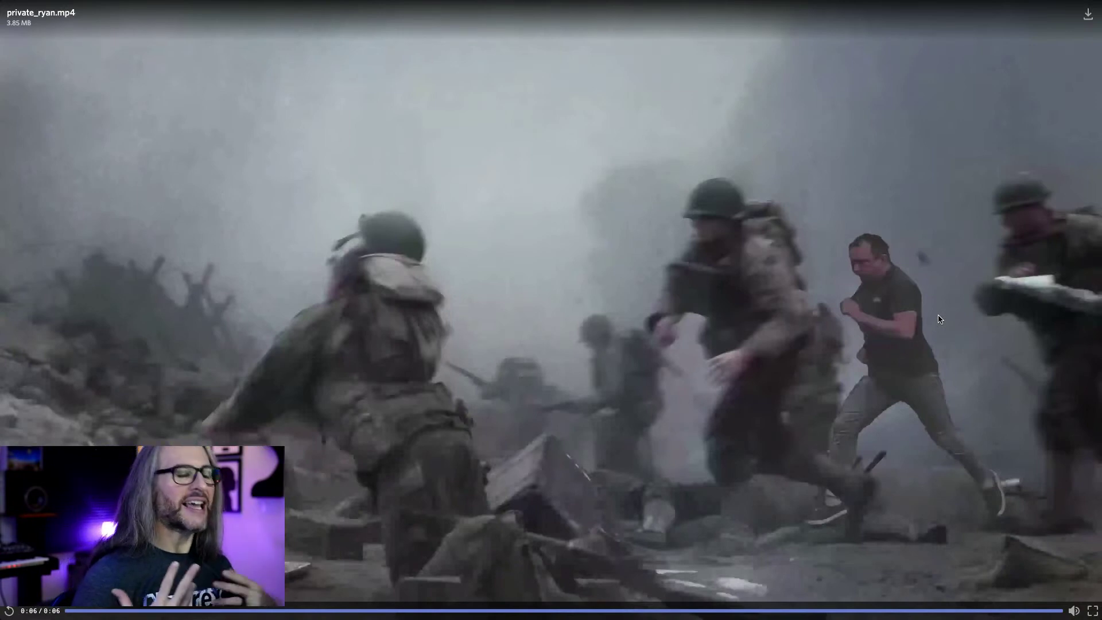
pyautogui.click(9, 610)
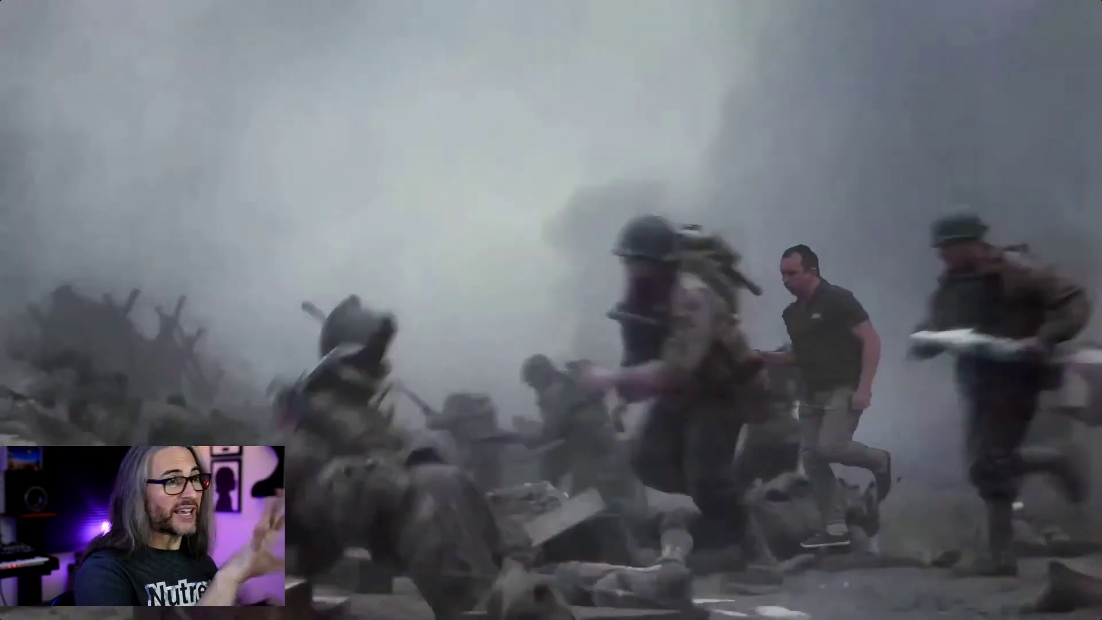
pyautogui.press('Escape')
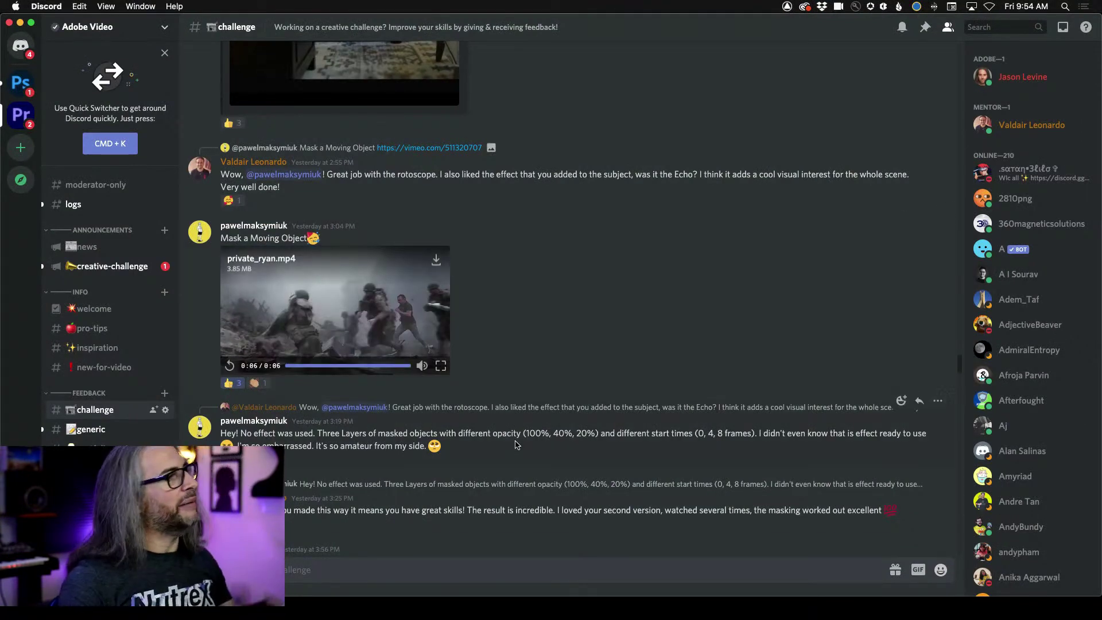
# Find the earlier Day_3_challenge_-_Mask_a_moving_object.mp4 post in the challenge channel and play its video in full screen.
pyautogui.scroll(15, 722, 247)
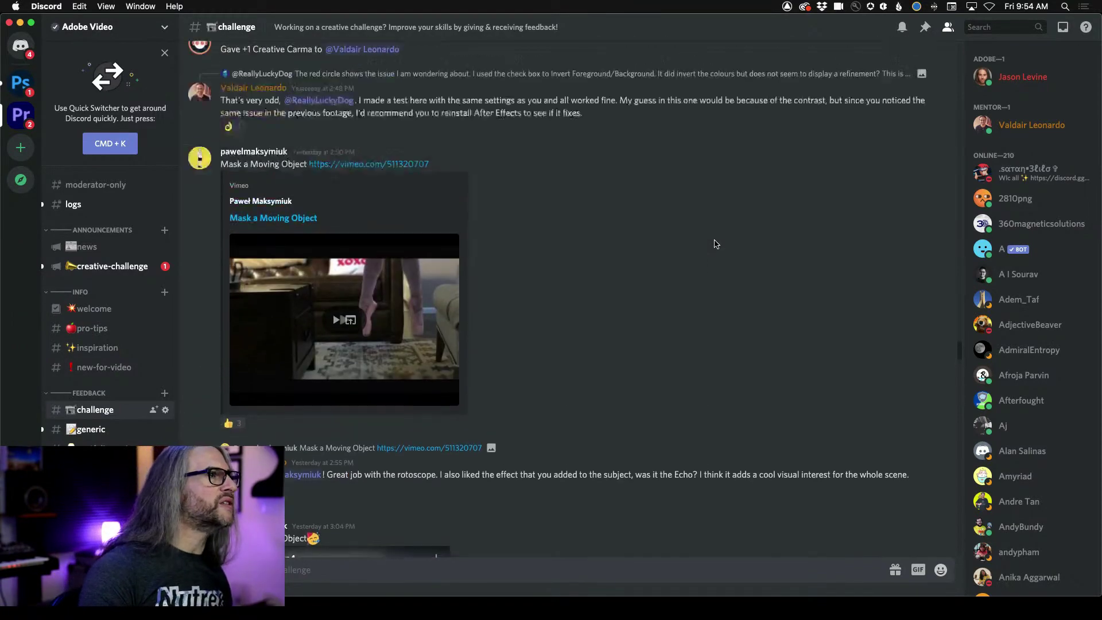
pyautogui.scroll(15, 716, 244)
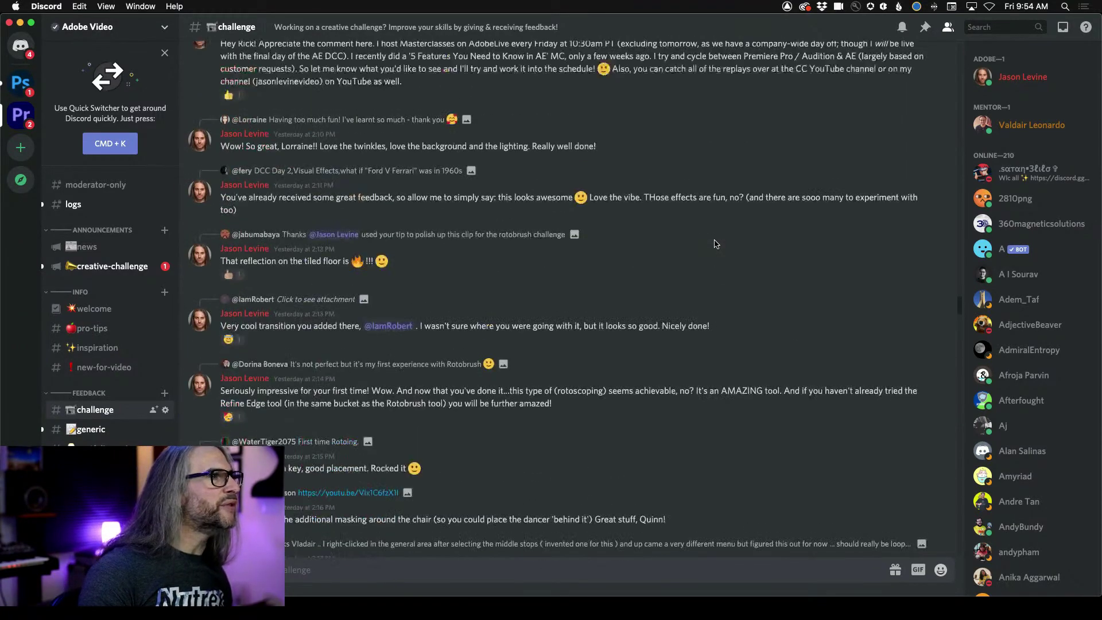
pyautogui.scroll(15, 717, 244)
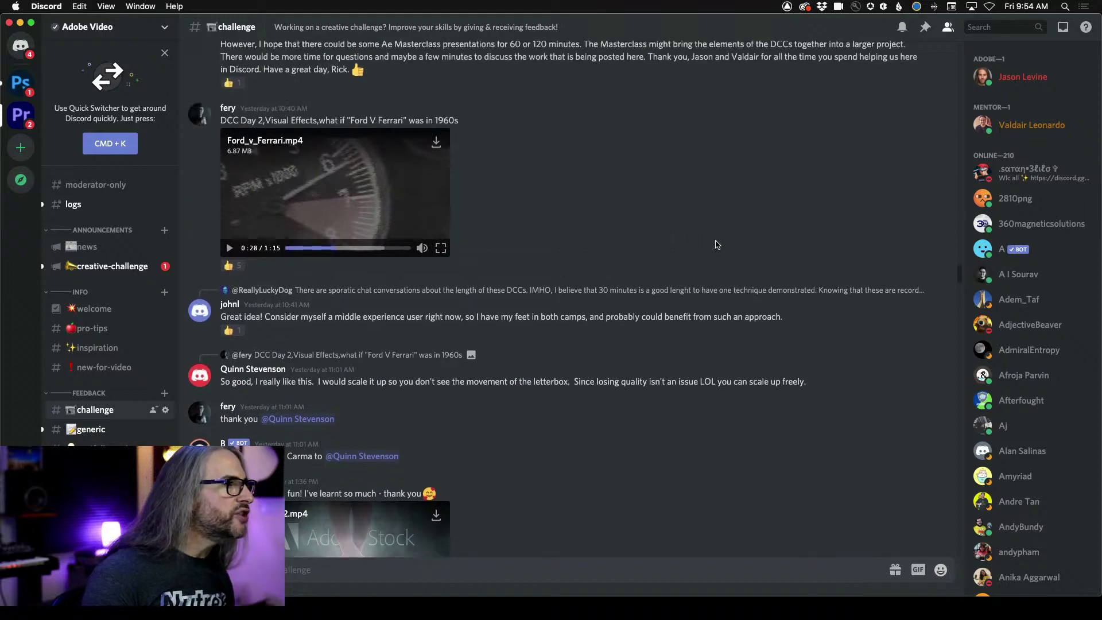
pyautogui.scroll(15, 717, 244)
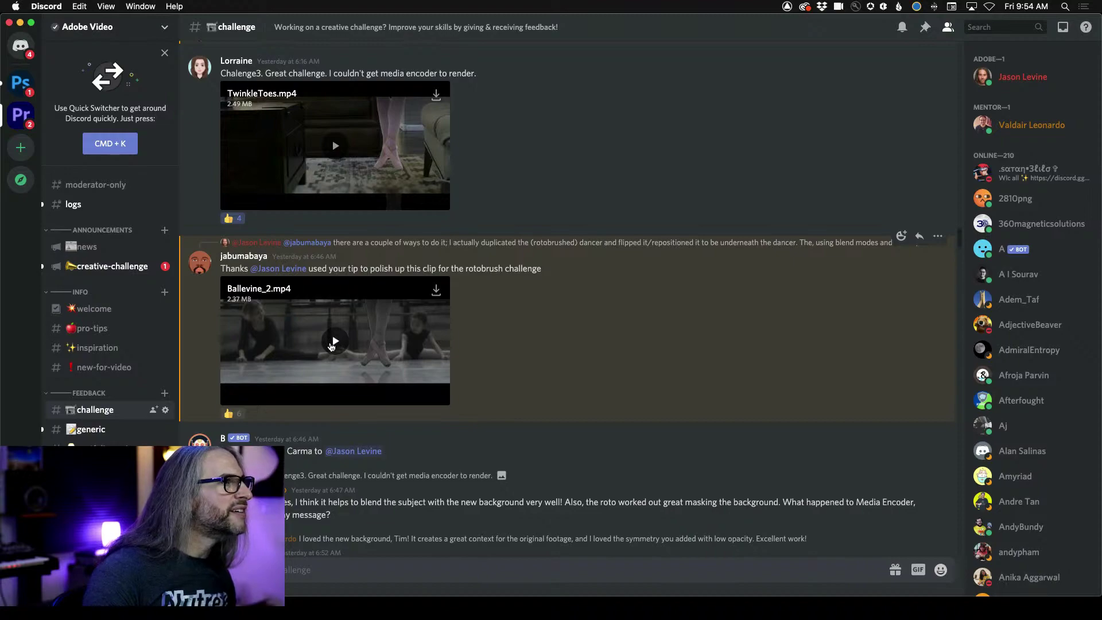
pyautogui.scroll(15, 341, 346)
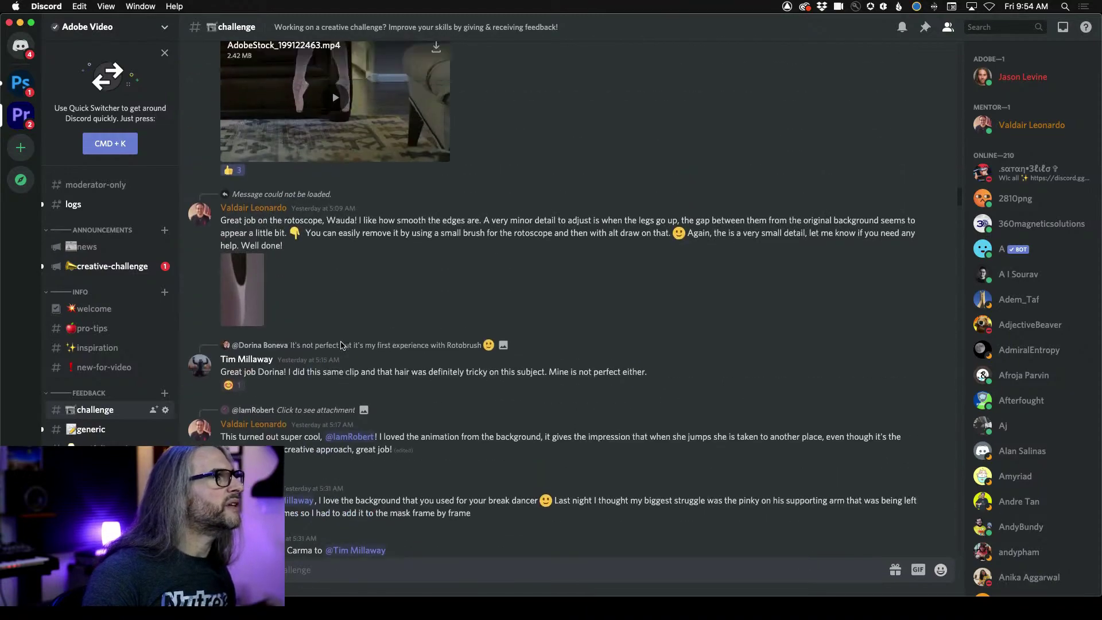
pyautogui.scroll(10, 341, 345)
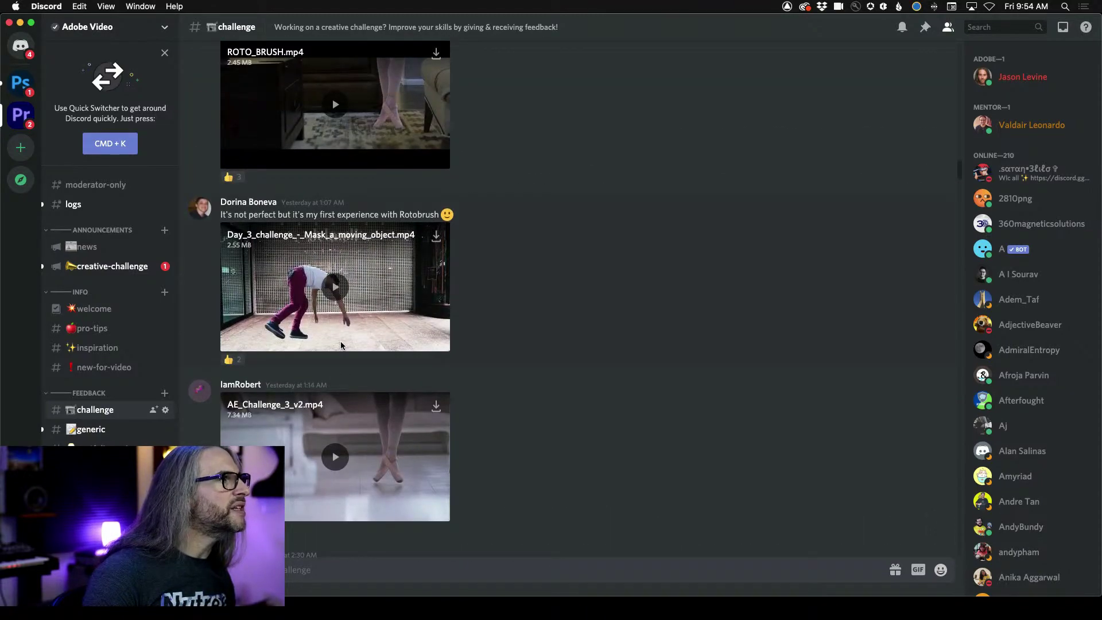
pyautogui.click(336, 288)
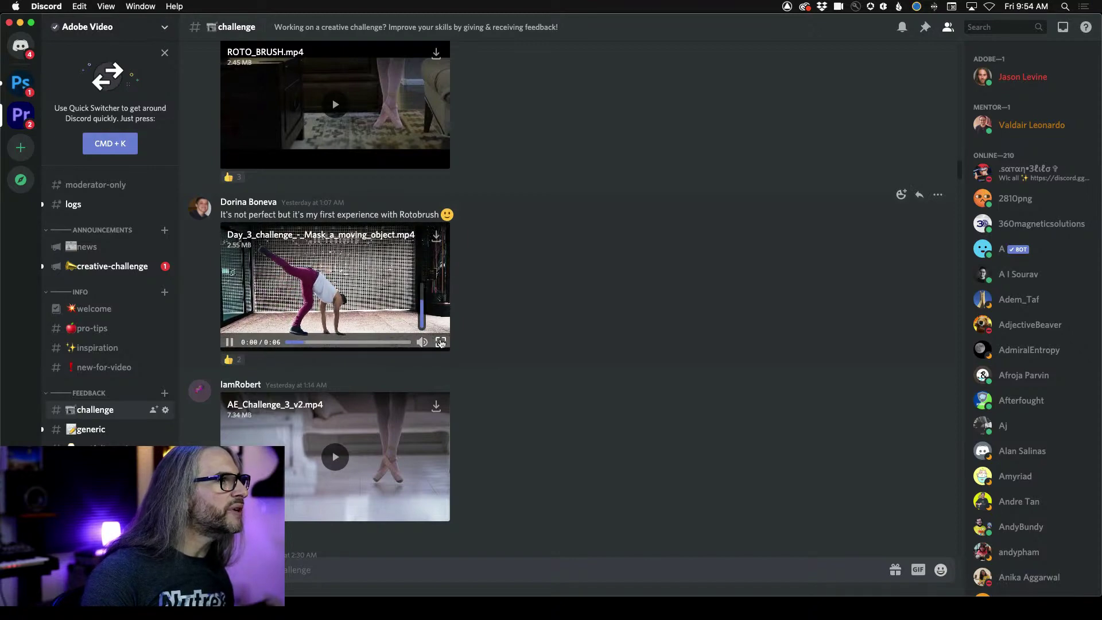
pyautogui.click(441, 342)
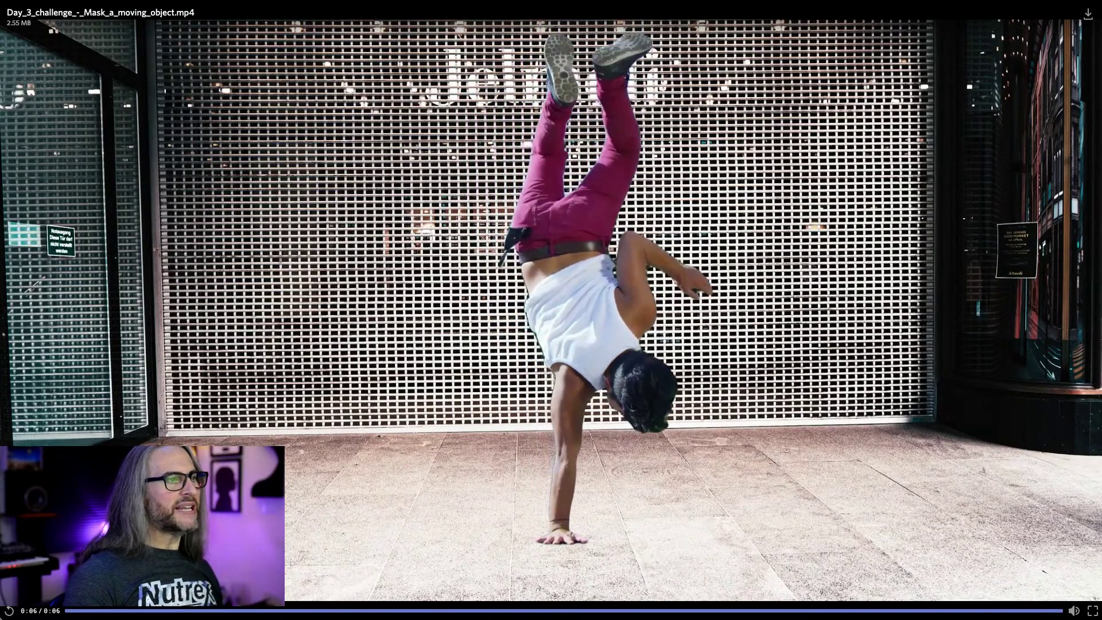
# Replay the Day 3 dancer video several times in full screen and return to the channel.
pyautogui.click(8, 610)
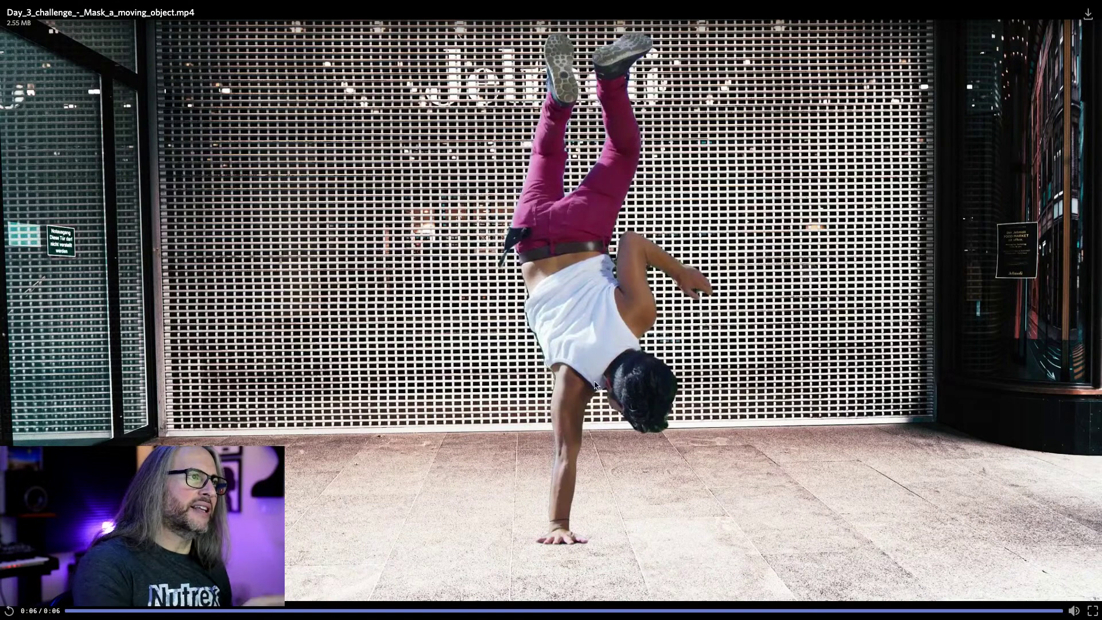
pyautogui.click(74, 612)
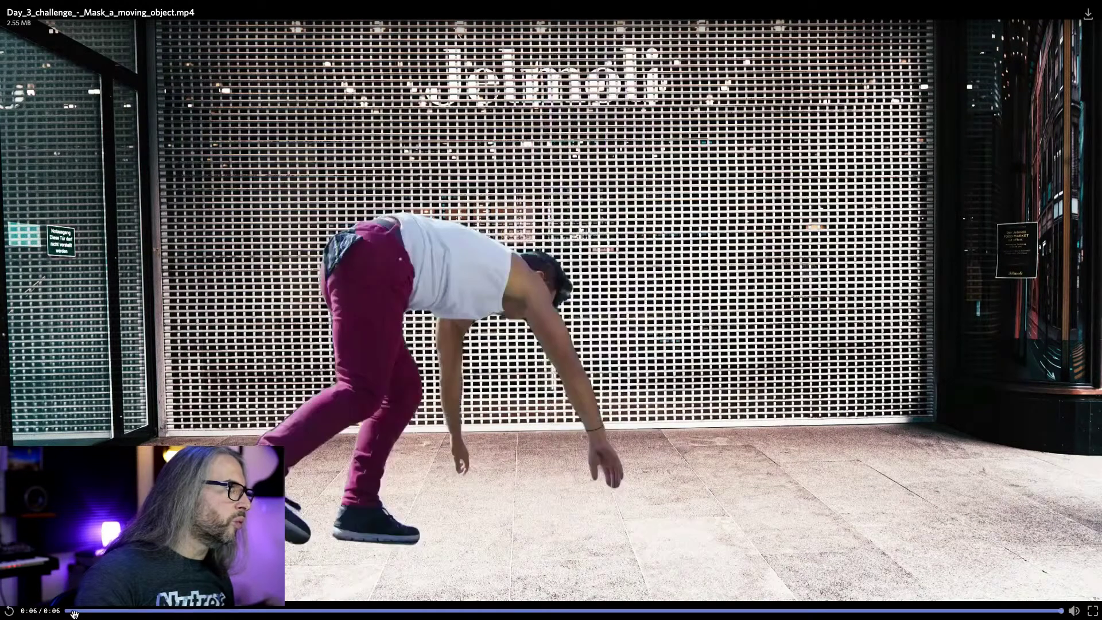
pyautogui.click(7, 612)
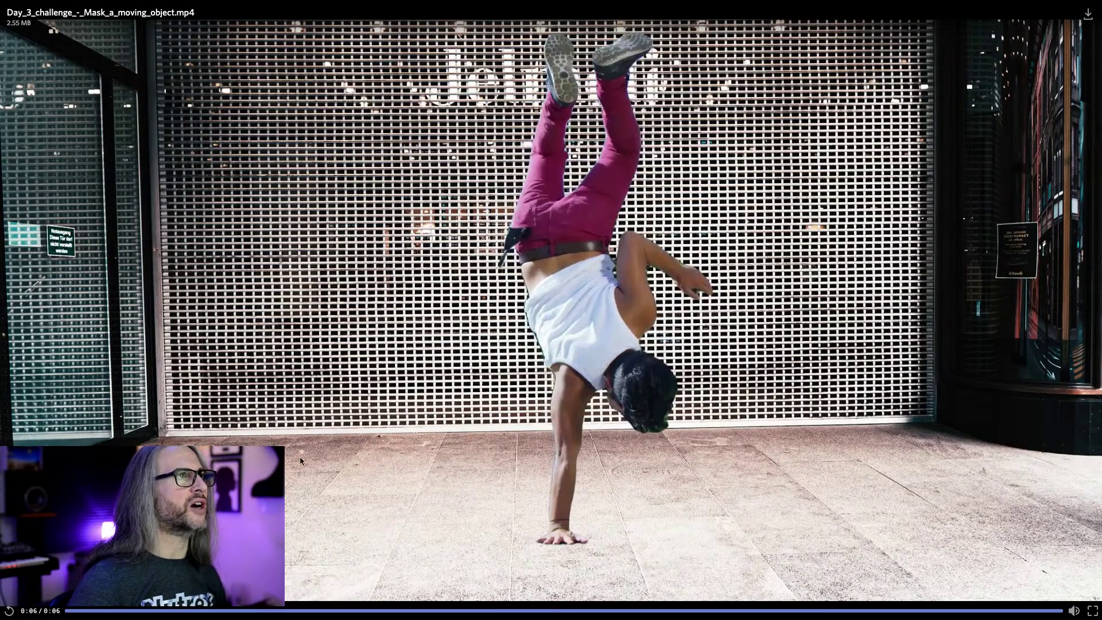
pyautogui.click(8, 610)
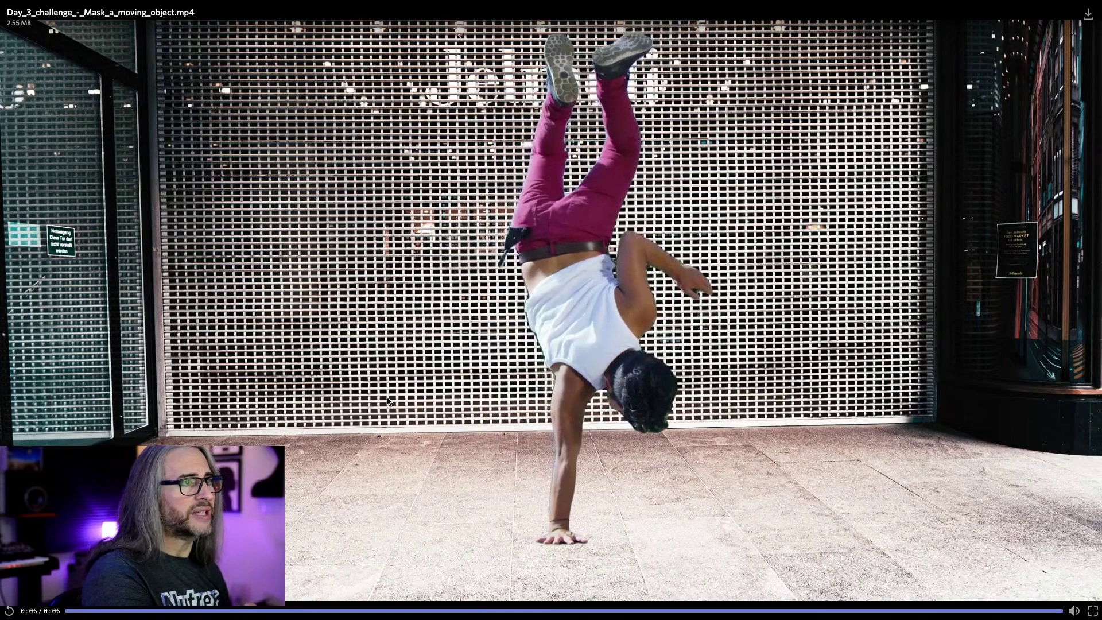
pyautogui.press('Escape')
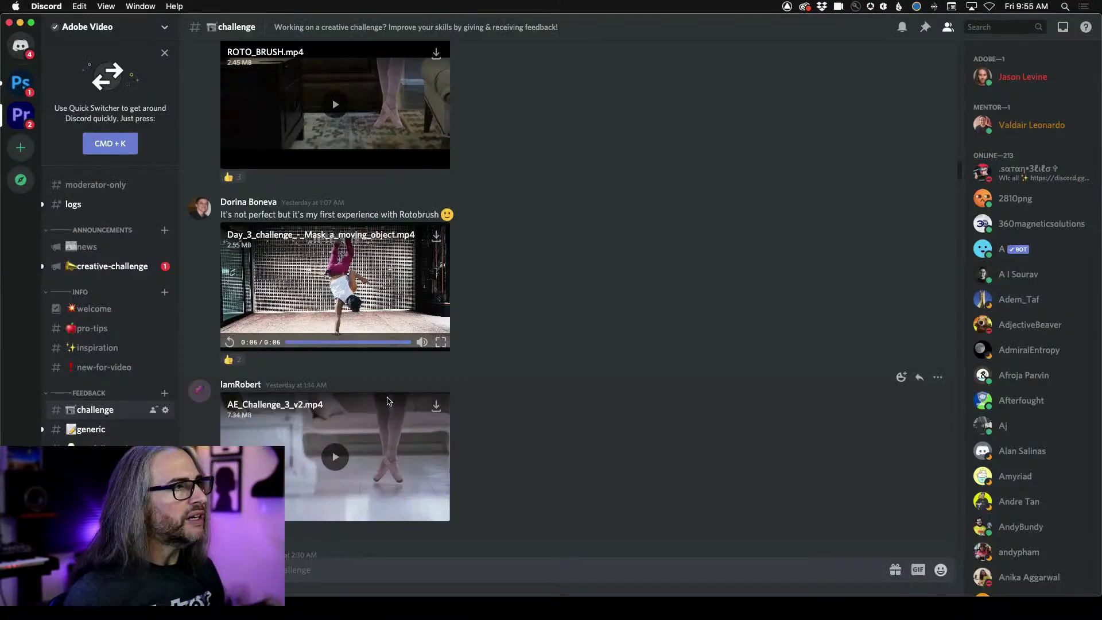
# Find the earlier AdobeStock_20619811.mp4 post, watch its video, replay it in full screen, and return to the channel.
pyautogui.scroll(-1, 477, 359)
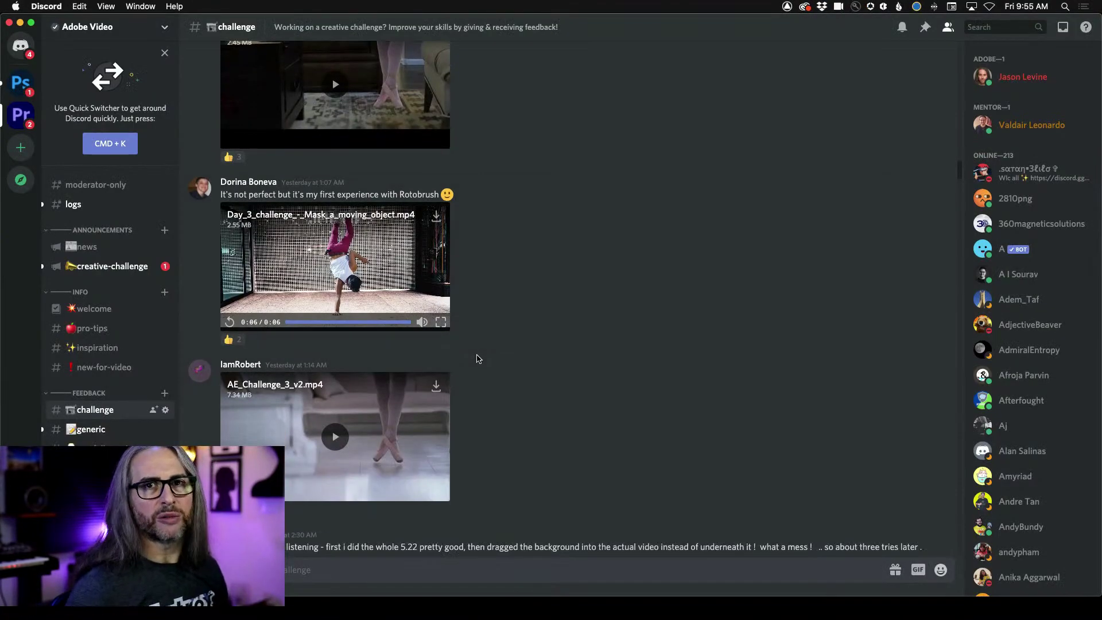
pyautogui.scroll(3, 477, 359)
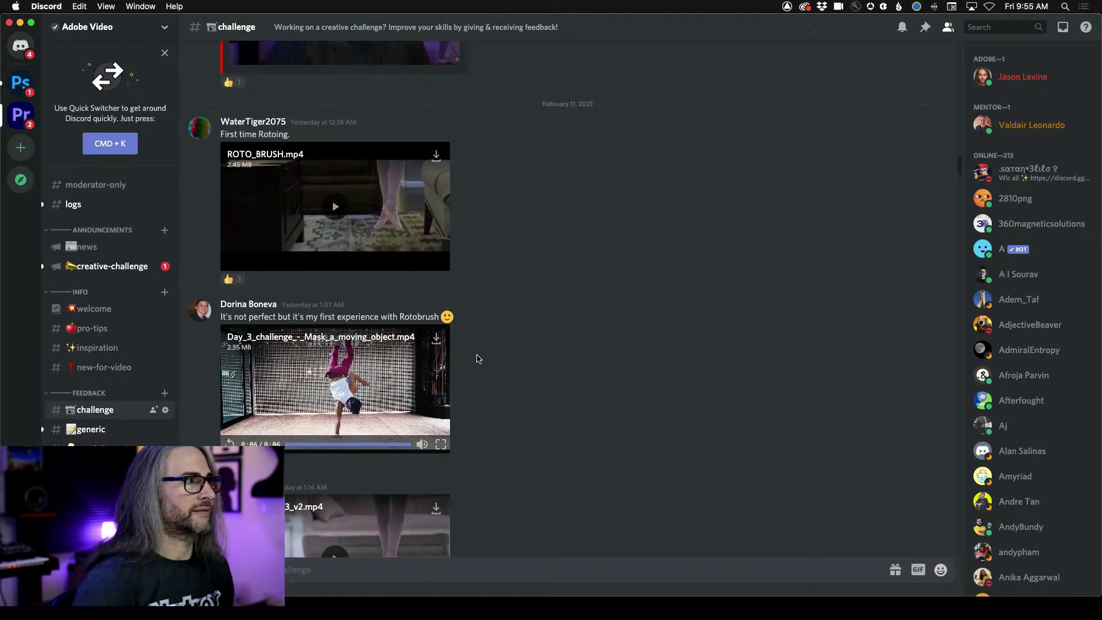
pyautogui.scroll(7, 477, 359)
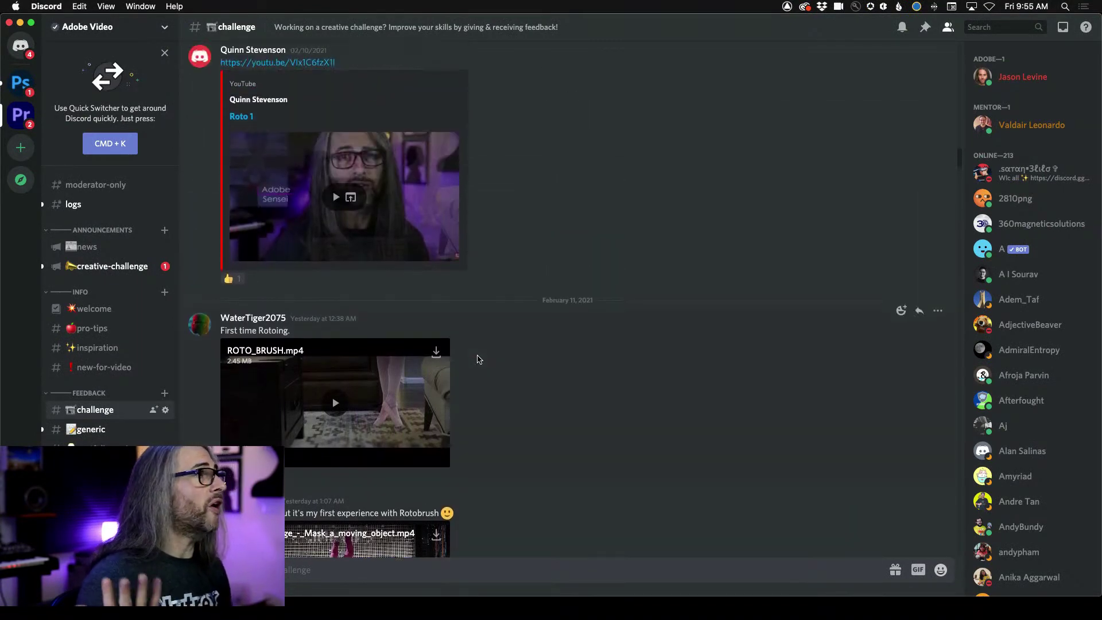
pyautogui.scroll(15, 479, 360)
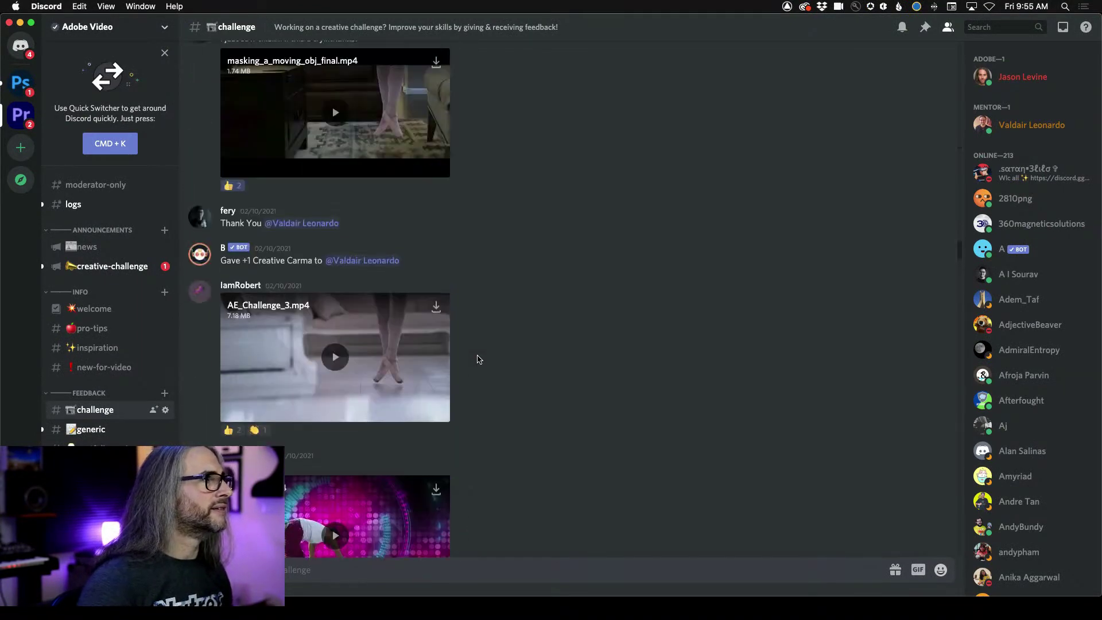
pyautogui.scroll(5, 479, 359)
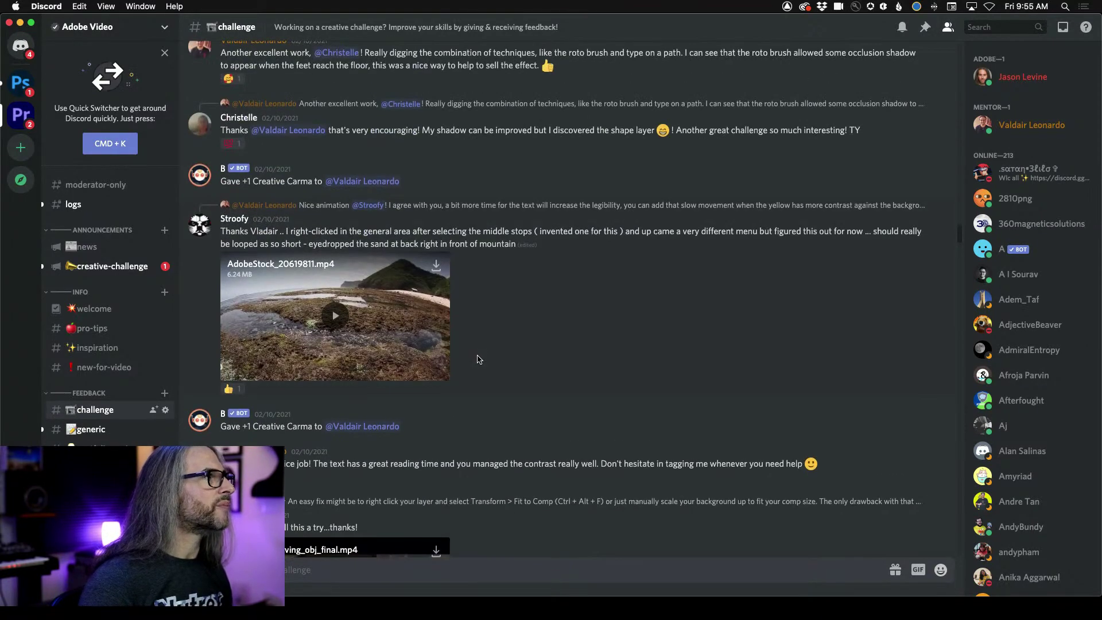
pyautogui.scroll(2, 479, 359)
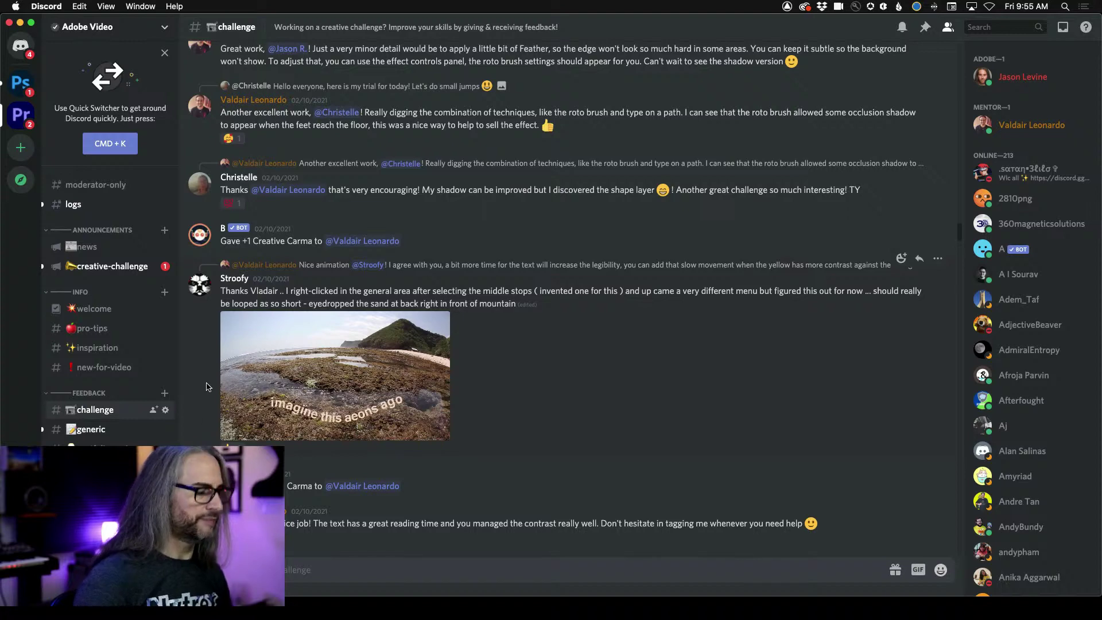
pyautogui.scroll(-1, 450, 442)
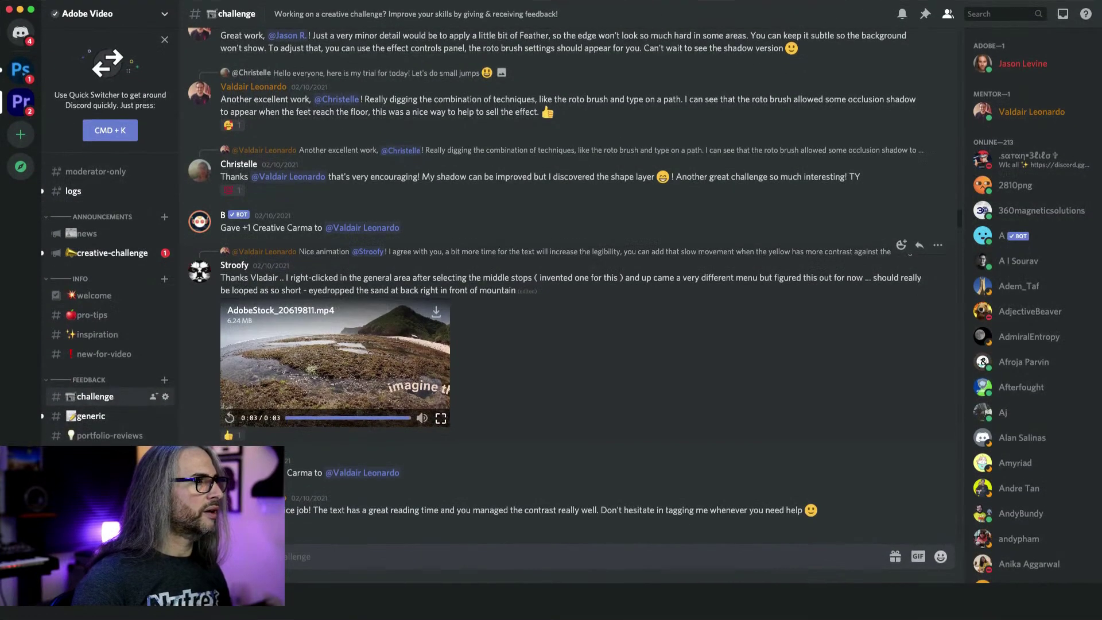
pyautogui.click(444, 422)
pyautogui.click(7, 611)
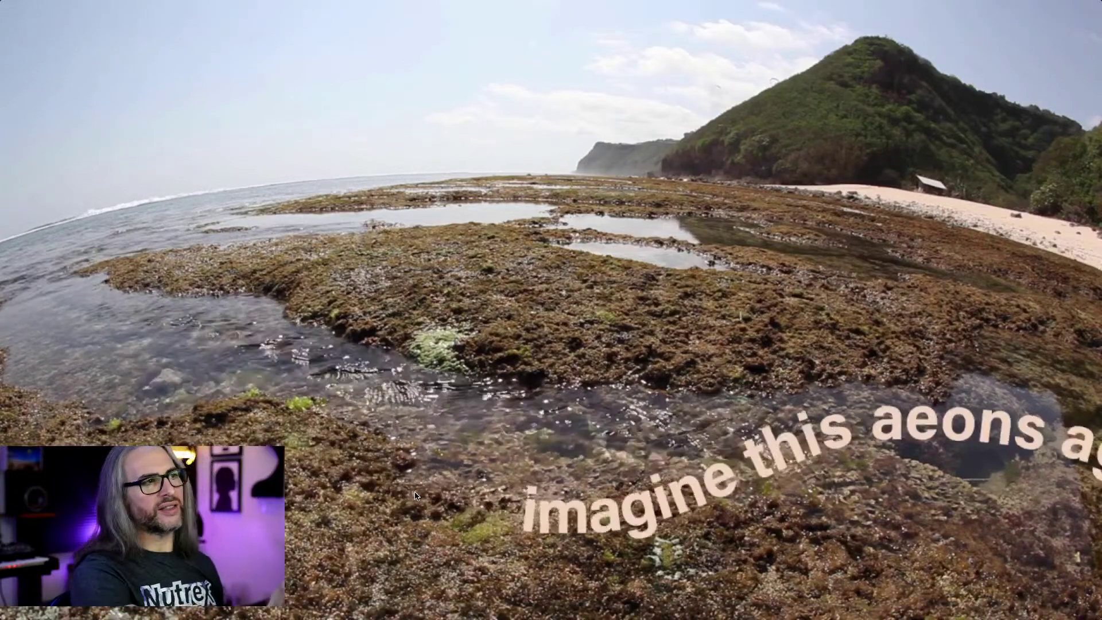
pyautogui.press('Escape')
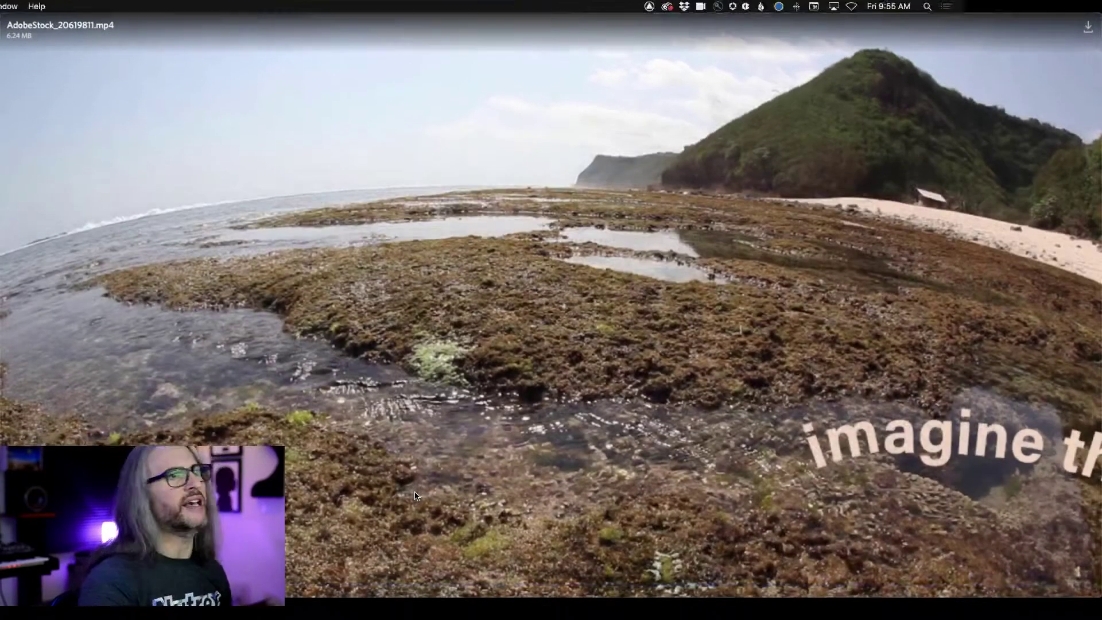
# Find the earlier rotodance.kraziwill.mp4 and Lab_Worker_Profile posts and watch both videos in full screen, returning to the channel after each.
pyautogui.scroll(5, 529, 379)
pyautogui.scroll(15, 528, 379)
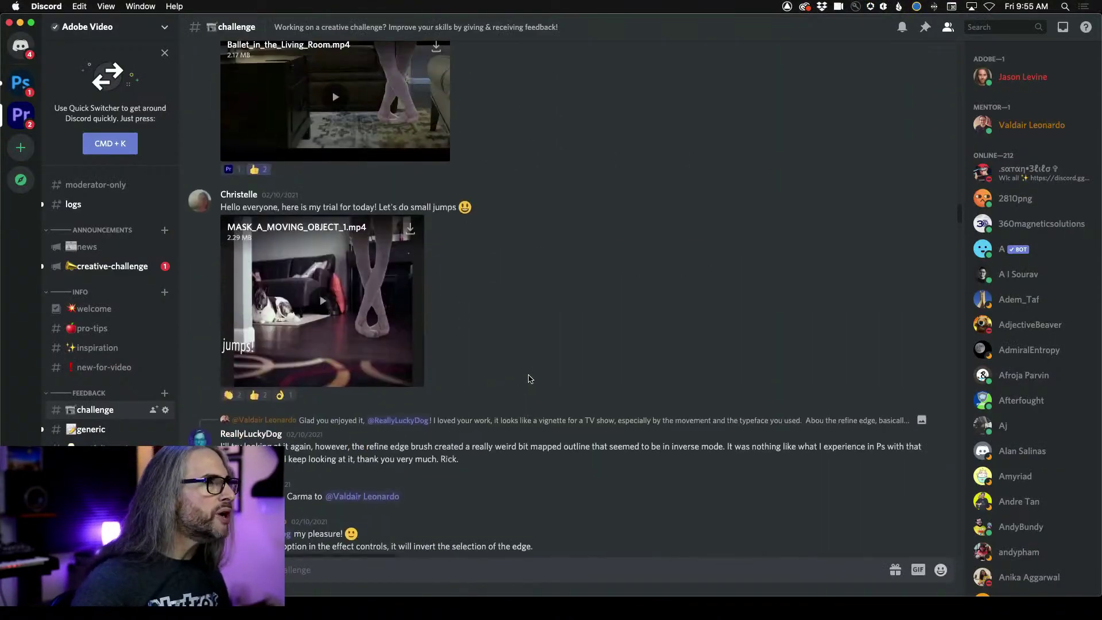
pyautogui.scroll(5, 529, 379)
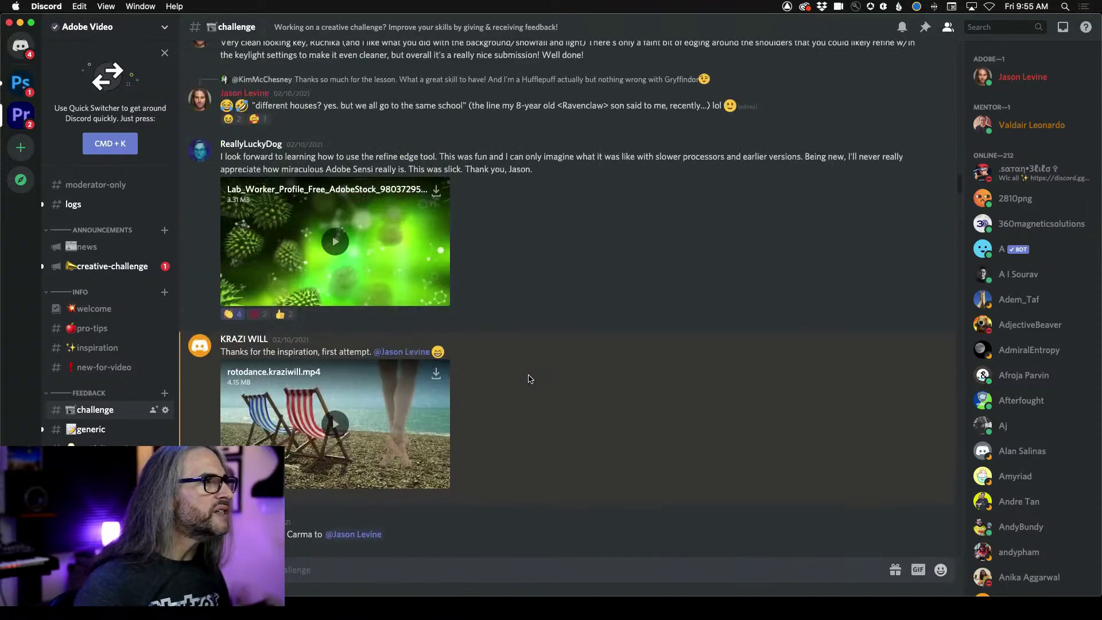
pyautogui.click(333, 420)
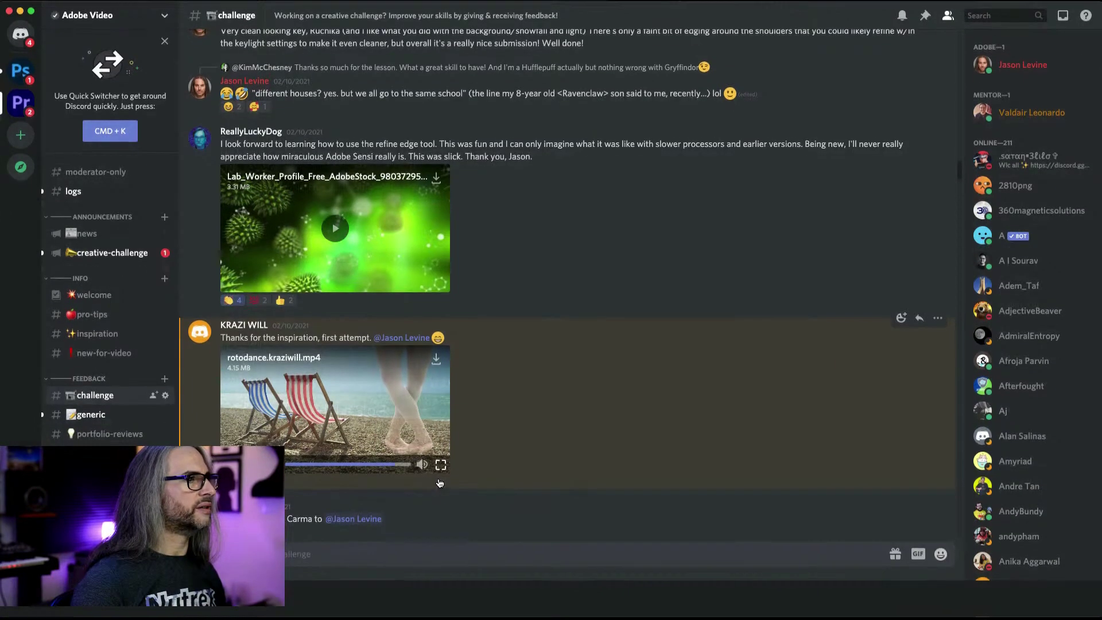
pyautogui.click(440, 480)
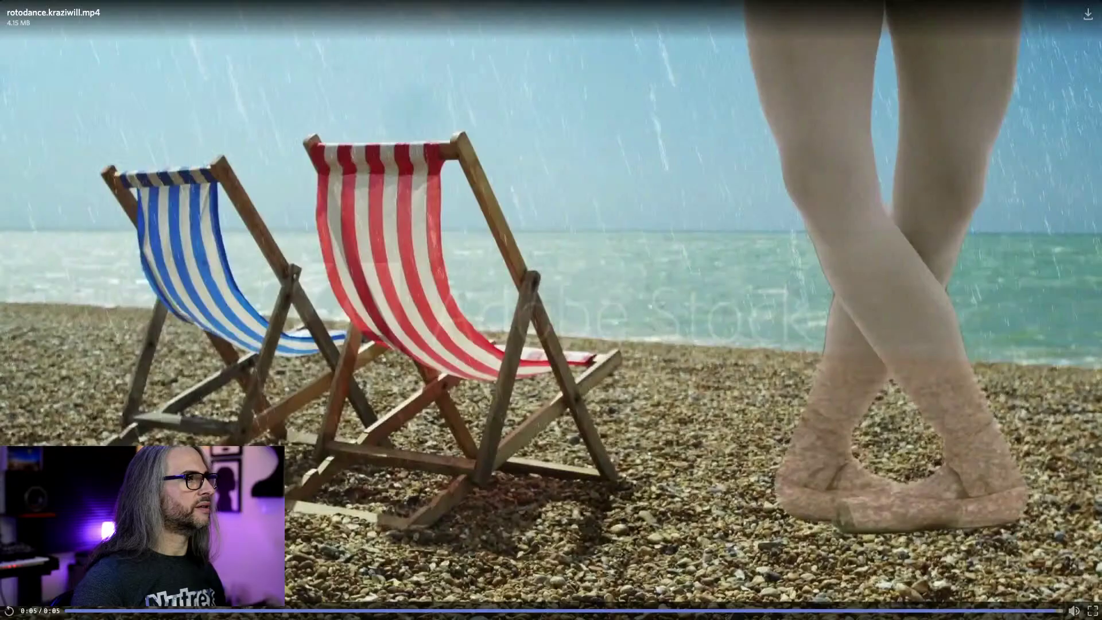
pyautogui.click(9, 612)
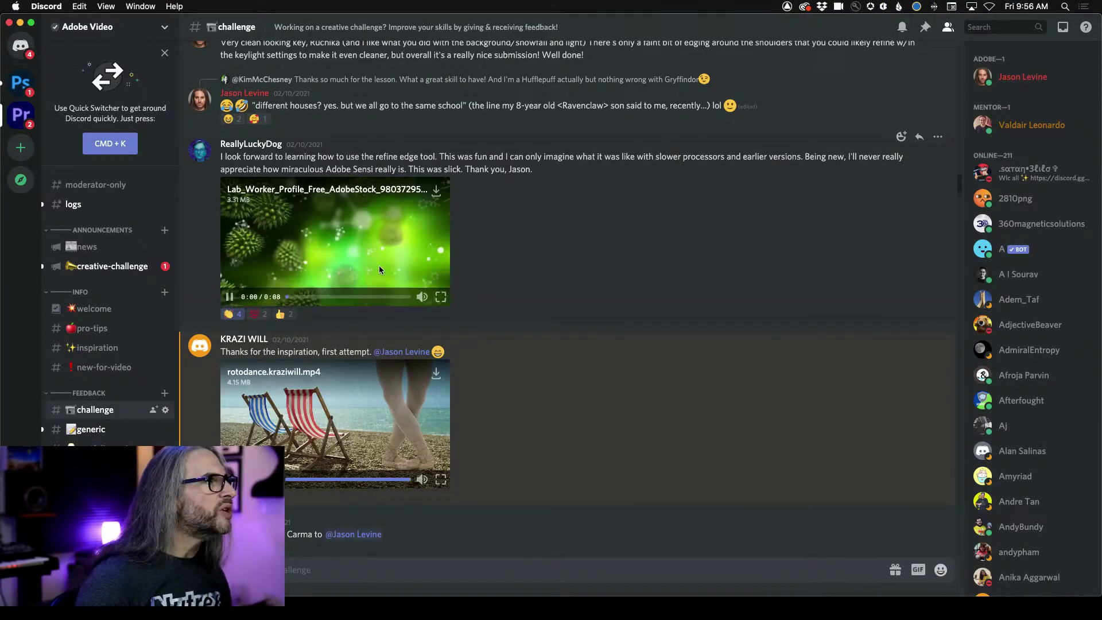
pyautogui.click(440, 297)
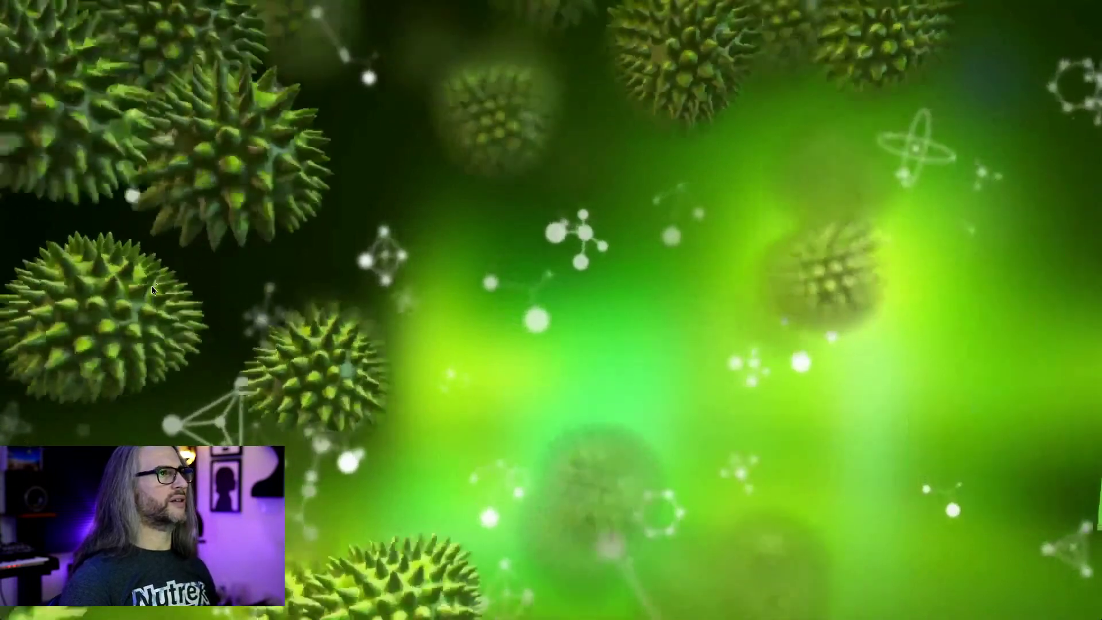
pyautogui.press('Escape')
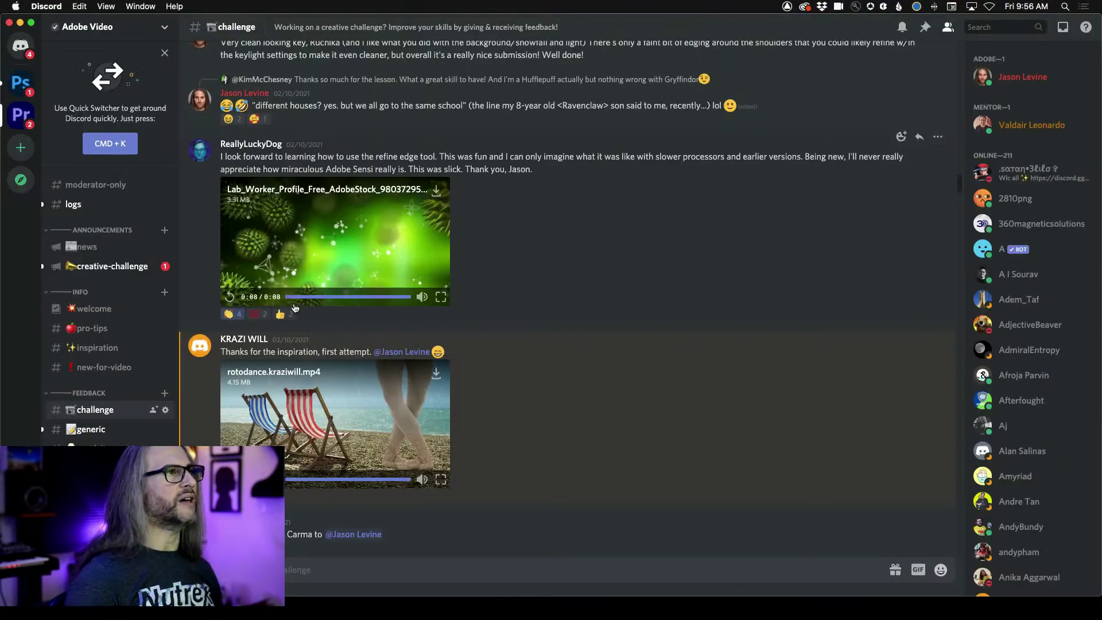
# Find the earlier DCC_SortingHat_pic_with_dog_edit.mp4 post and play its video in full screen.
pyautogui.scroll(10, 326, 305)
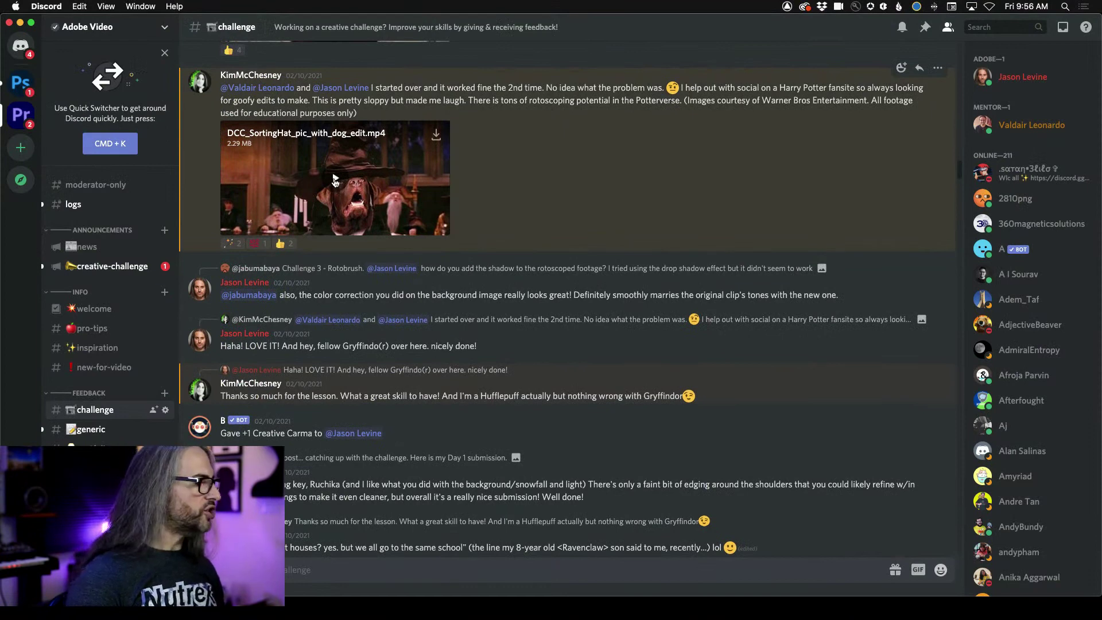
pyautogui.click(336, 180)
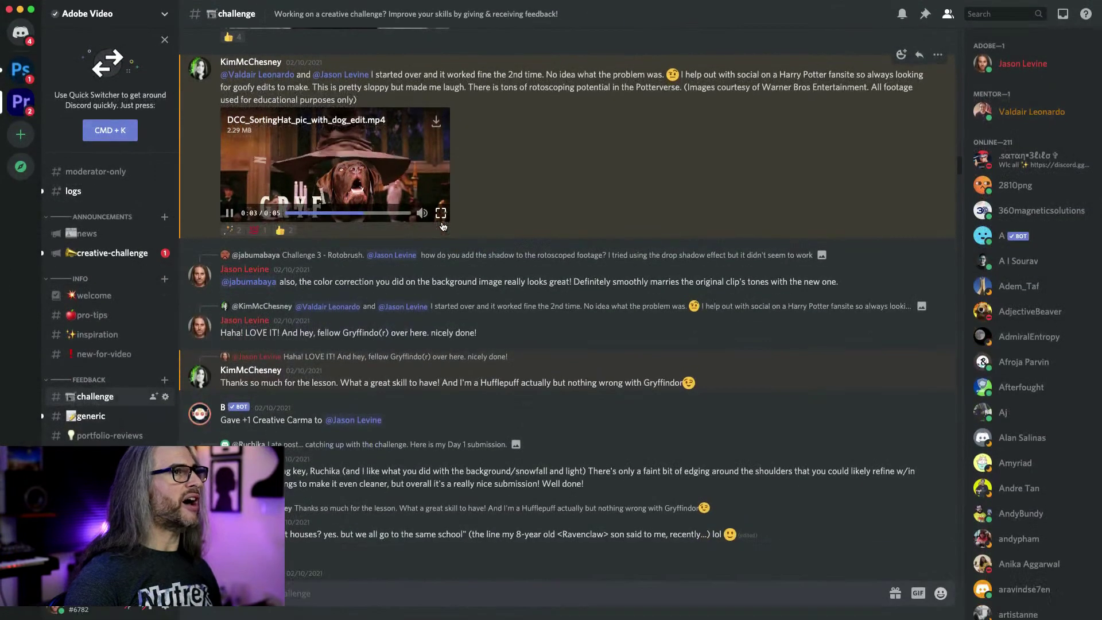
pyautogui.click(440, 226)
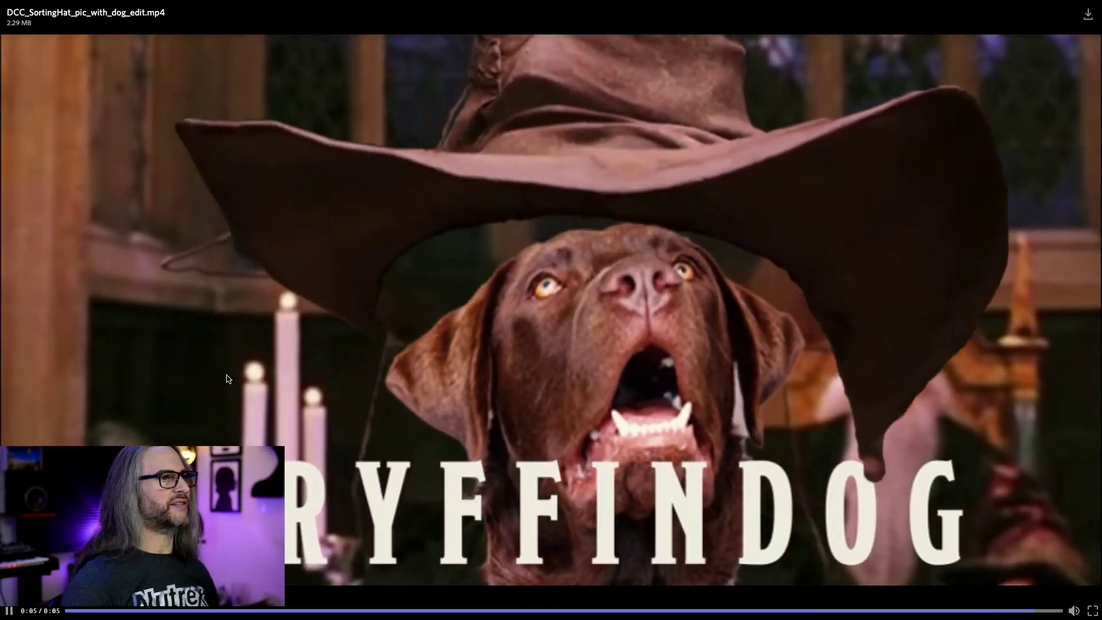